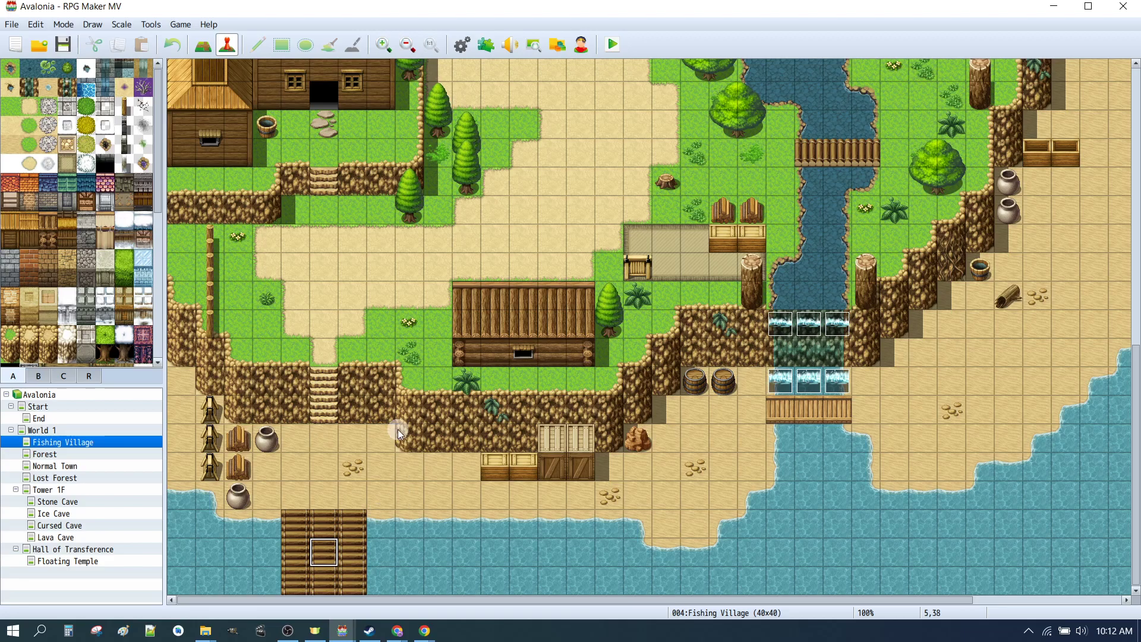
- Create a new event on the sand tile at 5,35, between the stairs and the pier in Fishing Village
click(329, 463)
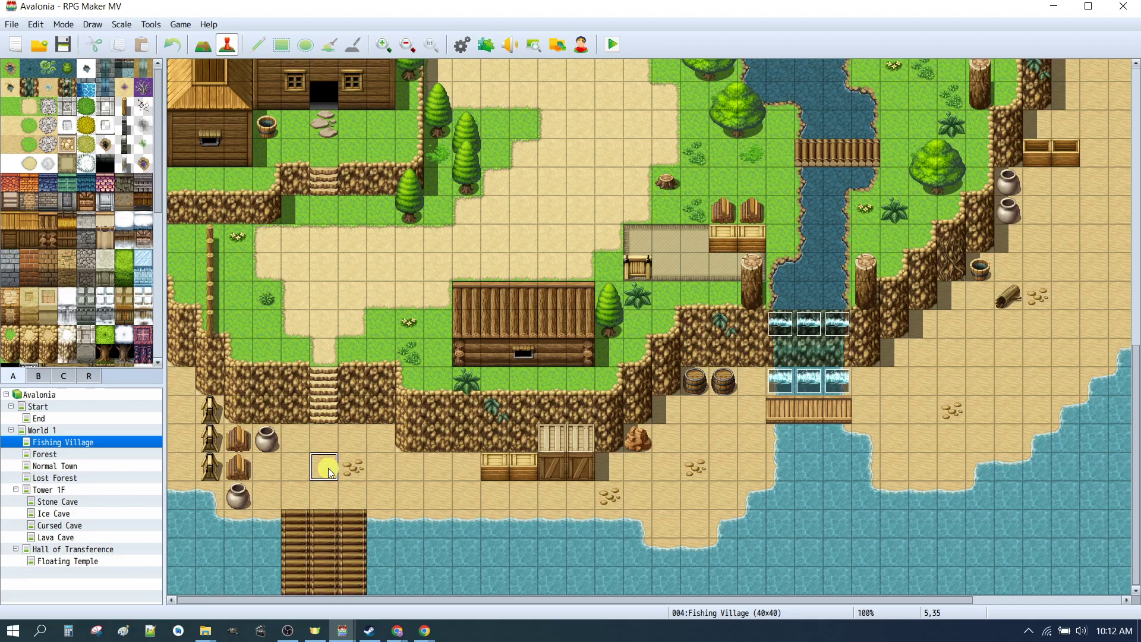
right_click(322, 468)
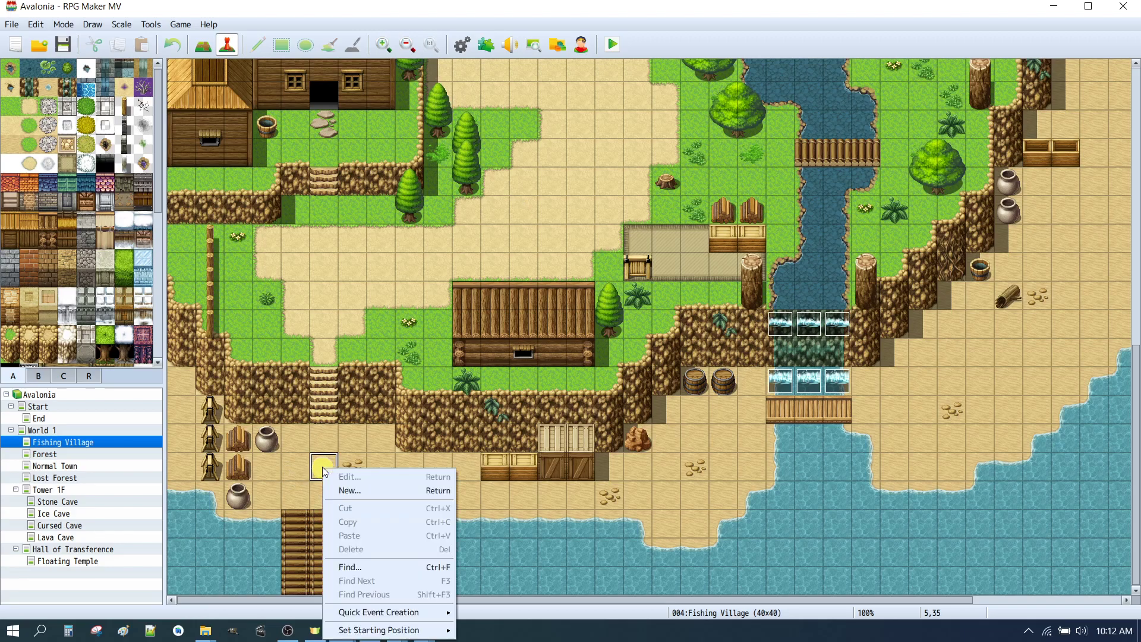
click(381, 493)
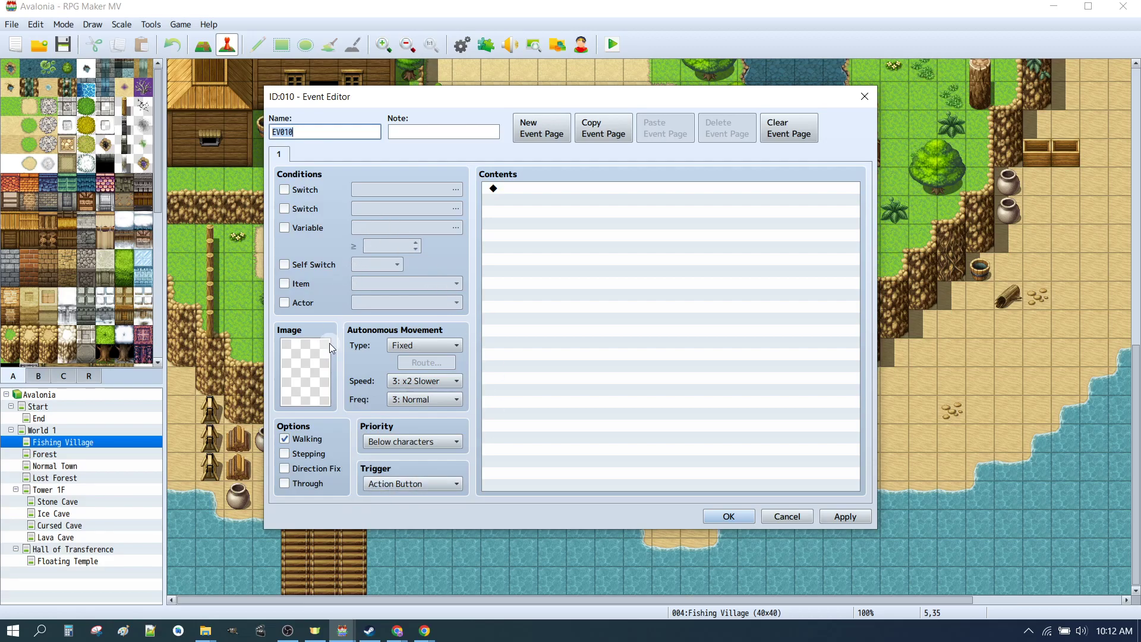
- Set the event's image to the red-haired woman with the headband from the People4 character set, facing forward
double_click(321, 367)
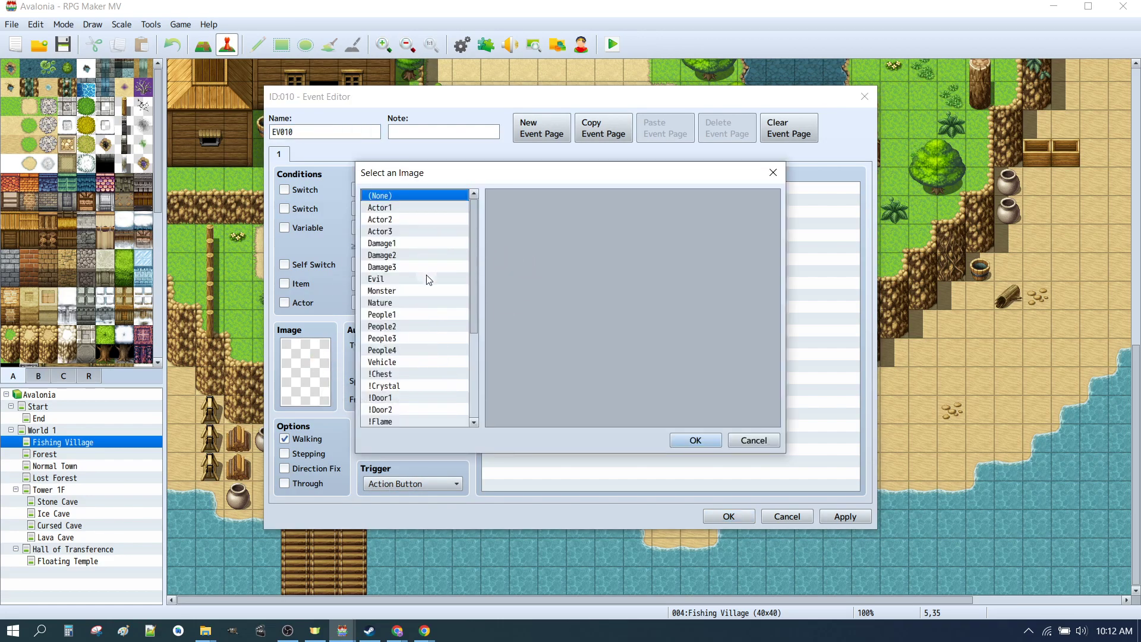
click(393, 326)
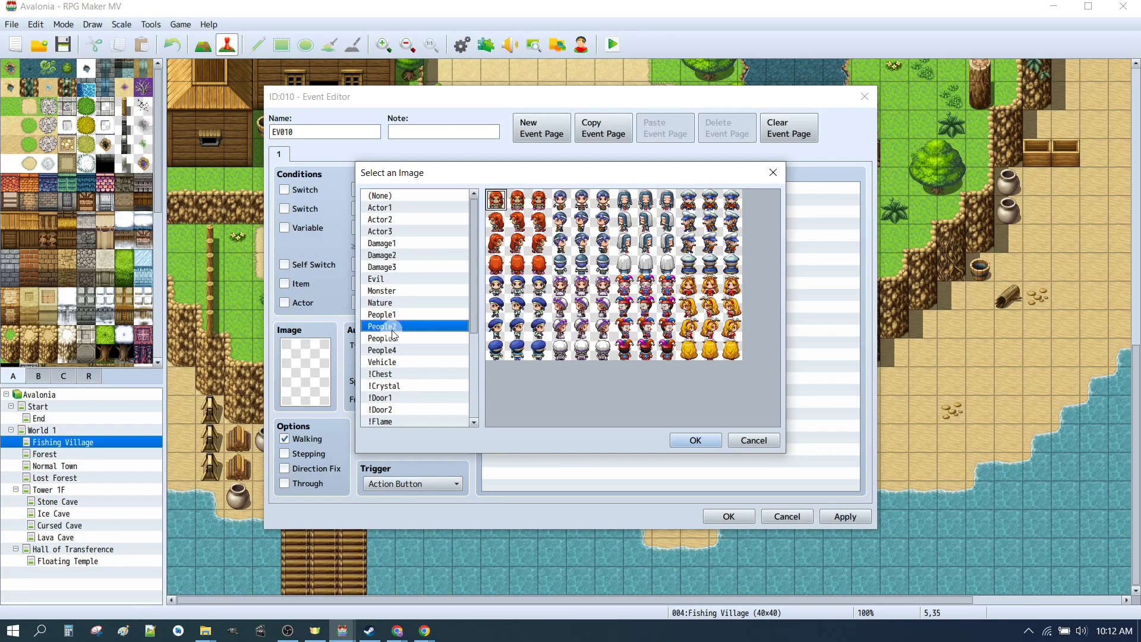
click(386, 350)
click(603, 221)
click(582, 201)
click(704, 443)
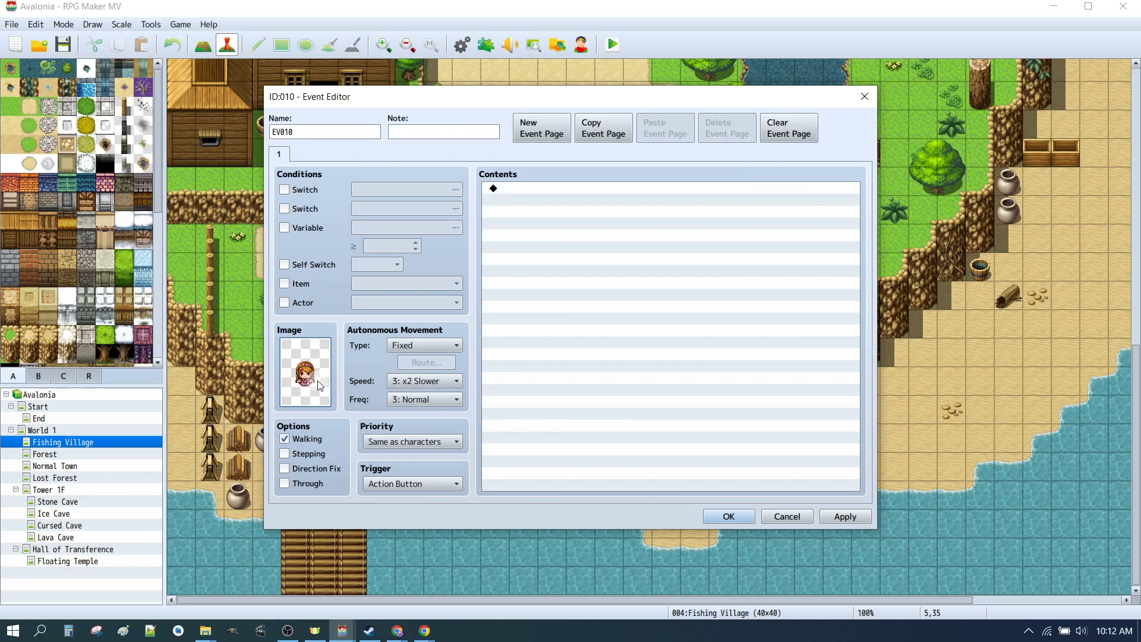
double_click(320, 385)
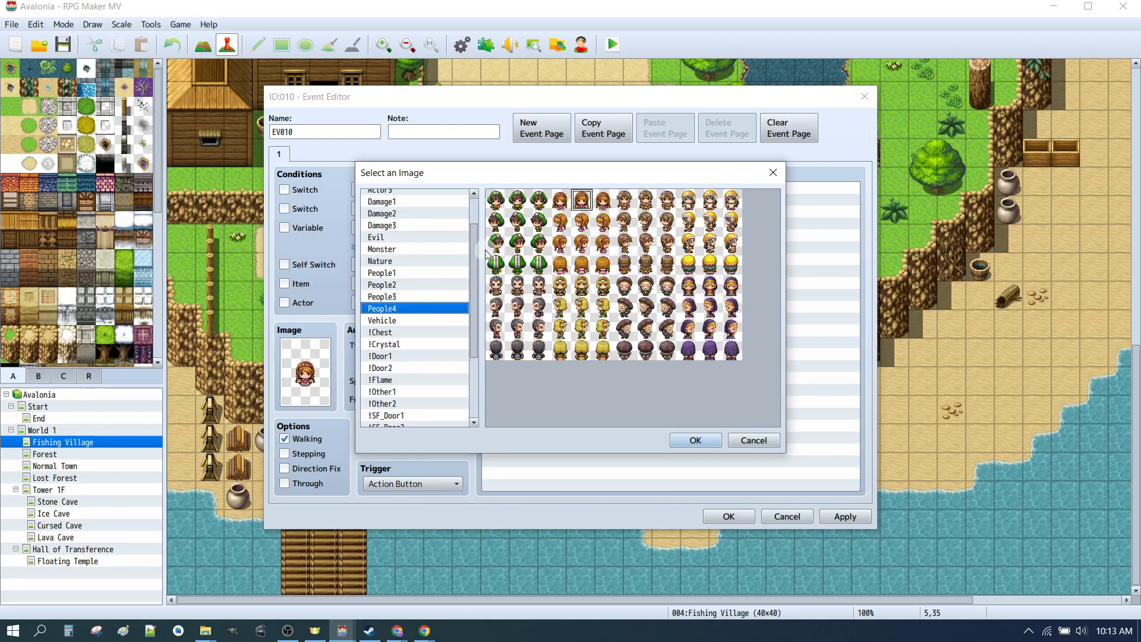
click(694, 440)
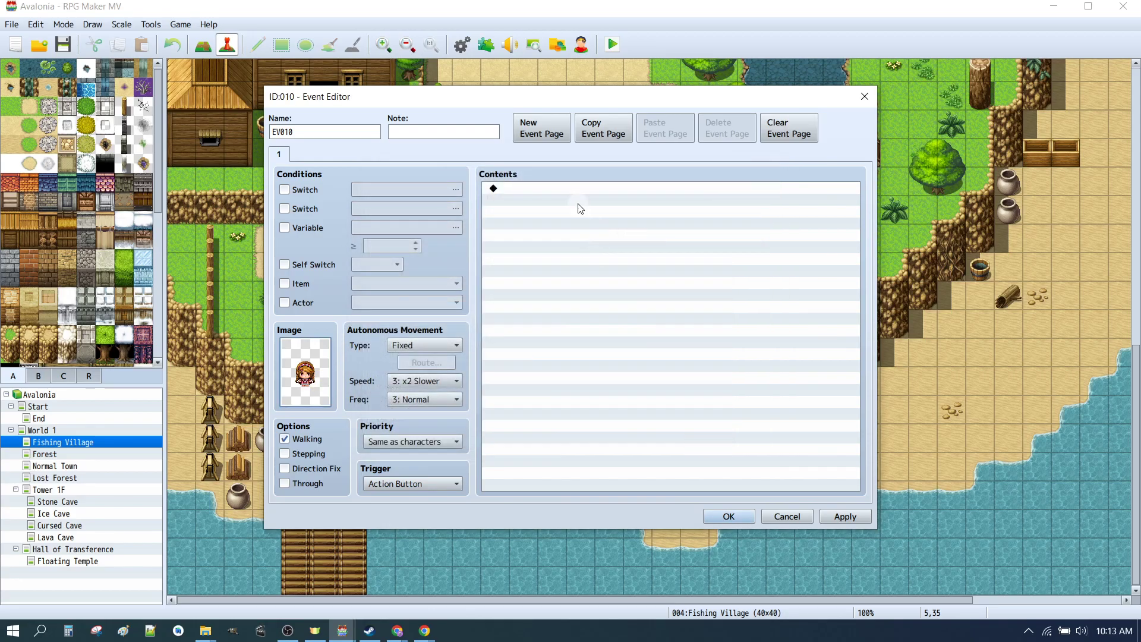
- Name the event Villager_Greeting
click(564, 188)
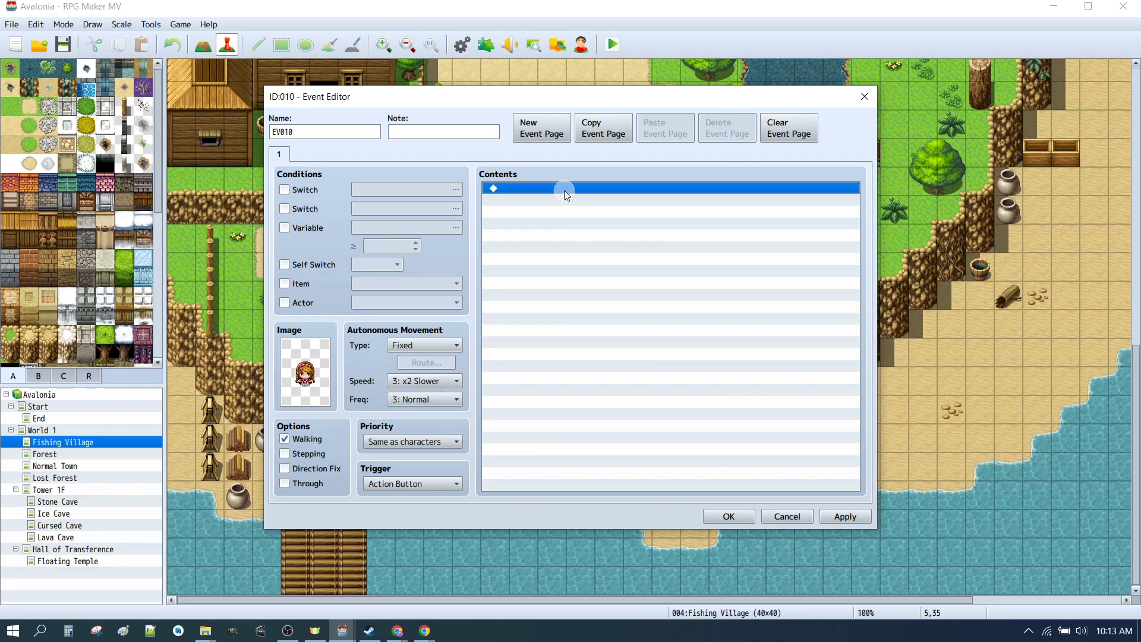
double_click(348, 132)
text(Villager)
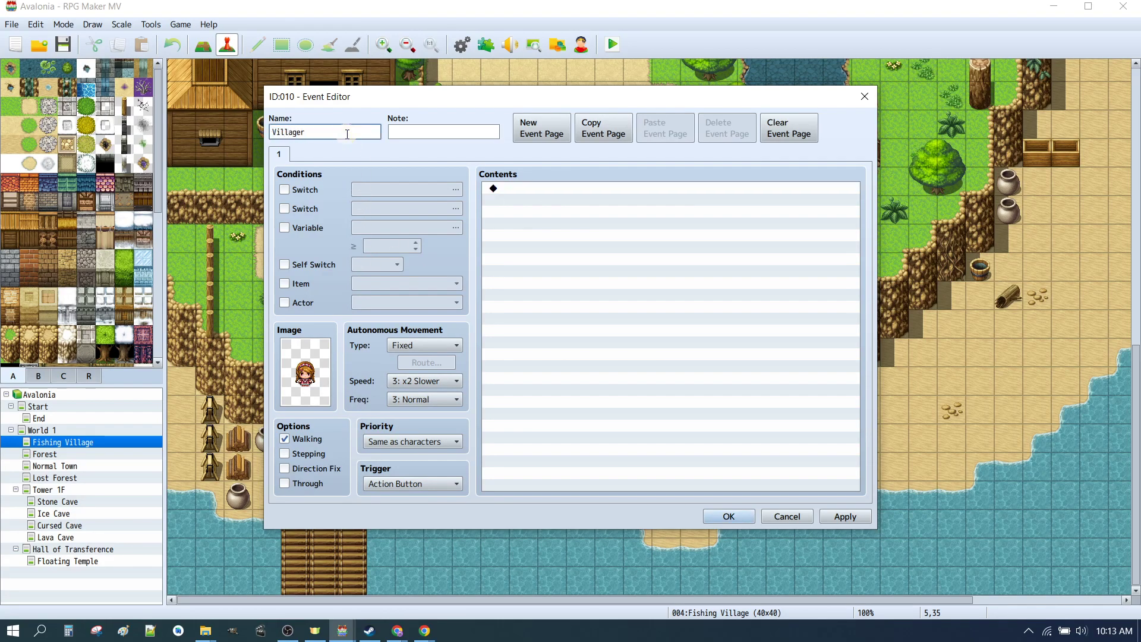
text(_Greeting)
- Add a Show Text command to the event contents reading 'Hello traveller, welcome to the town of Wayport.'
click(550, 187)
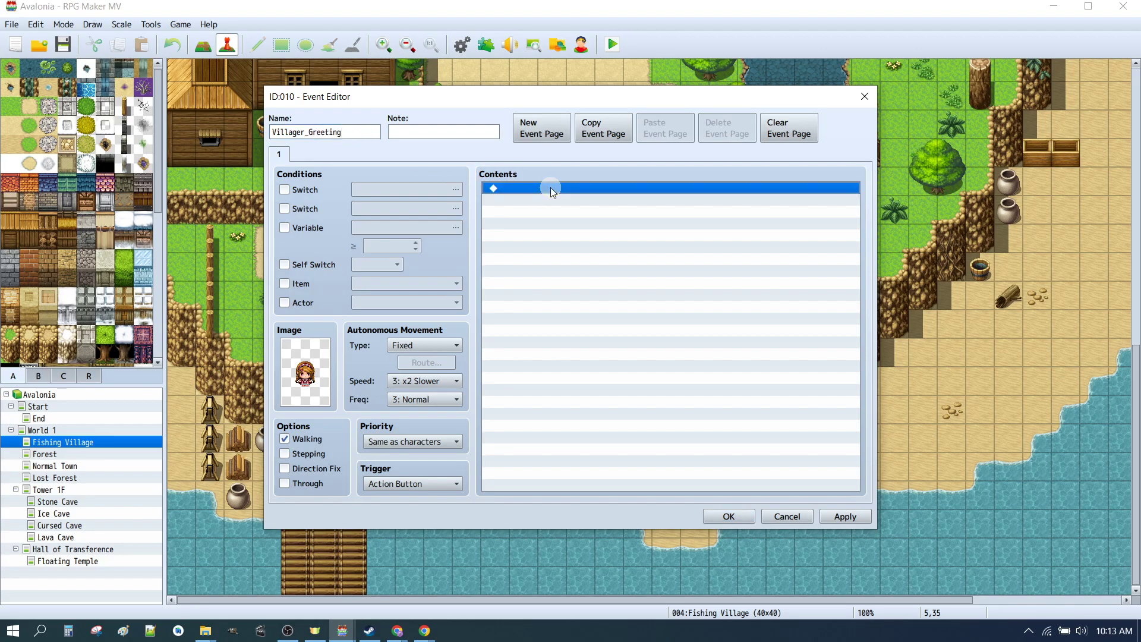
double_click(550, 188)
click(582, 192)
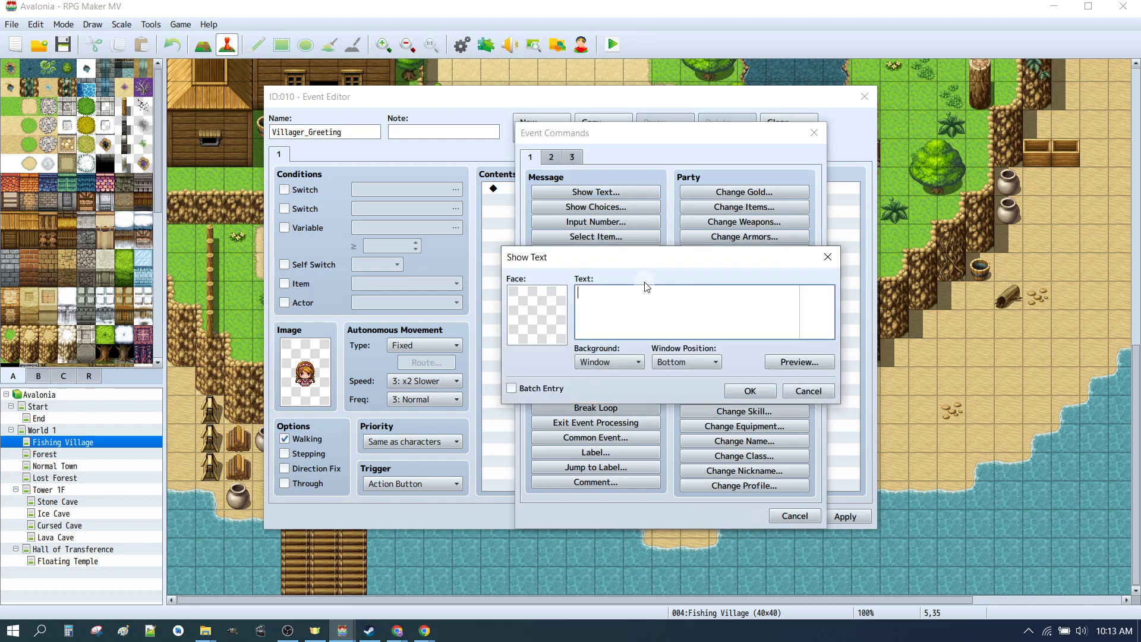
text(Welcoe to)
key(BackSpace)
key(BackSpace)
key(BackSpace)
key(BackSpace)
text(me)
key(Home)
text(Hello traveller, welcome to the town of Wayport.)
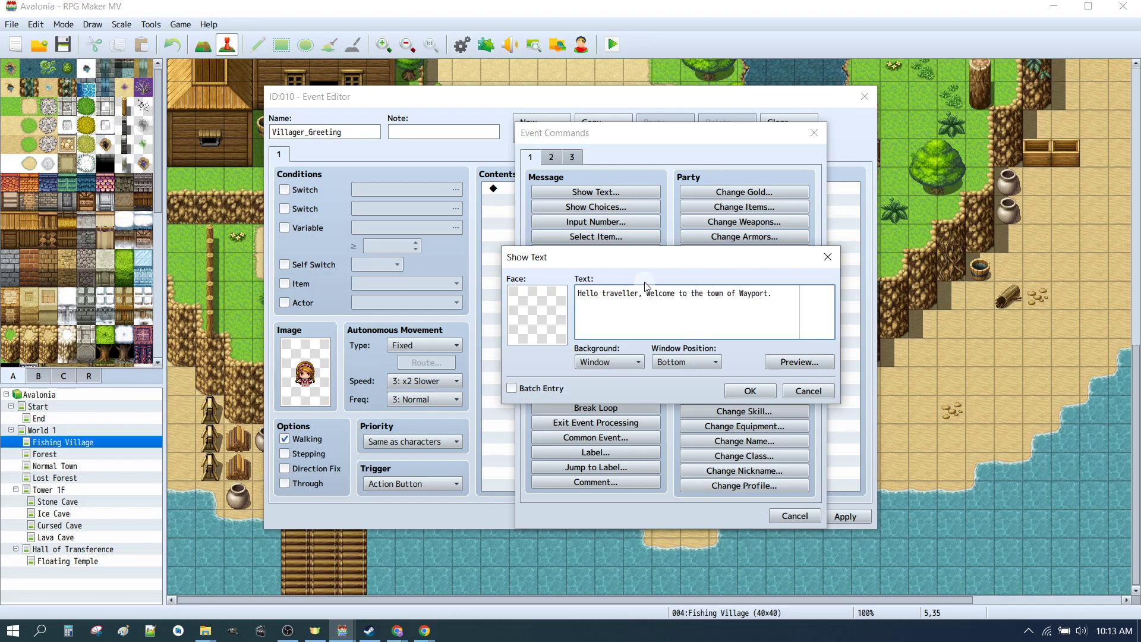
- Set the greeting message's face to the red-haired woman with the headband from People4
double_click(544, 319)
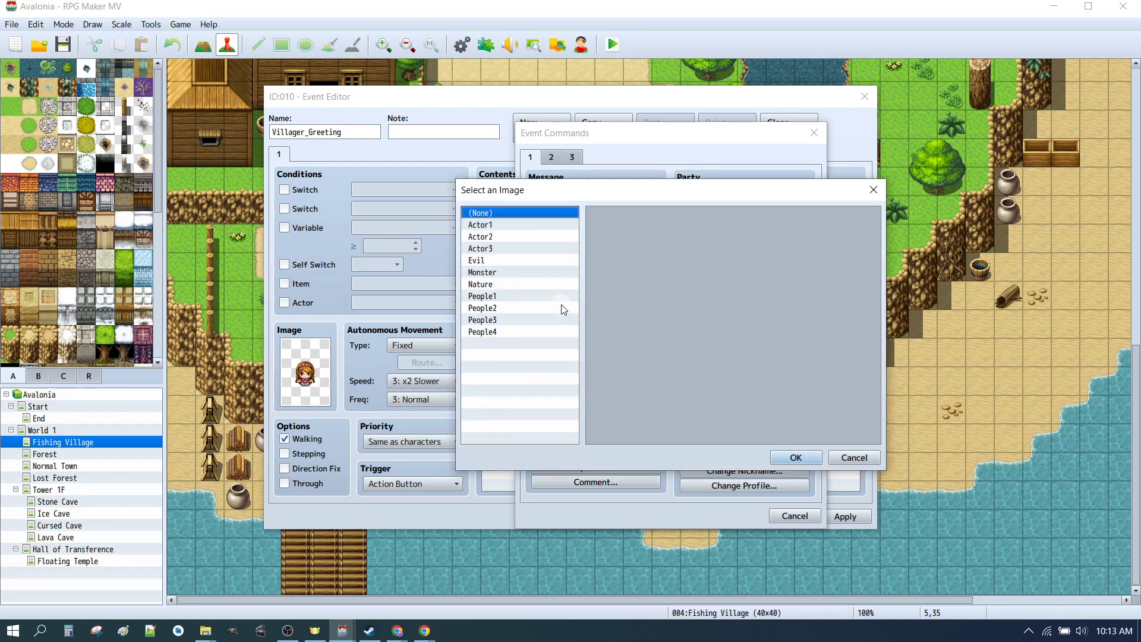
click(494, 332)
click(671, 232)
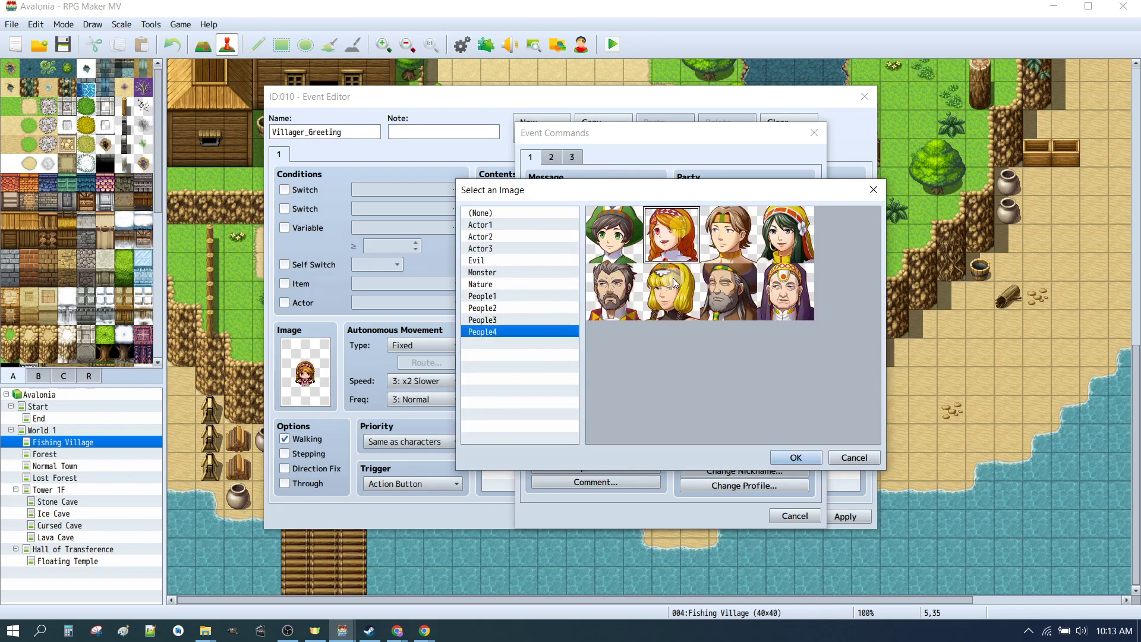
click(792, 456)
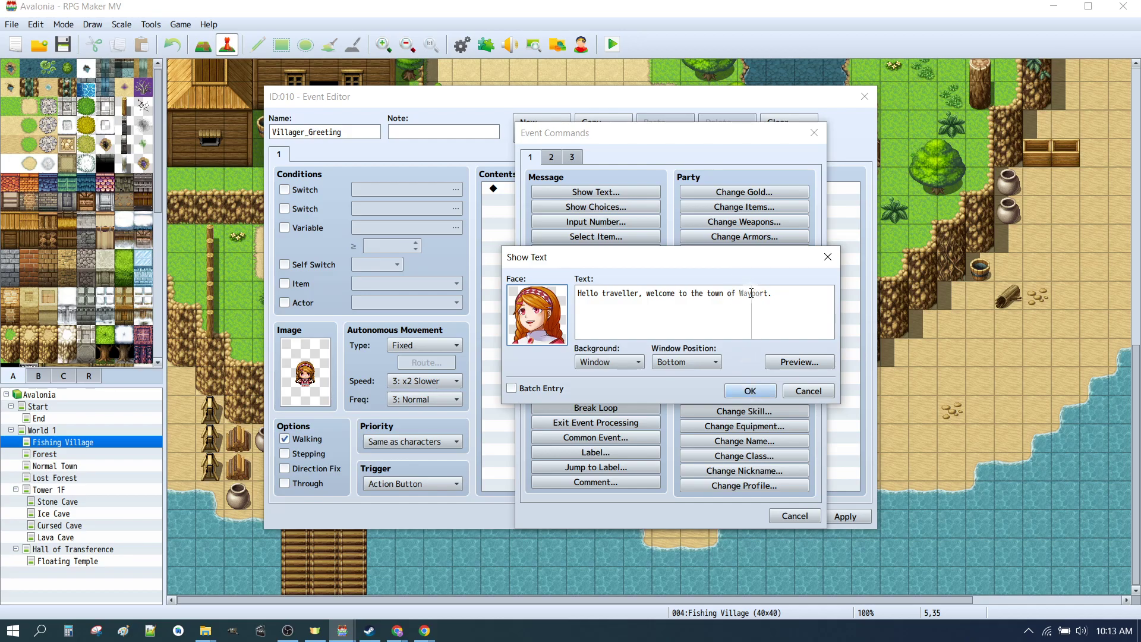
- Preview the greeting, move 'Wayport.' onto a second line so it fits the message window, and preview it again
click(799, 361)
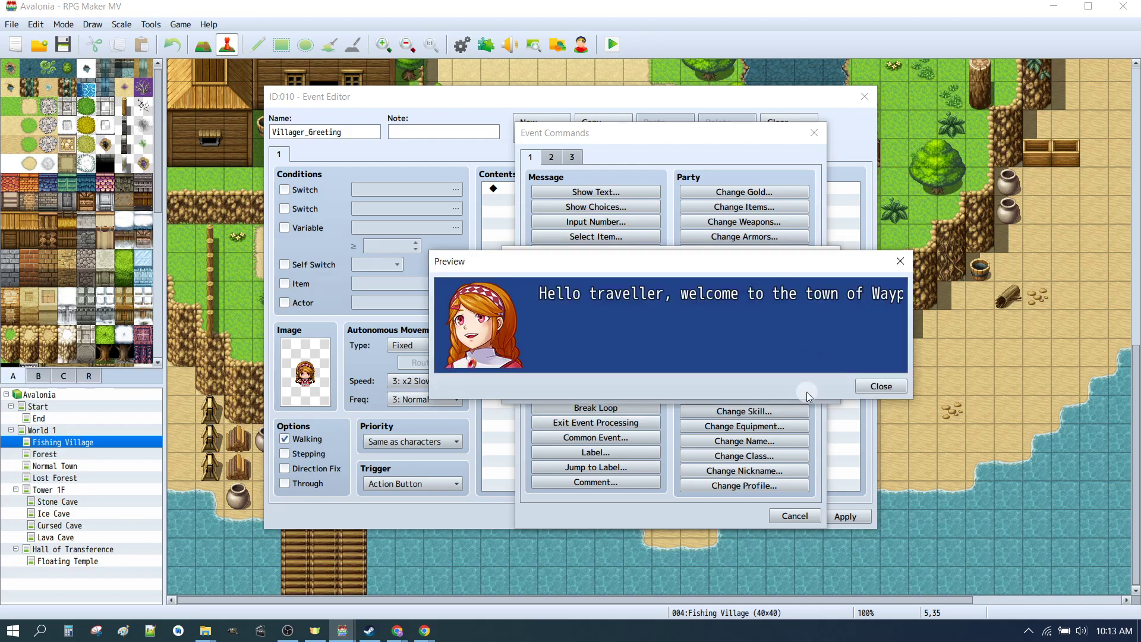
click(881, 386)
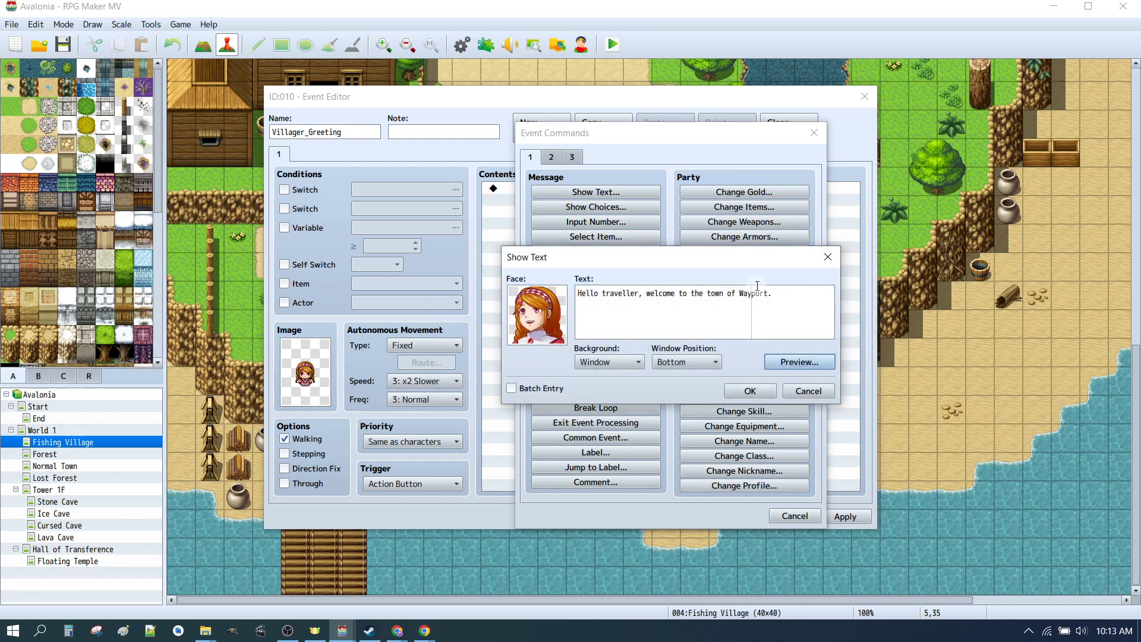
click(740, 290)
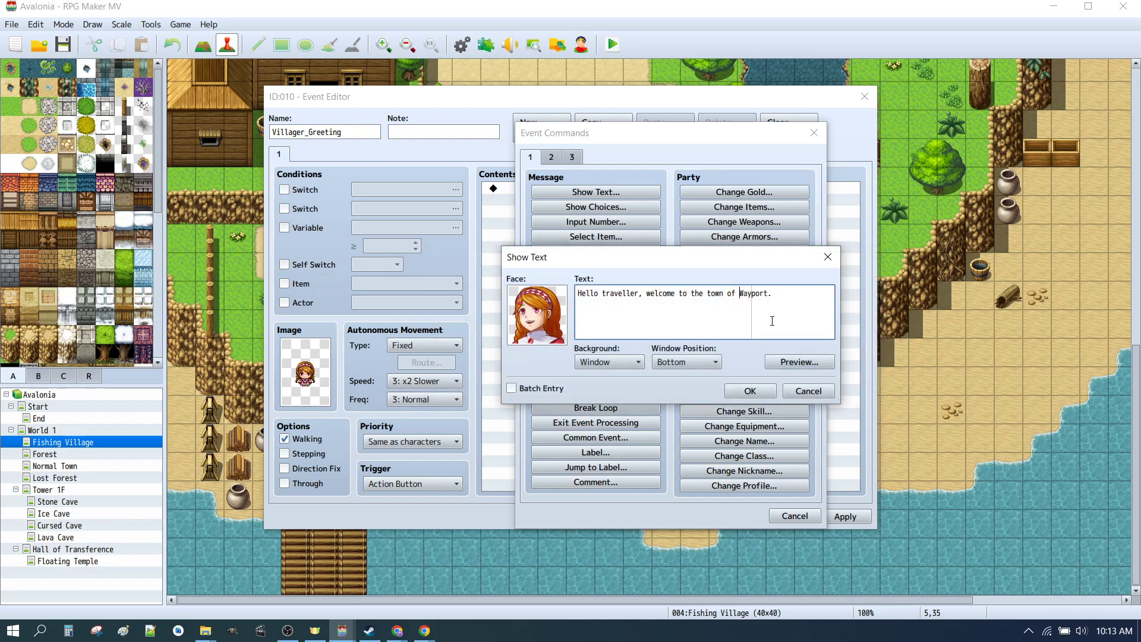
text(\)
key(BackSpace)
key(Return)
click(802, 360)
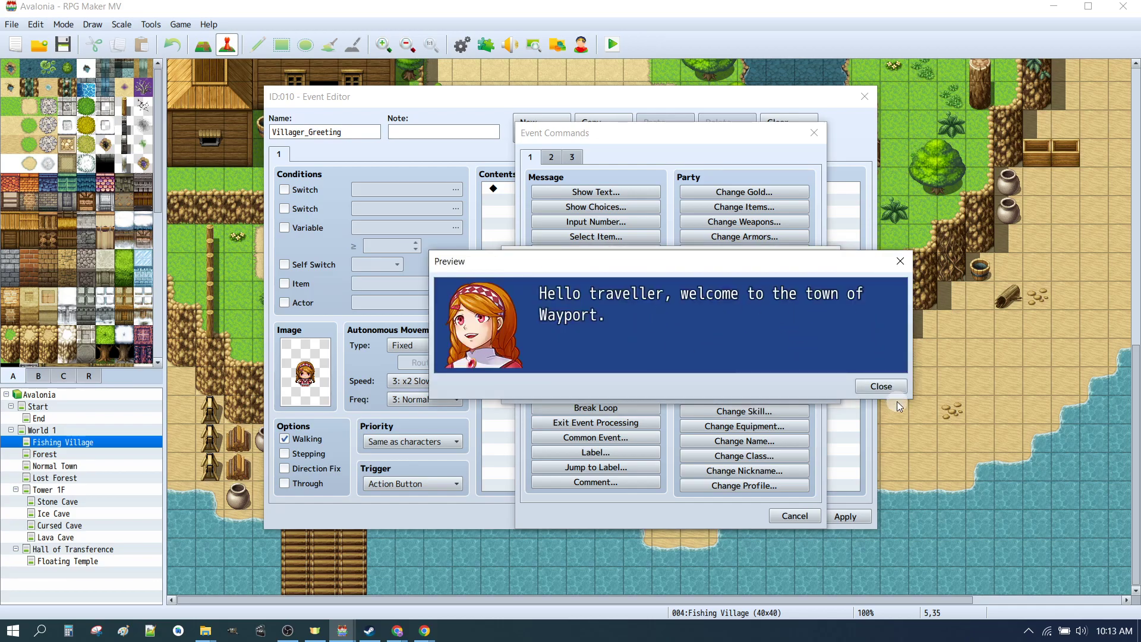
click(880, 386)
- Insert the colored speaker line '\C[3]Sybel: \C[0]' above the greeting, preview the message, and save it to the event
click(579, 294)
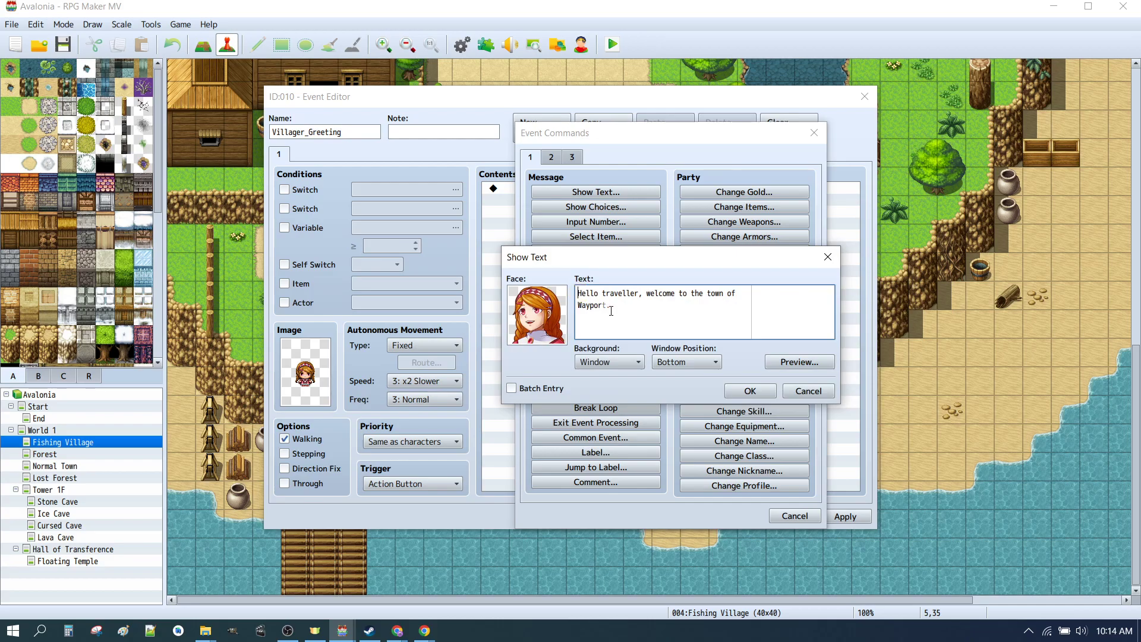
key(Return)
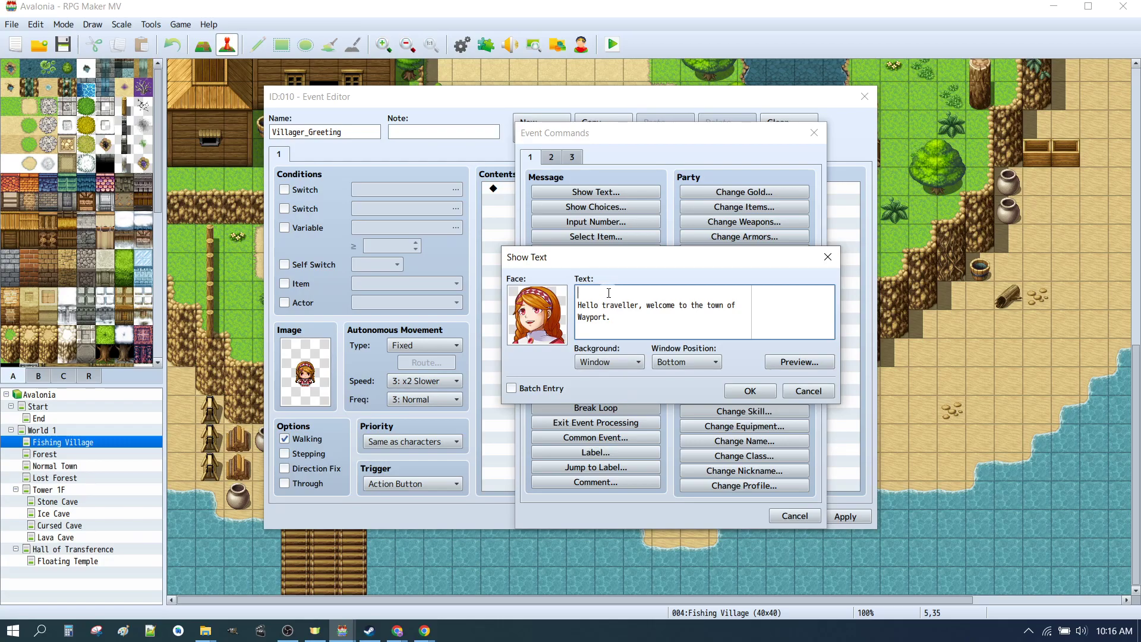
mouse_move(608, 292)
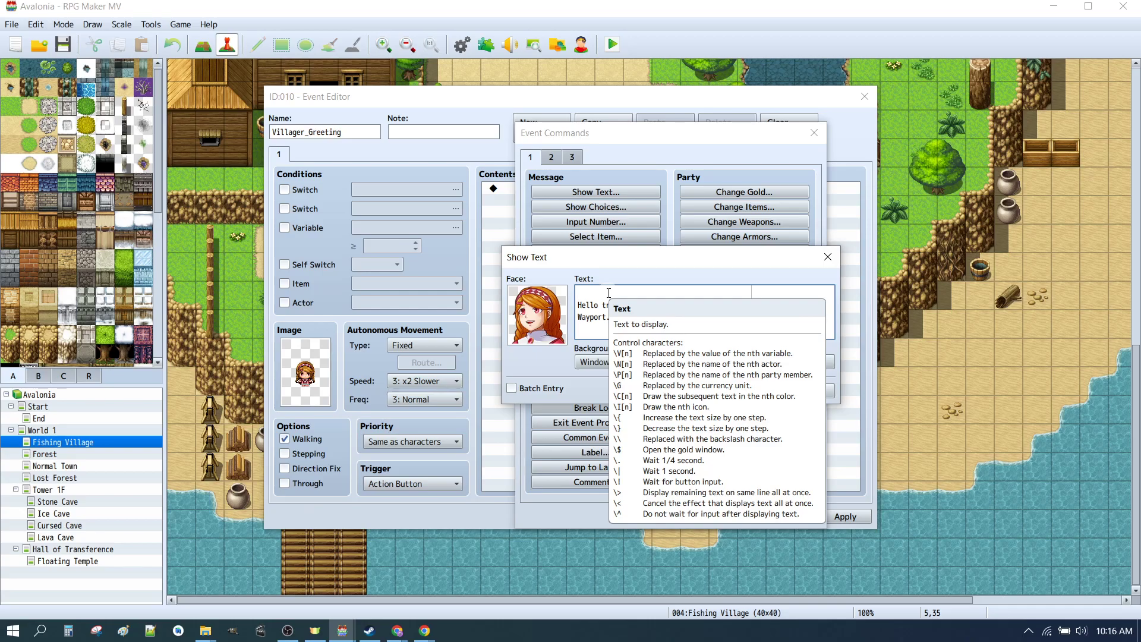
text(\C[3]Sybel: \C[0])
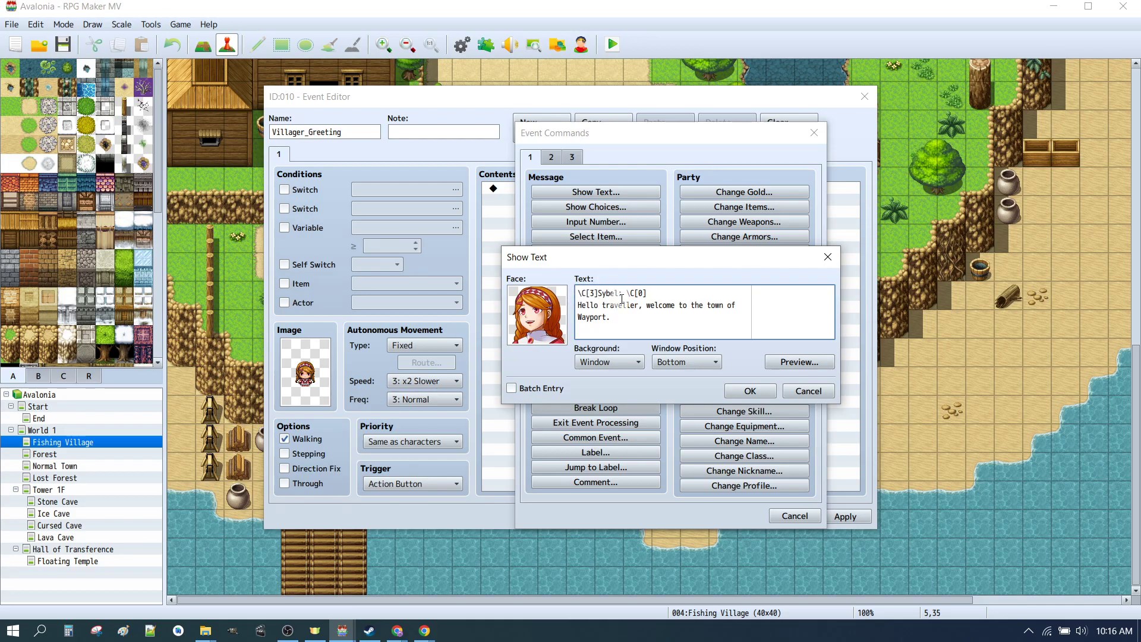
drag(626, 293, 599, 293)
click(656, 293)
click(799, 363)
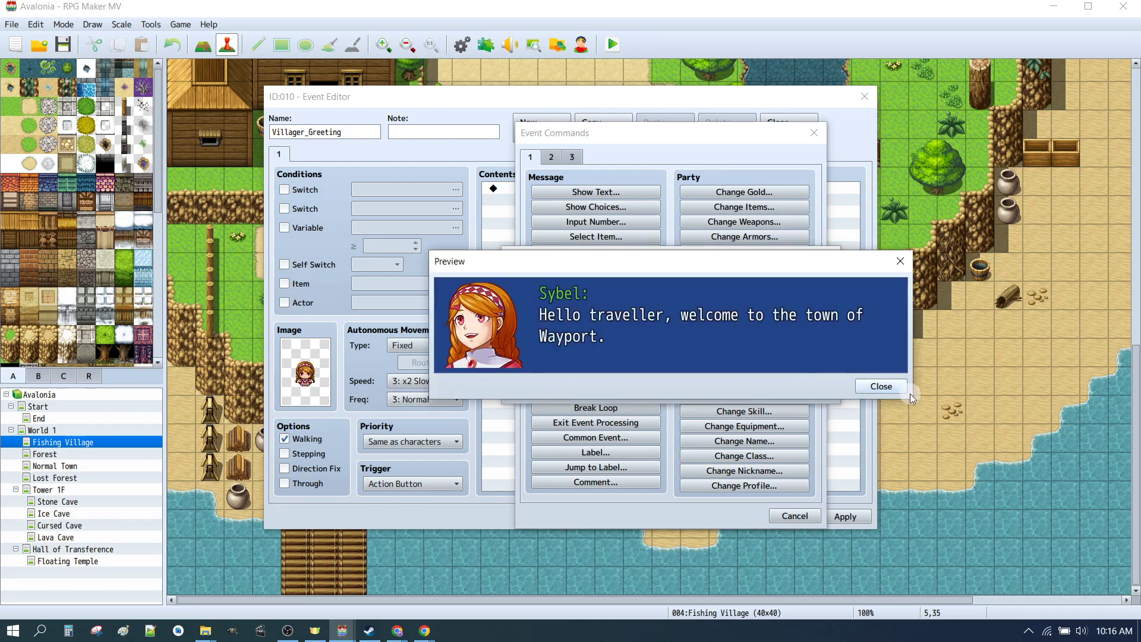
click(880, 387)
click(744, 391)
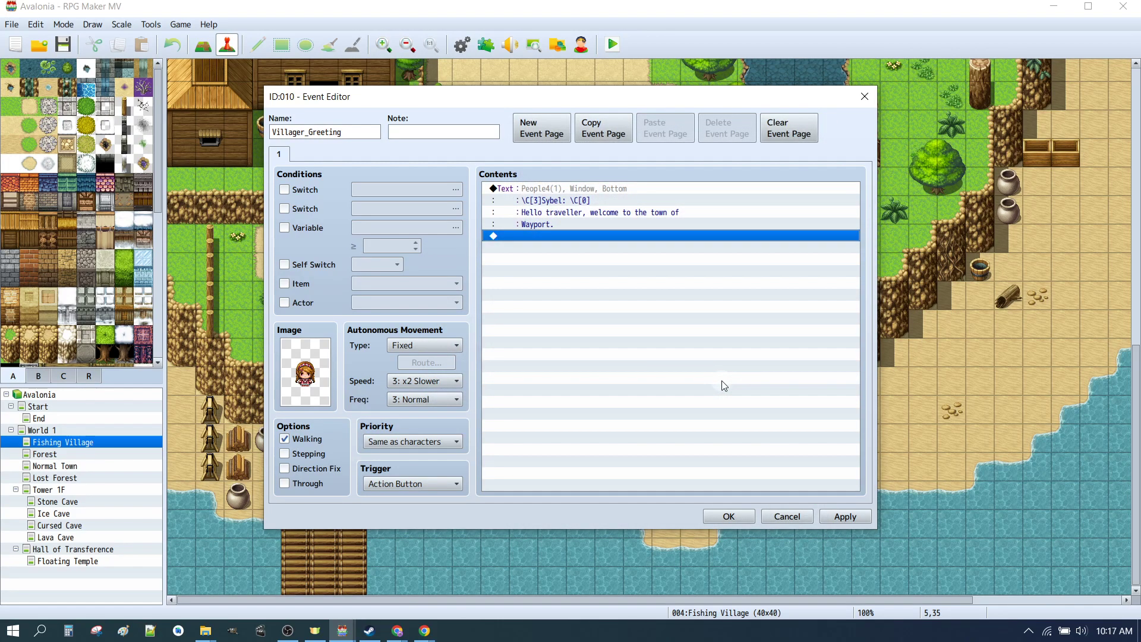
- Add a second Show Text command without a face below the greeting, reading 'What's your name?'
double_click(723, 386)
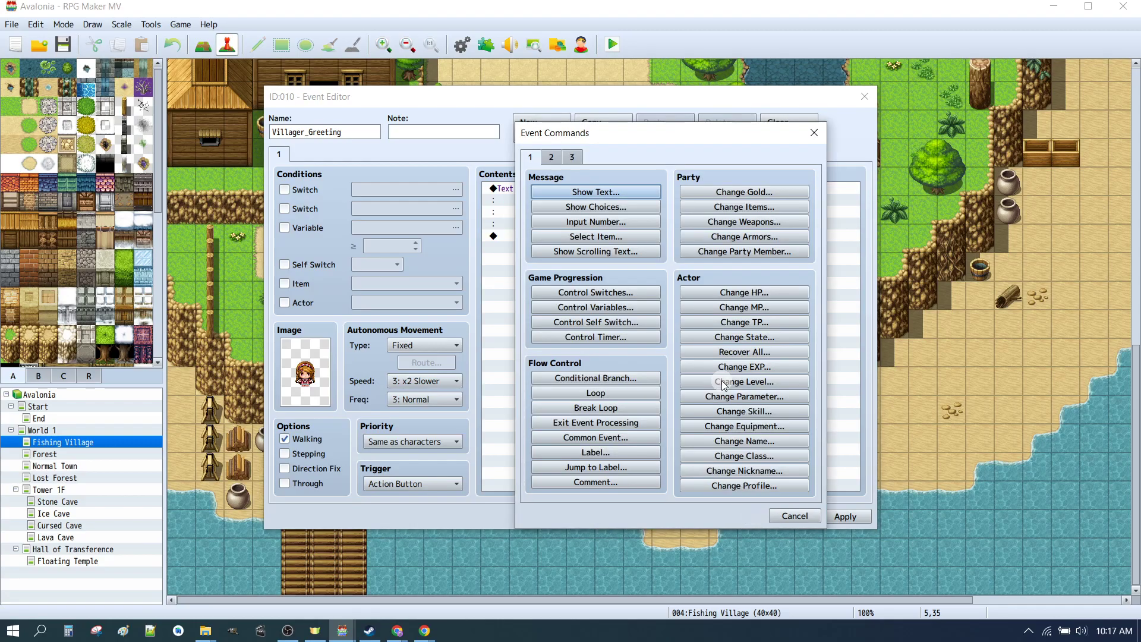
click(625, 192)
text(What's )
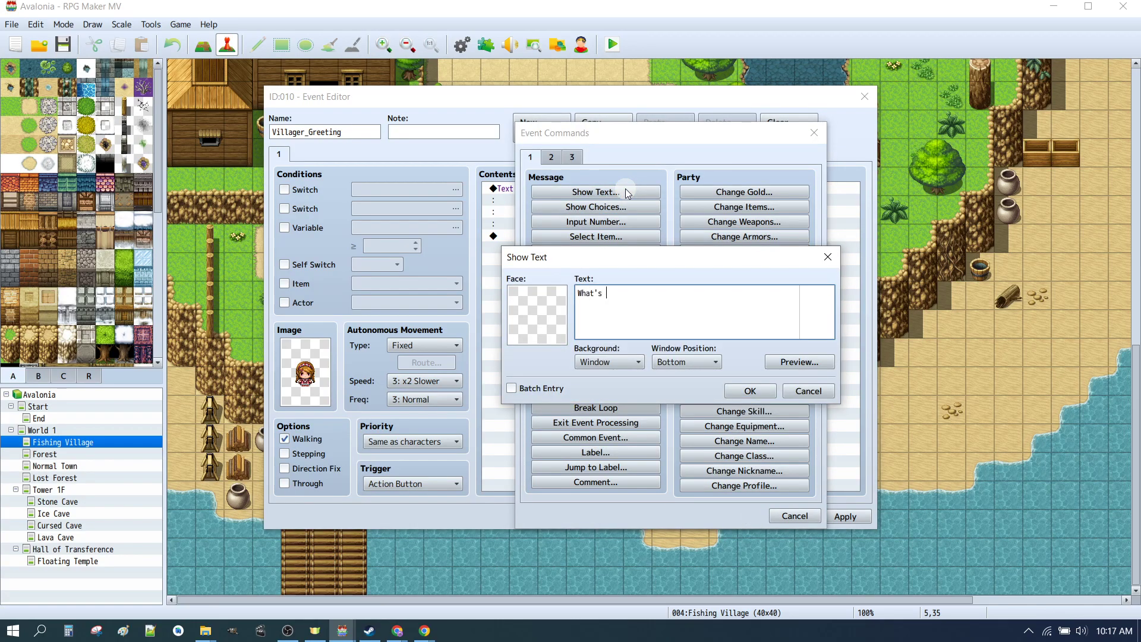
text(your name?)
click(747, 391)
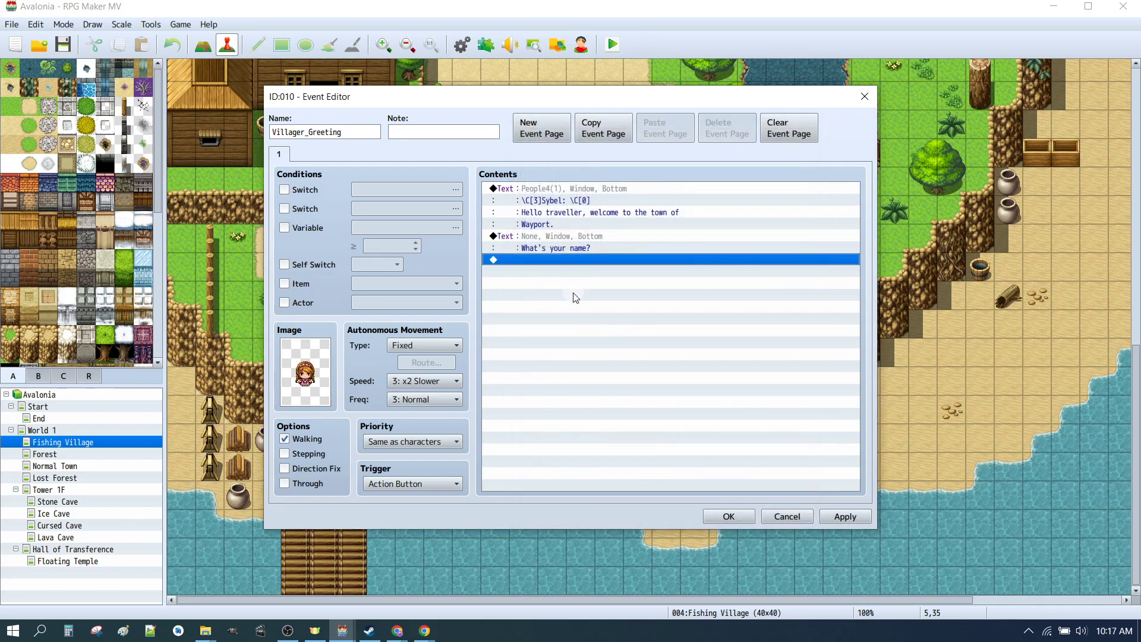
- Add a Show Choices command with the options 'I'm \n[1]' and 'None of your business.', and apply the event changes
double_click(573, 298)
click(621, 207)
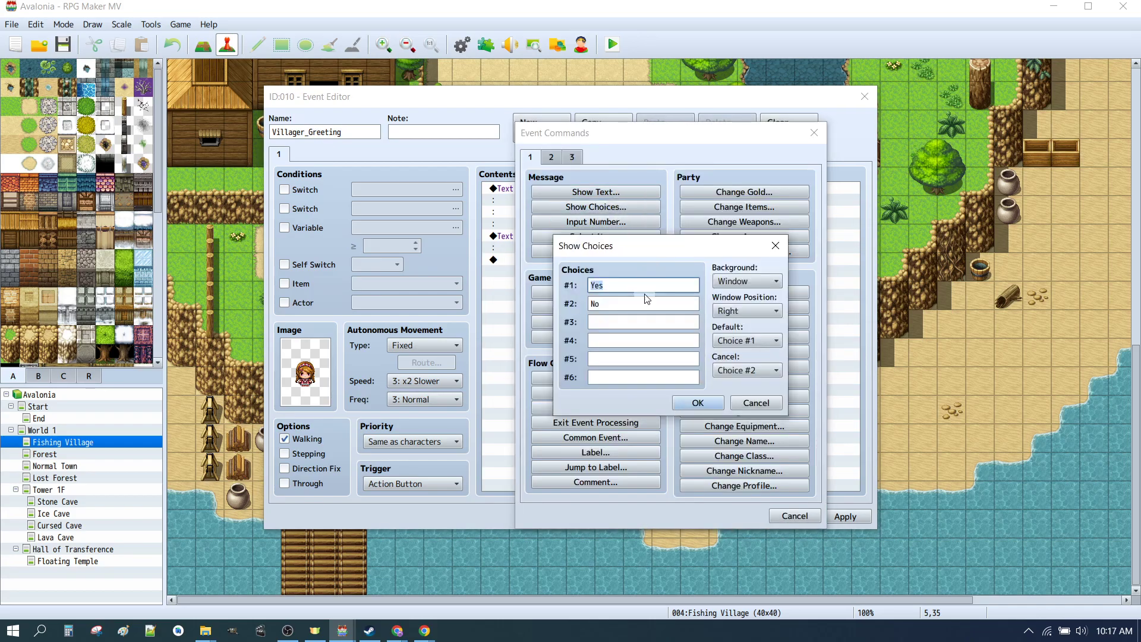
text(I'm  [1)
key(Tab)
key(End)
text(ne of your business.)
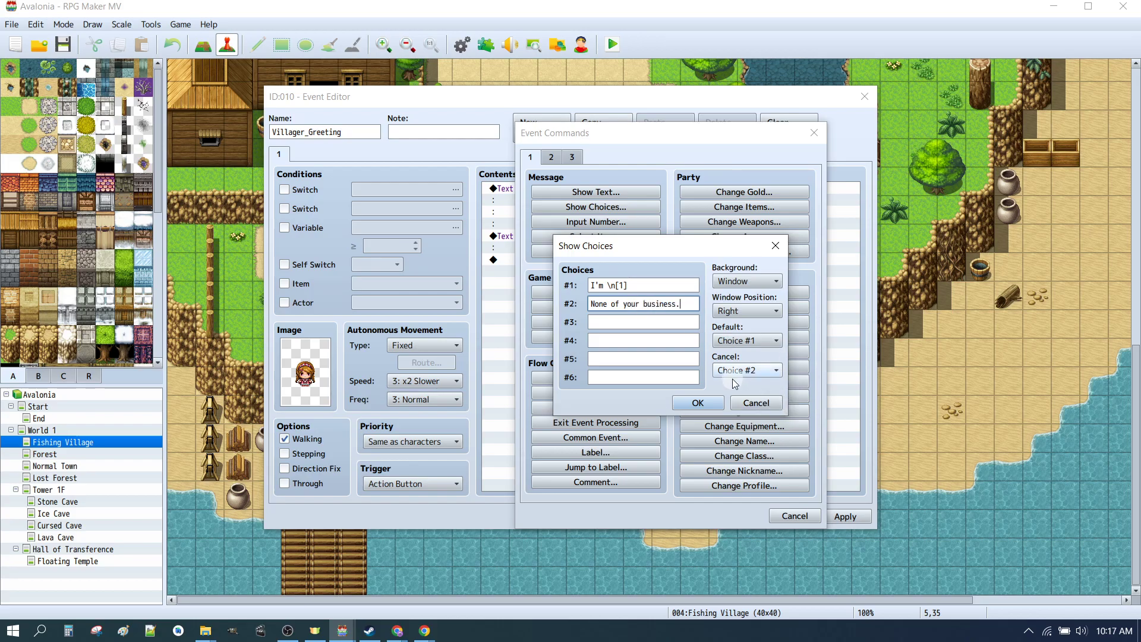
click(701, 404)
click(844, 515)
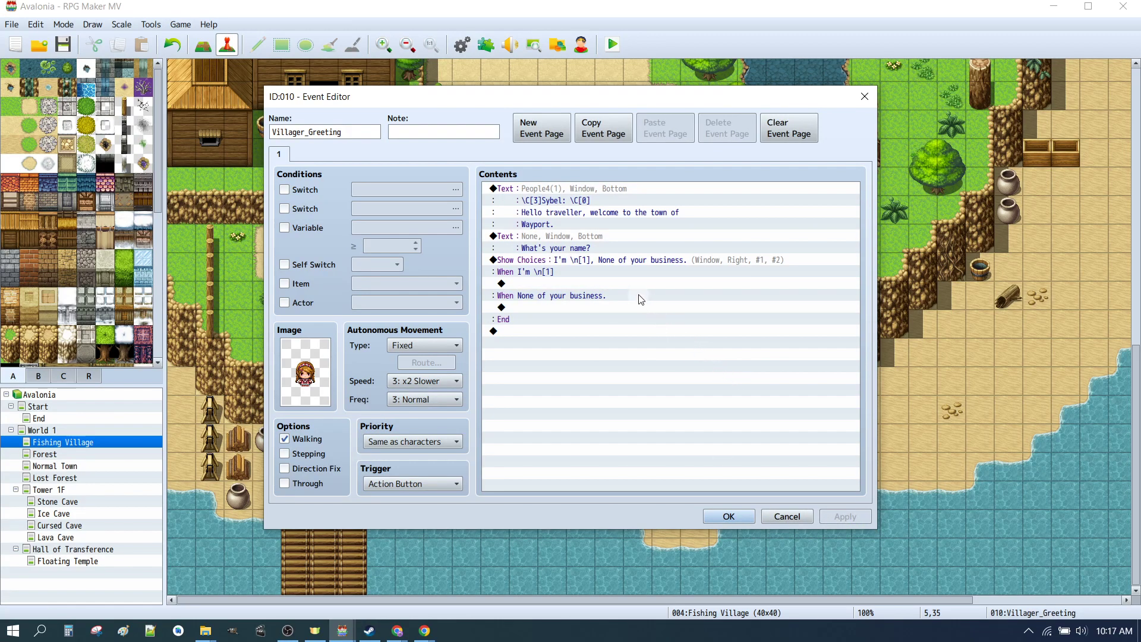
- Add a Show Text command in the 'I'm \n[1]' branch reading 'Nice to meet you \n[1].'
click(627, 283)
double_click(627, 284)
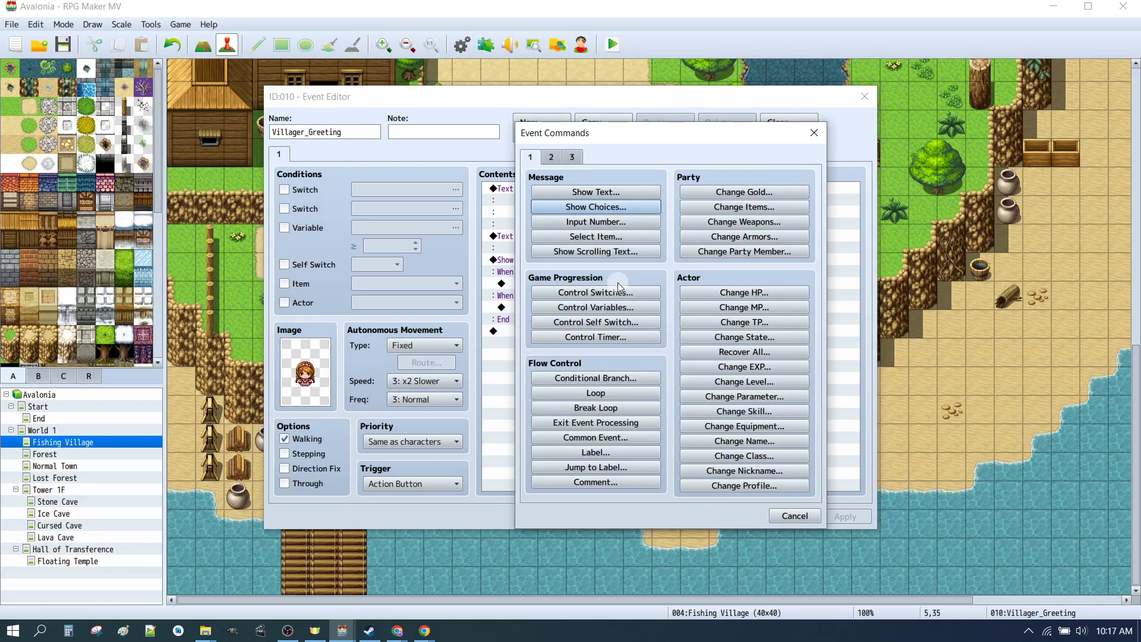
click(595, 192)
text(N)
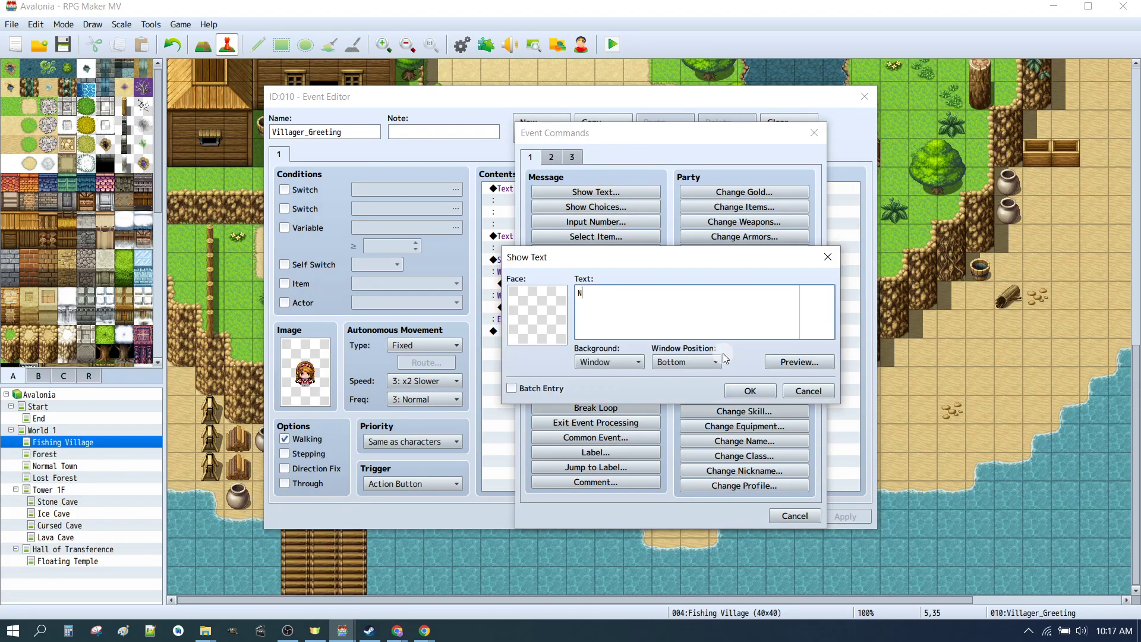
text(ice to meet you \n[1].)
mouse_move(685, 297)
- Give the 'Nice to meet you' message the orange-haired woman's face from People4 and insert it into the branch
double_click(531, 320)
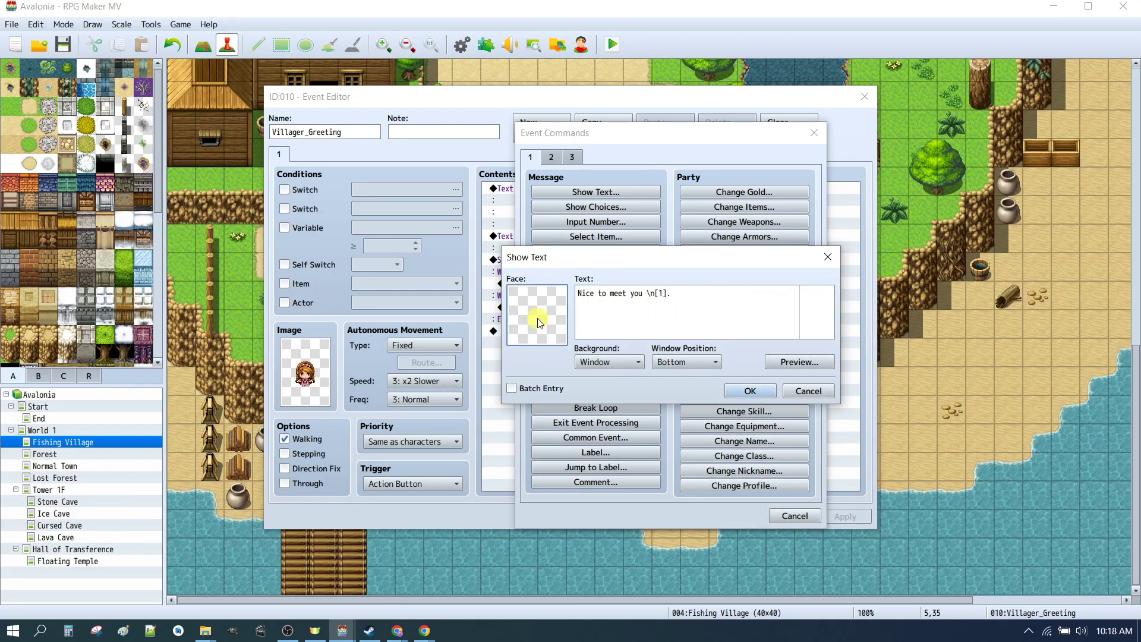
click(504, 224)
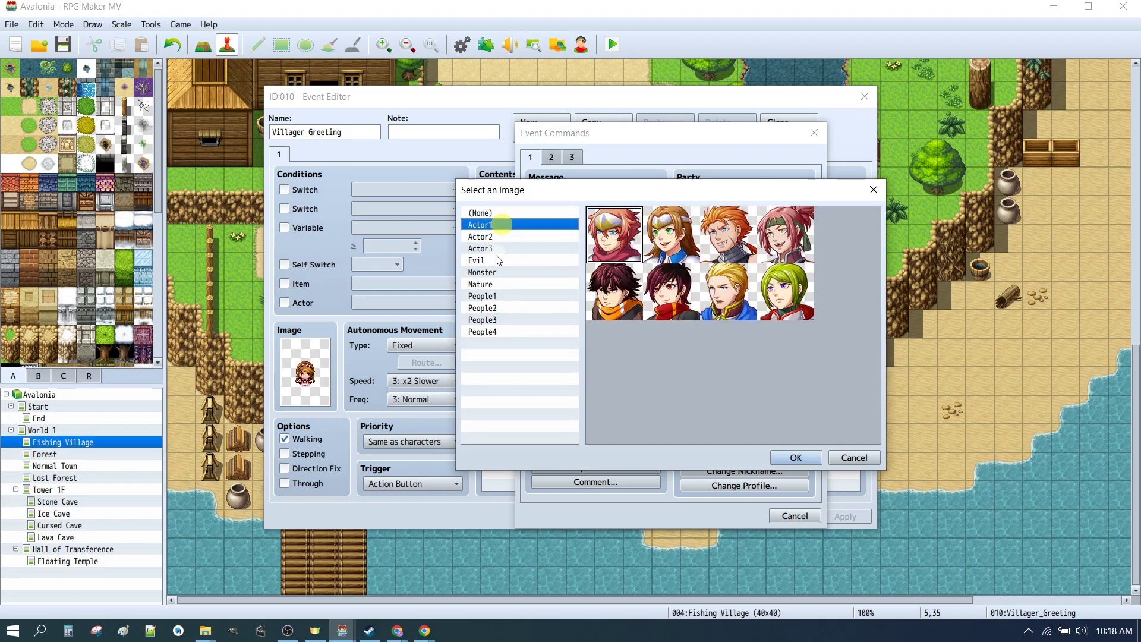
click(496, 331)
click(671, 235)
click(796, 457)
click(765, 394)
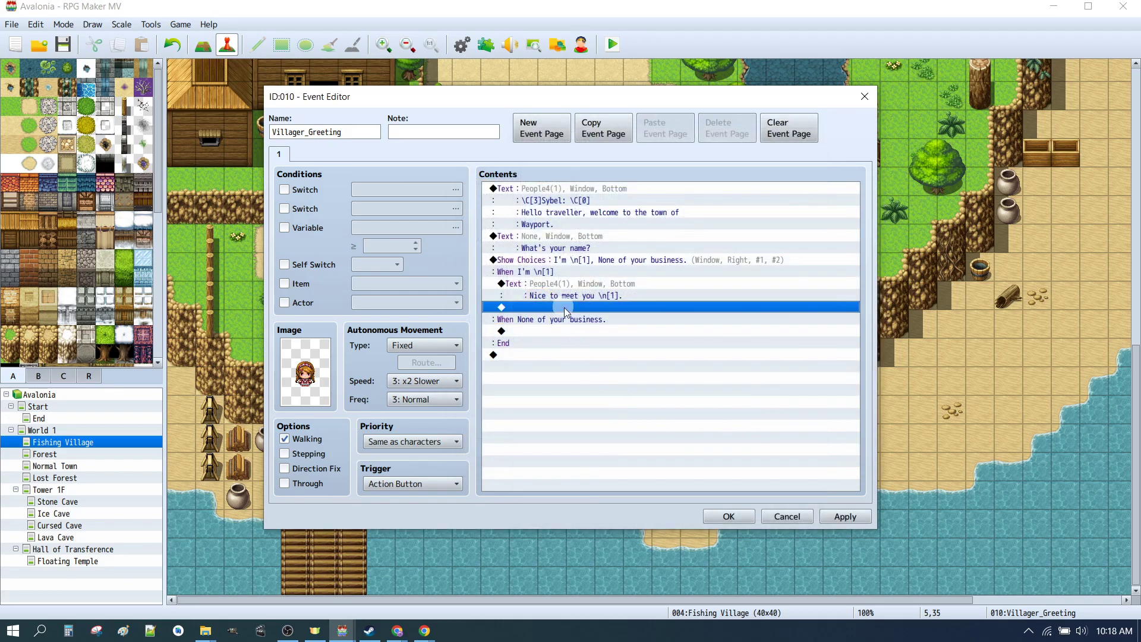
- Assign the orange-haired woman's face from People4 to the 'What's your name?' message
click(597, 284)
click(552, 237)
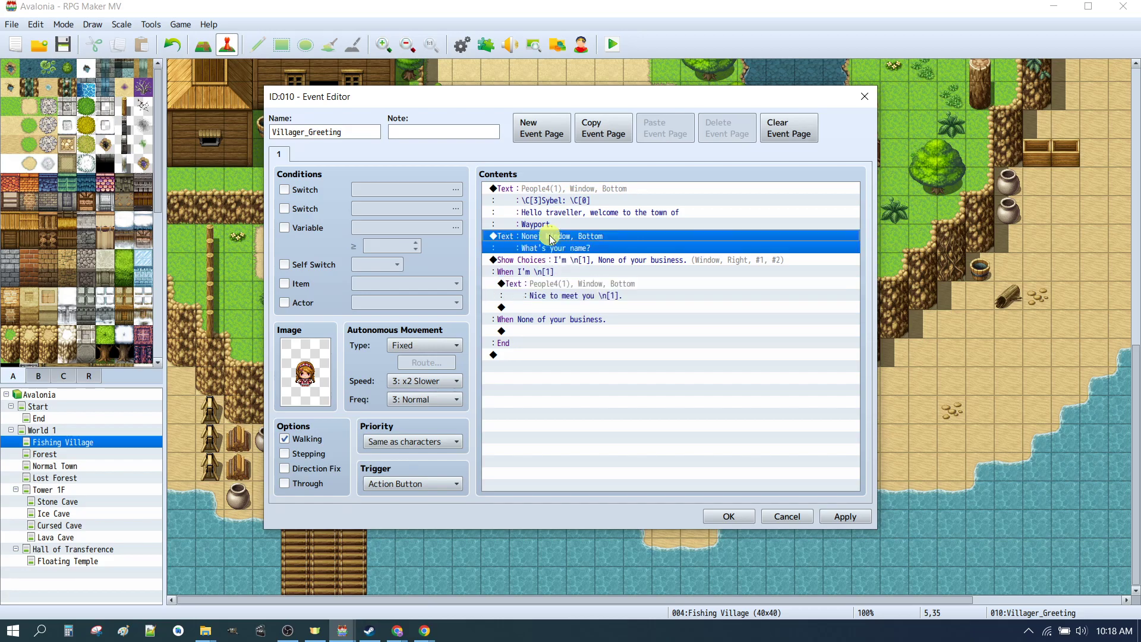
double_click(552, 238)
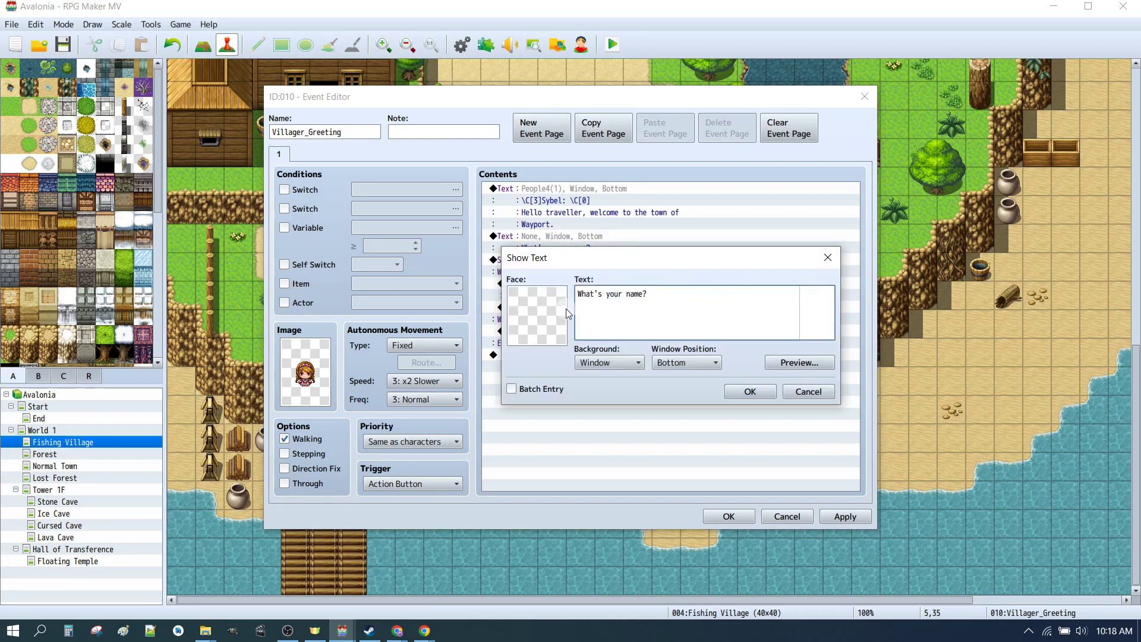
double_click(560, 308)
click(492, 331)
click(675, 233)
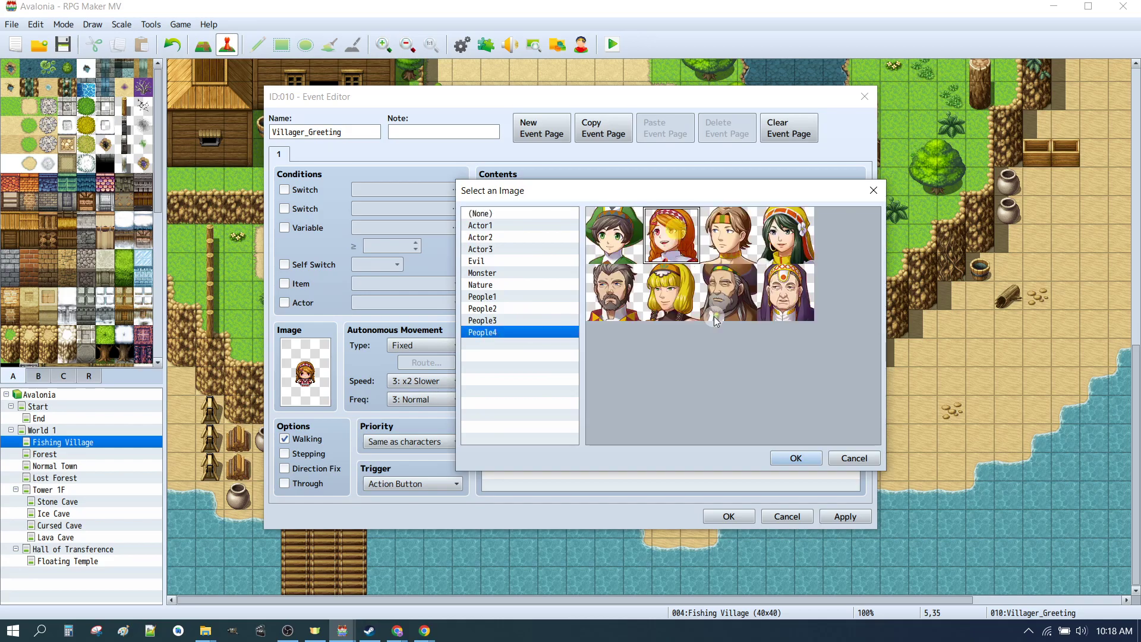
click(796, 458)
click(740, 391)
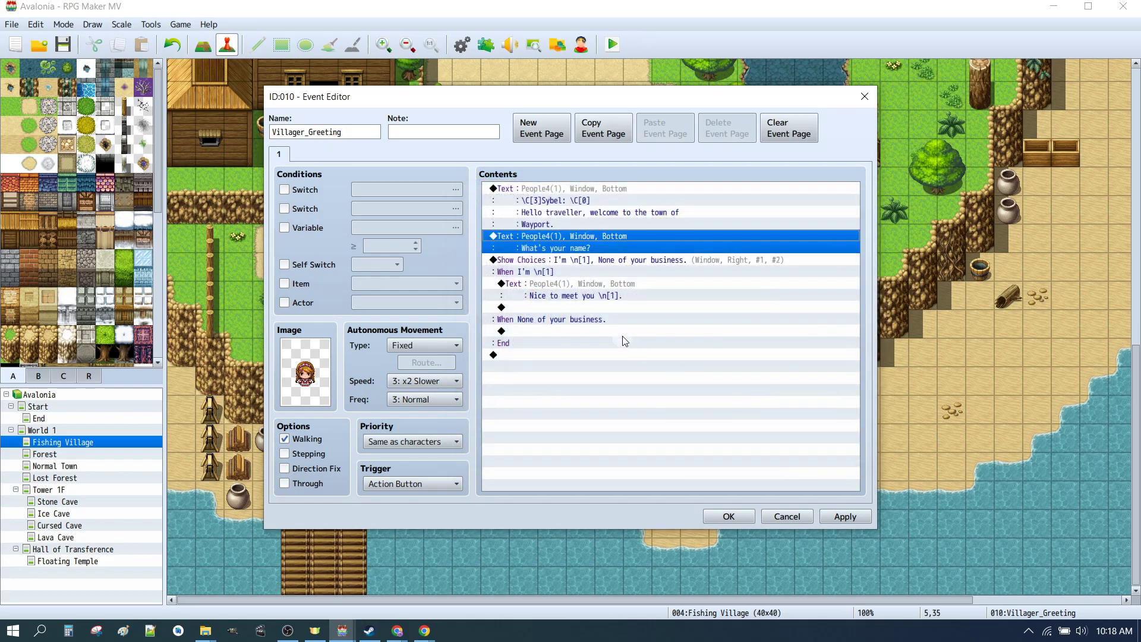
- Copy the 'Nice to meet you \n[1].' message into the 'None of your business.' branch
click(619, 283)
key(ctrl+c)
click(682, 328)
key(ctrl+v)
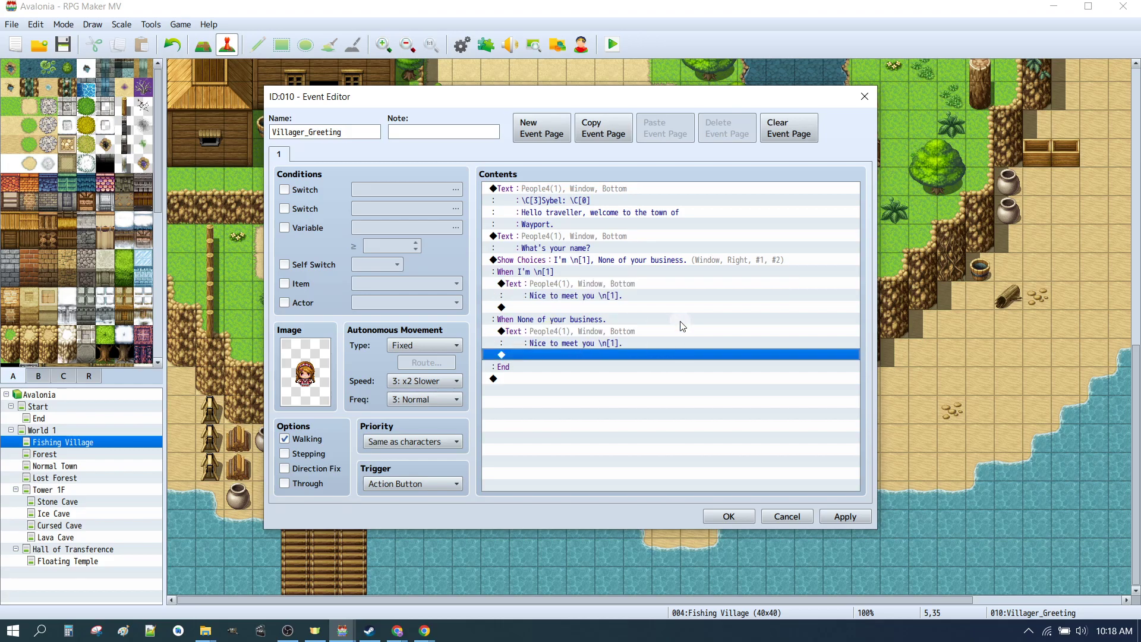
- Rewrite the copied message in the 'None of your business.' branch as 'I'm sorry, I didn't mean to pry.'
click(575, 343)
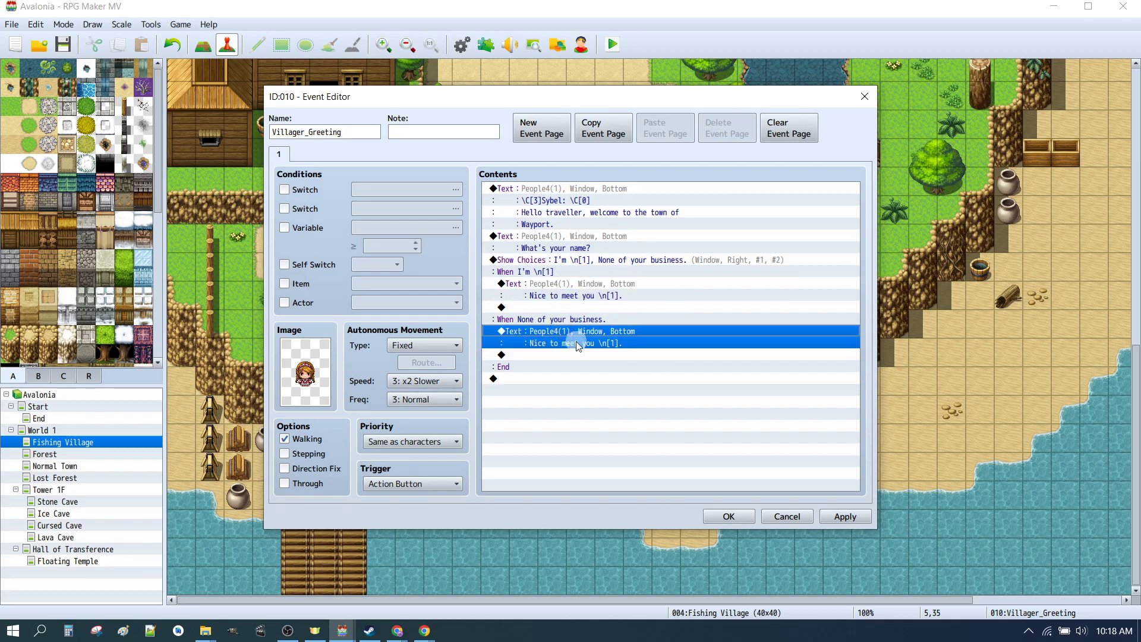
double_click(627, 343)
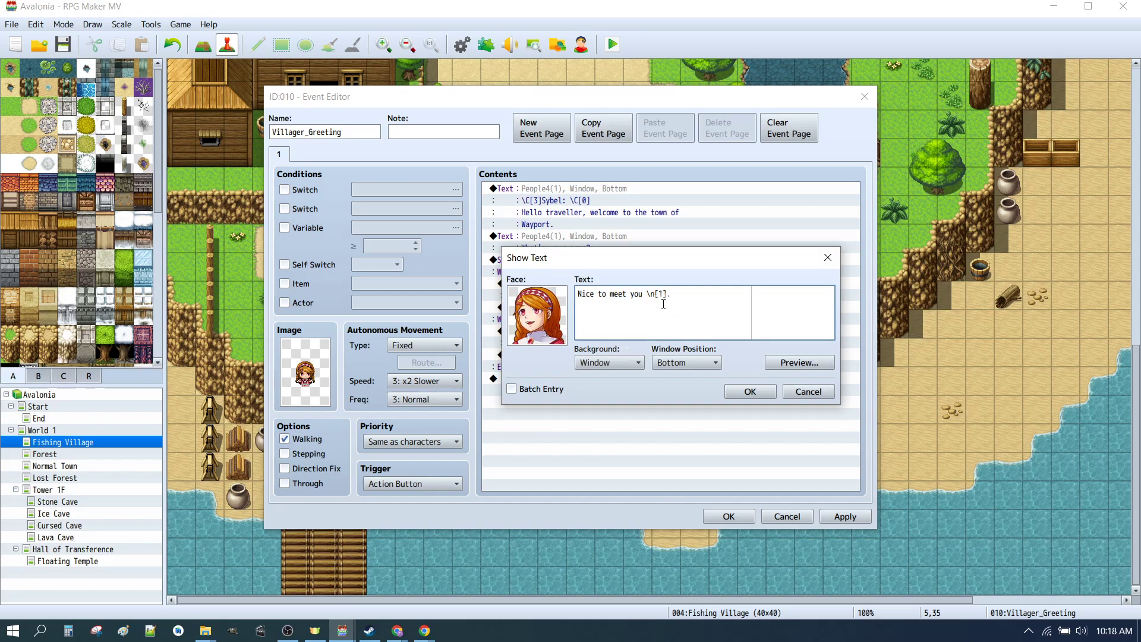
key(ctrl+a)
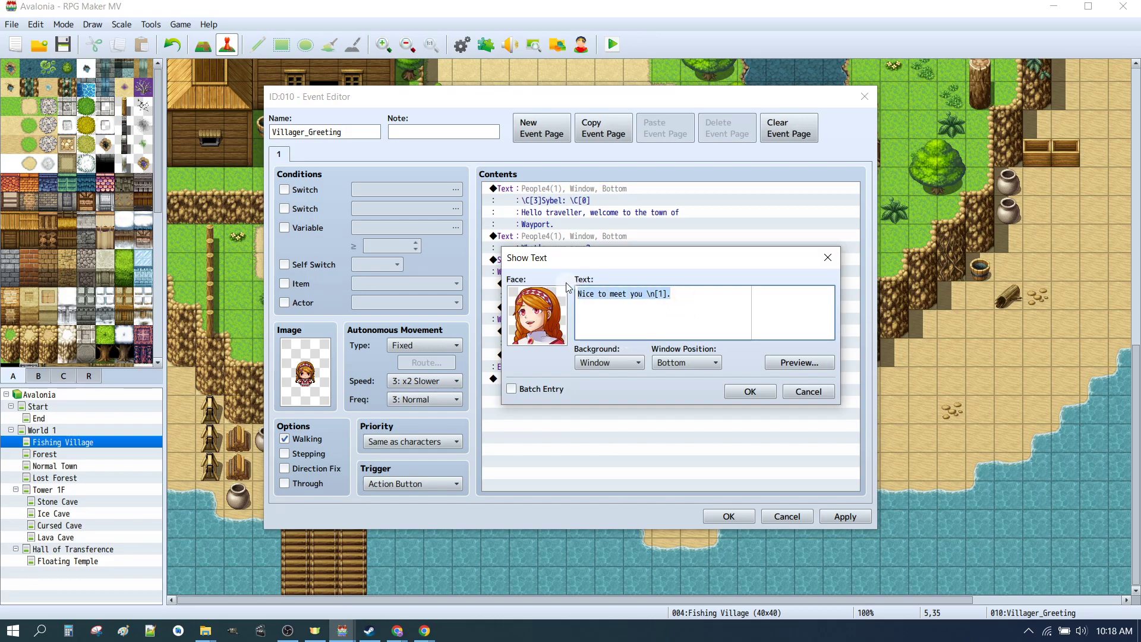
text(I'm sorry, I didn)
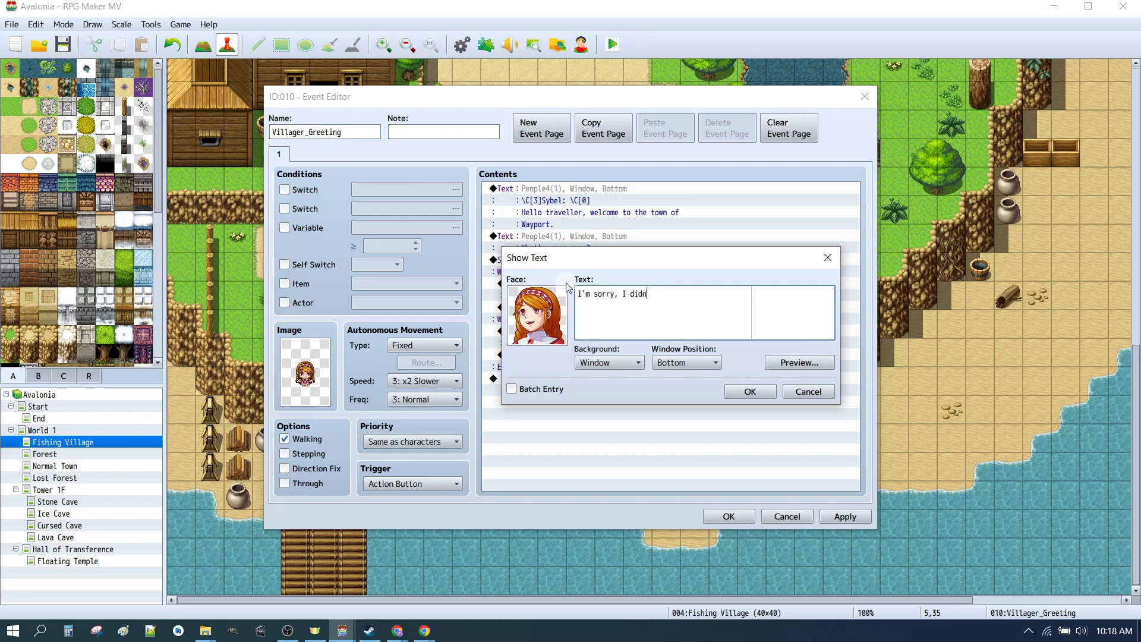
text('tmean)
key(BackSpace)
text(mean t)
click(768, 391)
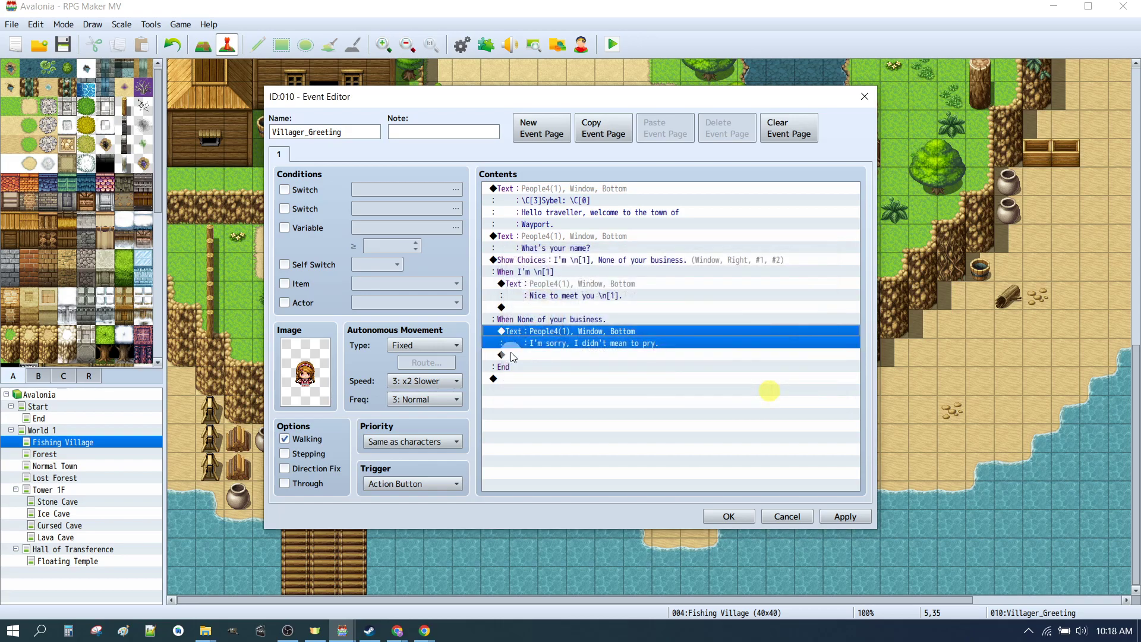
- Add a Show Text command after the end of the choices reading 'Can I help you with anything?'
click(552, 367)
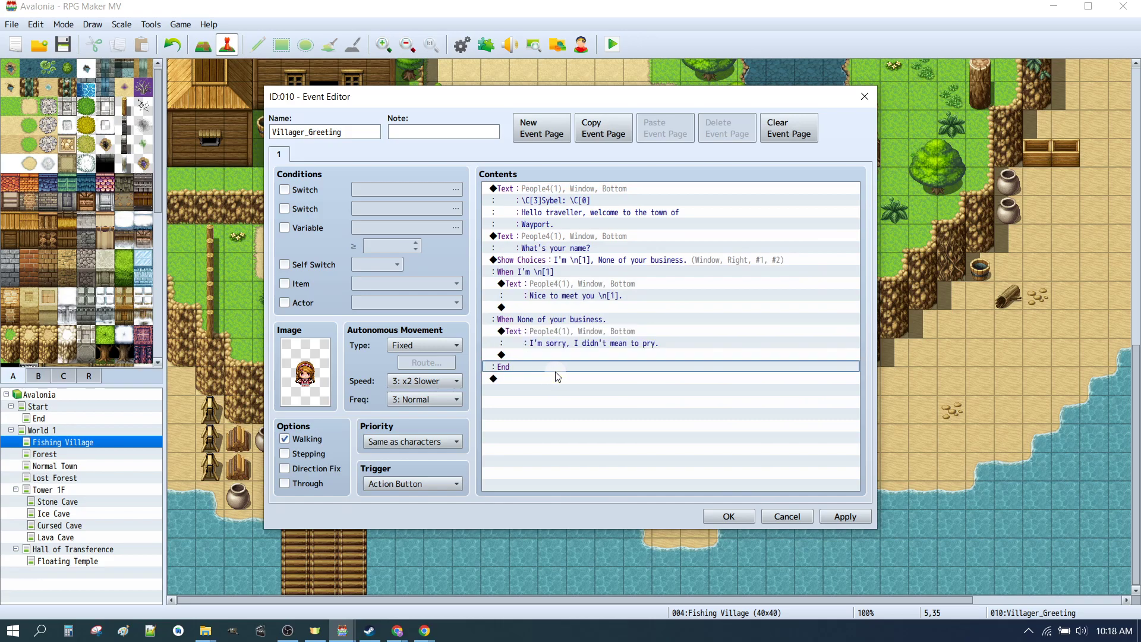
click(548, 382)
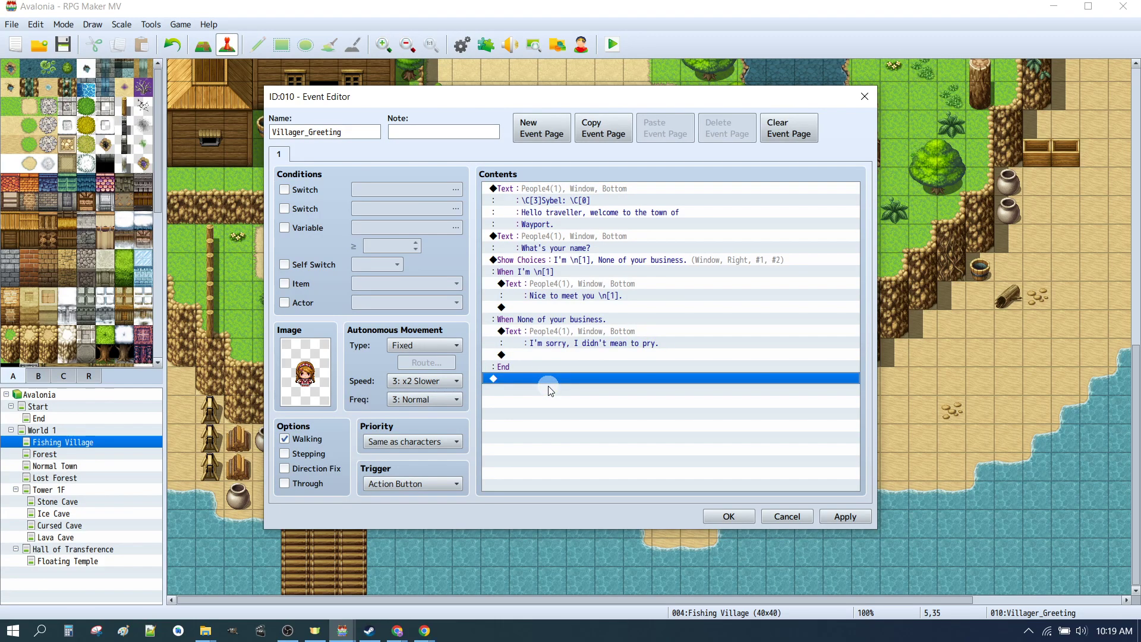
double_click(548, 385)
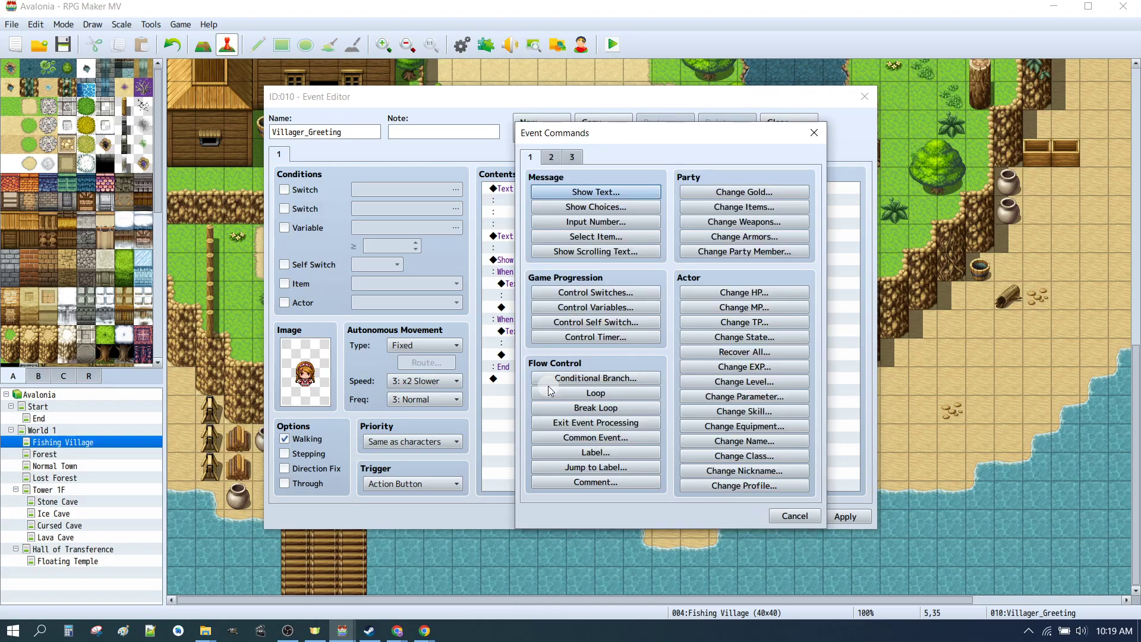
key(Return)
text(Can I help you with anything?)
- Set the orange-haired woman from People4 as the face of the 'Can I help you with anything?' message and insert it
double_click(549, 299)
click(498, 329)
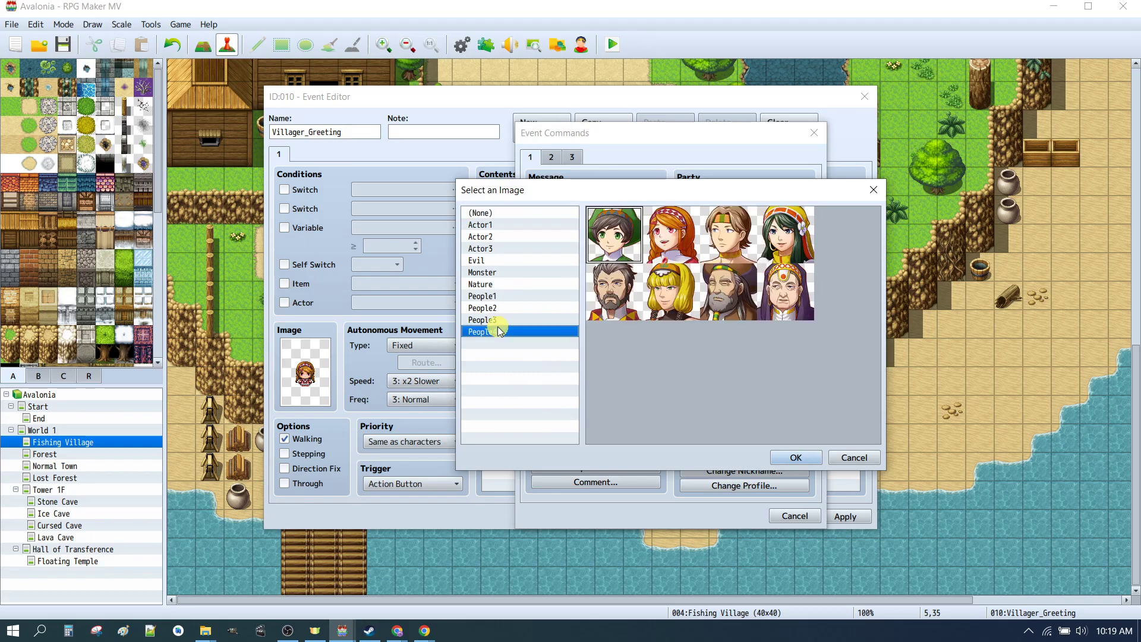
click(672, 229)
click(796, 457)
click(749, 390)
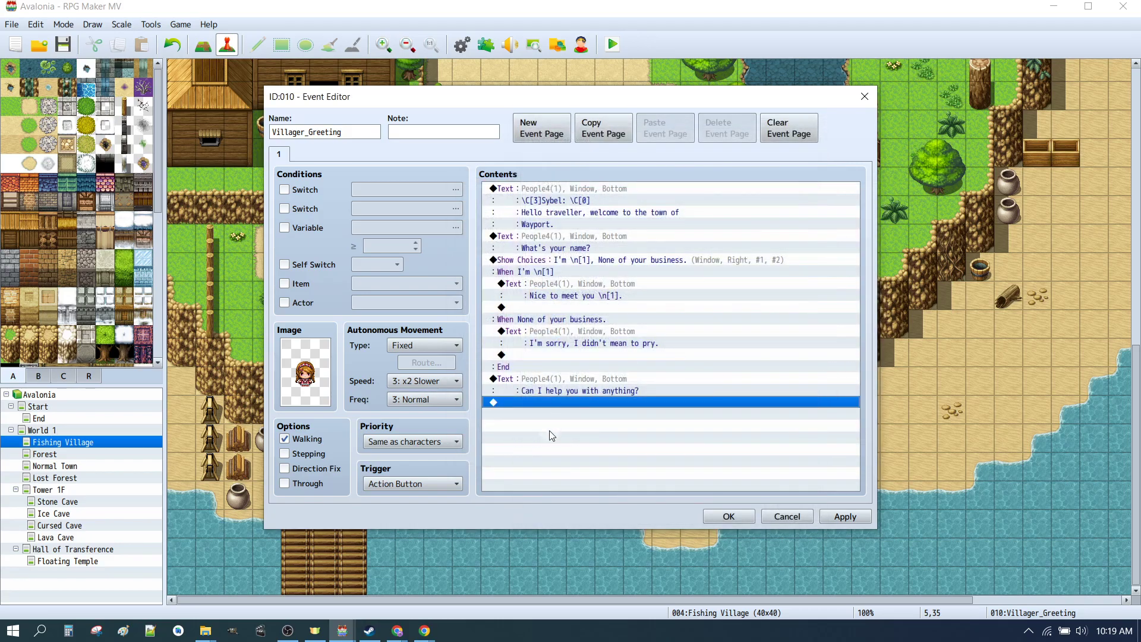
- Add a Show Choices command below with the options 'I'm looking for work.' and 'I'm looking for a place to stay the night.'
double_click(549, 435)
click(587, 208)
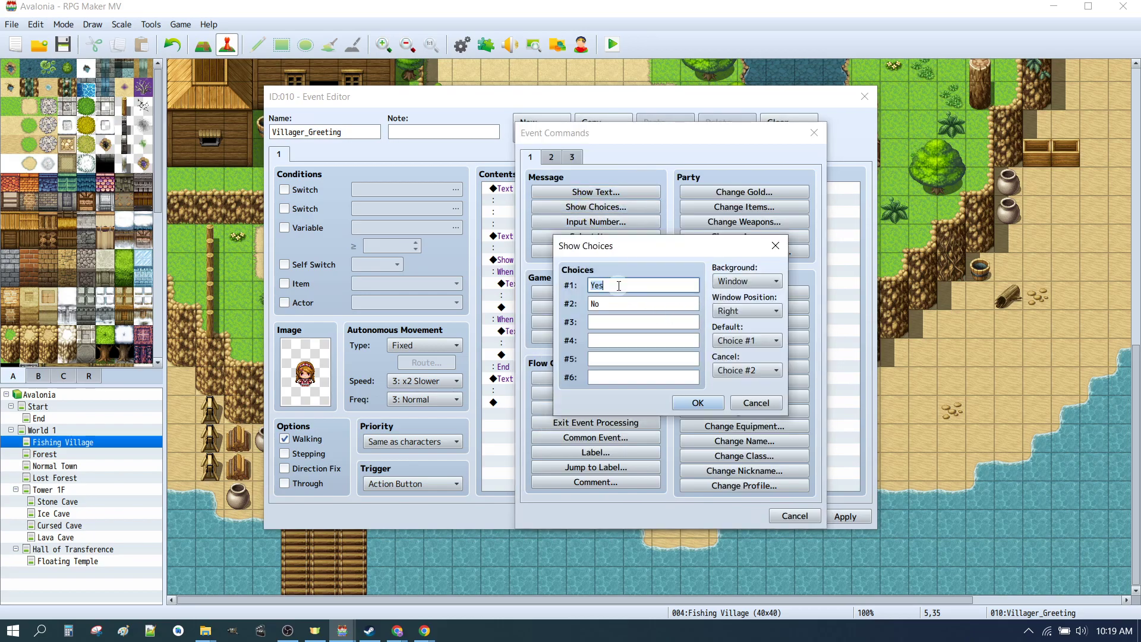
text(I'm looking for work.)
key(Tab)
text(I')
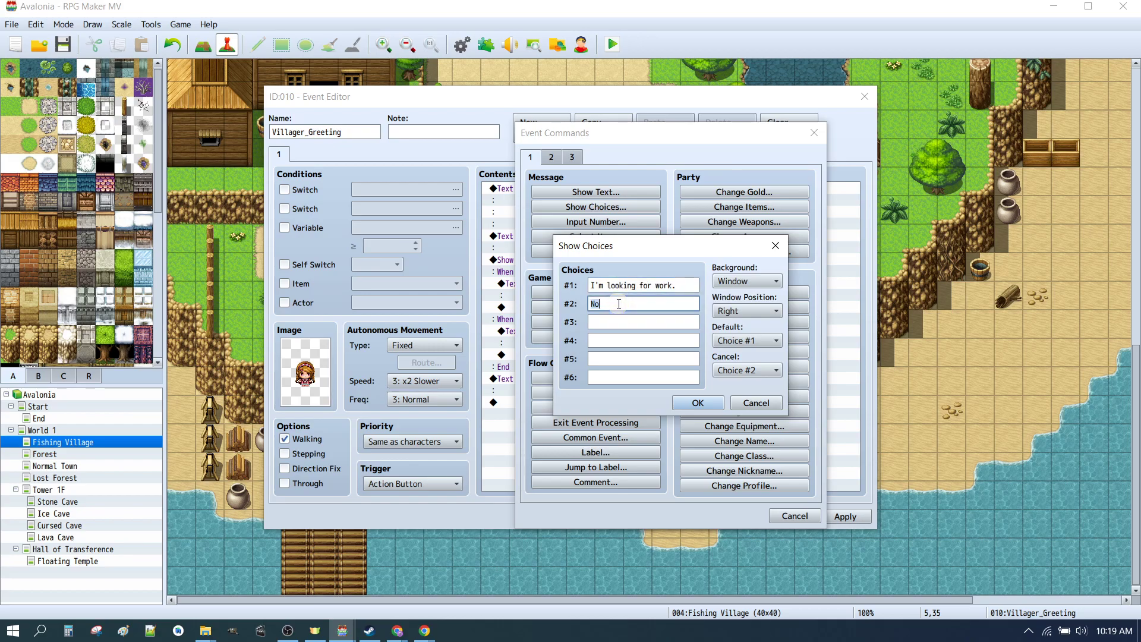
text(m loo)
text(king f)
text(or a place to stay the night)
text(.)
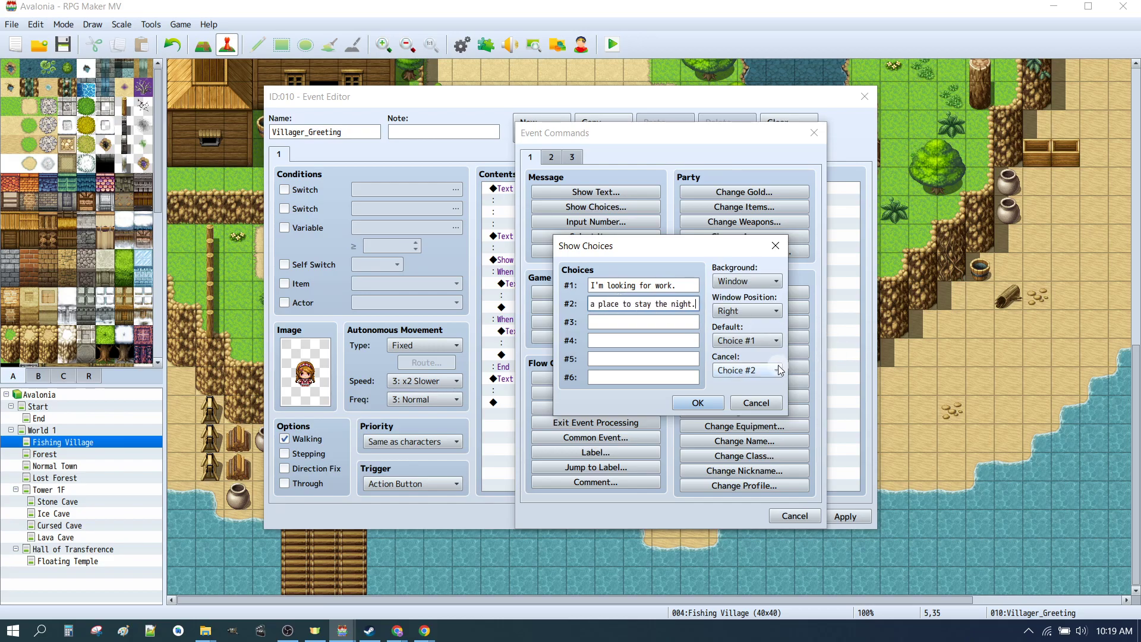
click(732, 370)
click(722, 402)
click(692, 402)
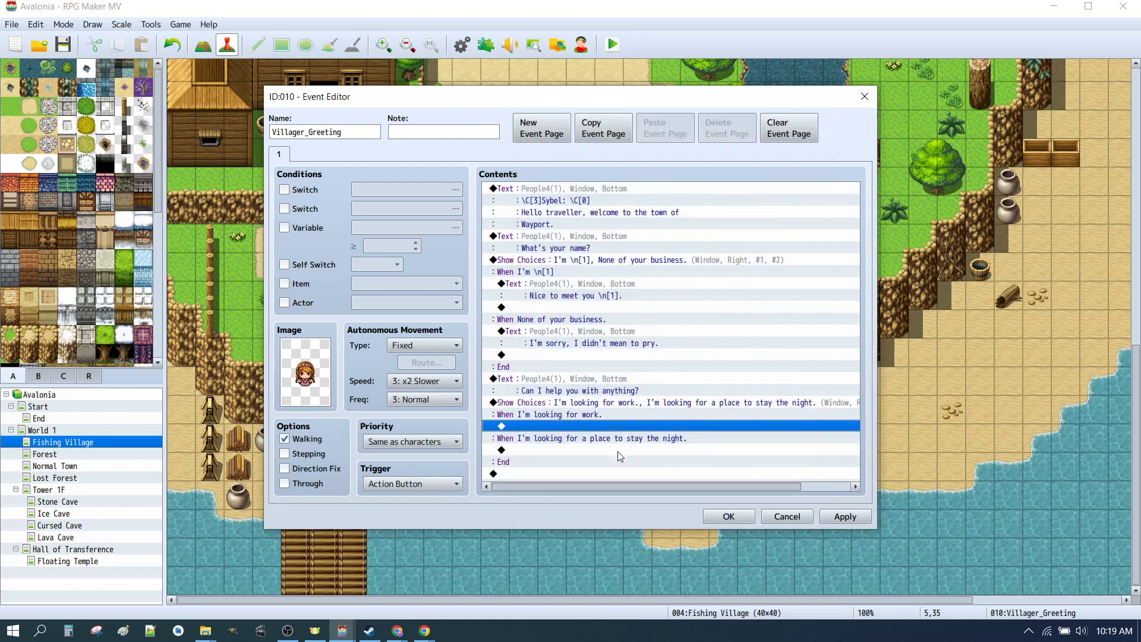
click(555, 426)
double_click(594, 426)
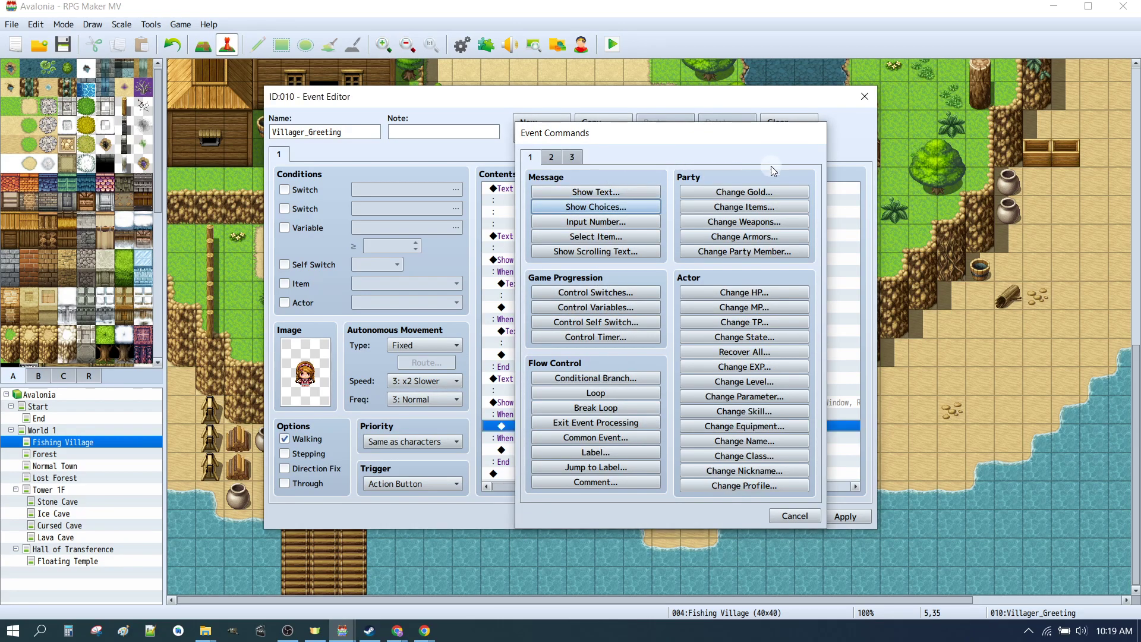
key(Escape)
- Copy the 'Can I help you with anything?' message into the 'I'm looking for work.' branch
click(584, 381)
key(ctrl+c)
click(585, 426)
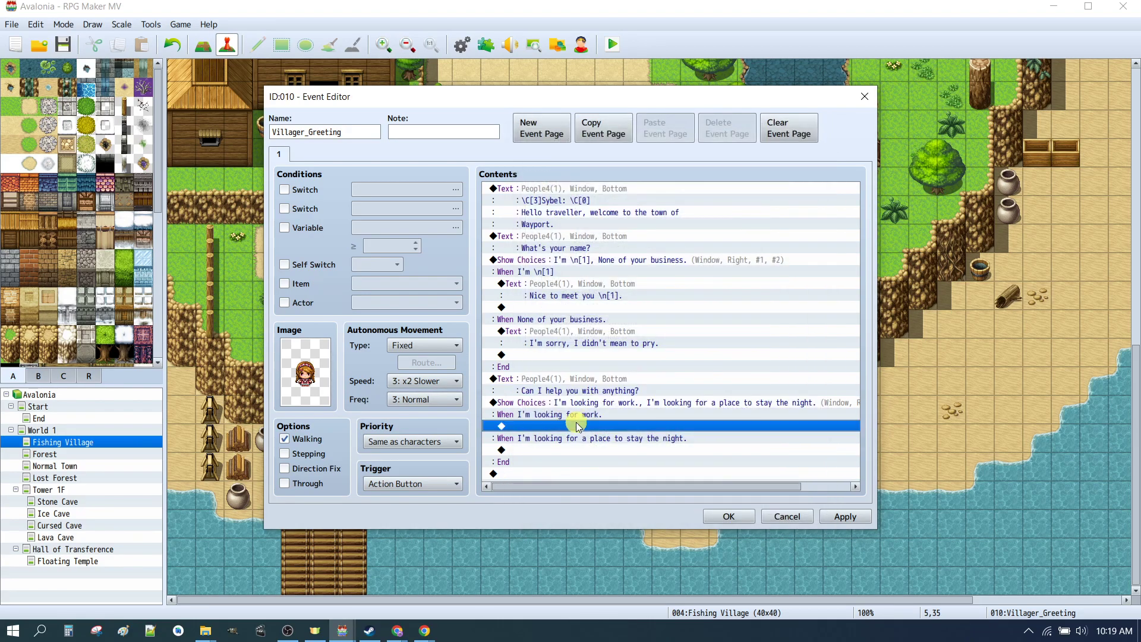
key(ctrl+v)
- Rewrite the message in the 'I'm looking for work.' branch as 'There is a noticeboard just over there where people post jobs.' on two lines
click(585, 427)
double_click(585, 428)
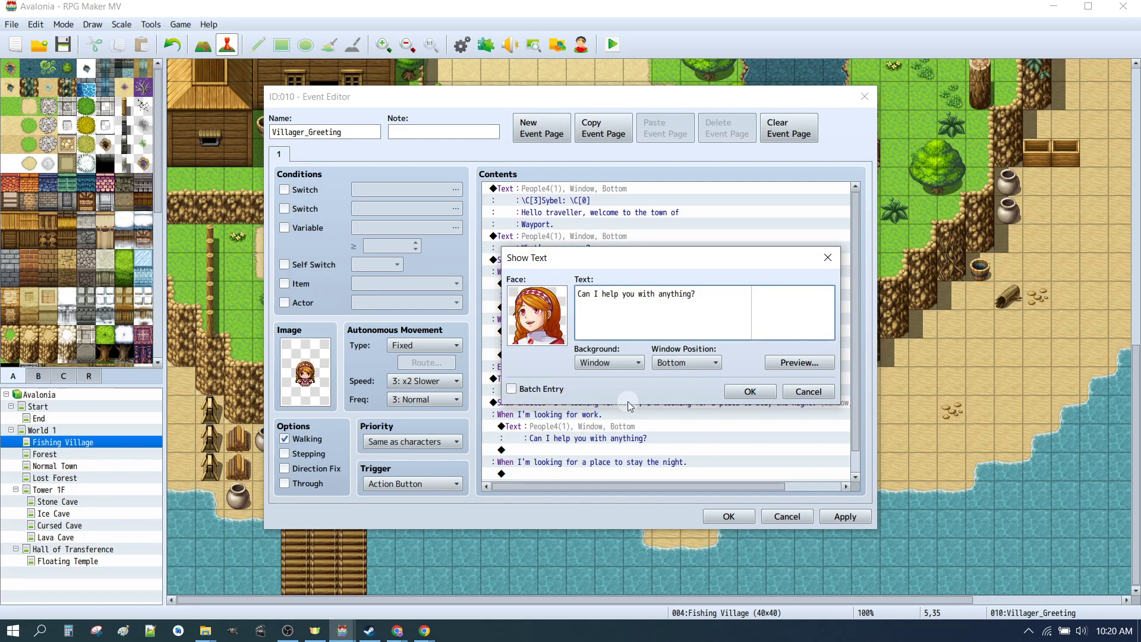
text(There is a noticeboard just of)
key(BackSpace)
text(ver ther)
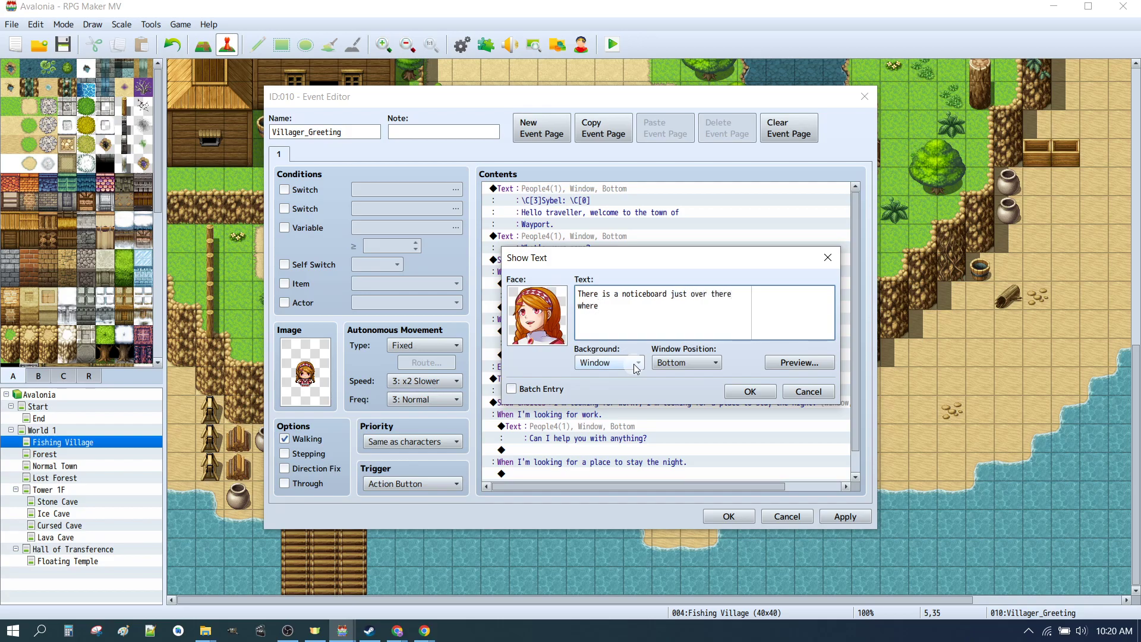
text(e where people post jo)
click(749, 391)
- Duplicate the noticeboard message into the 'I'm looking for a place to stay the night.' branch
scroll(690, 412, down, 1)
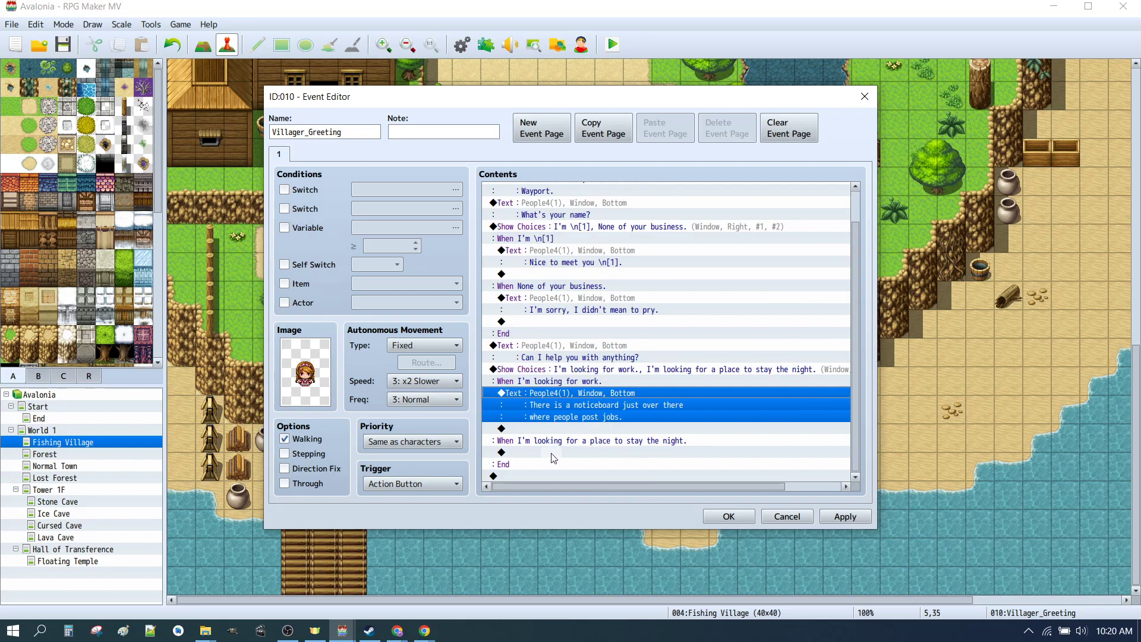
click(572, 442)
click(575, 452)
key(ctrl+v)
- Rewrite the duplicated message as 'My grandma runs the inn up there. It's a great place to stay and my granddad is an excellent cook.'
double_click(575, 452)
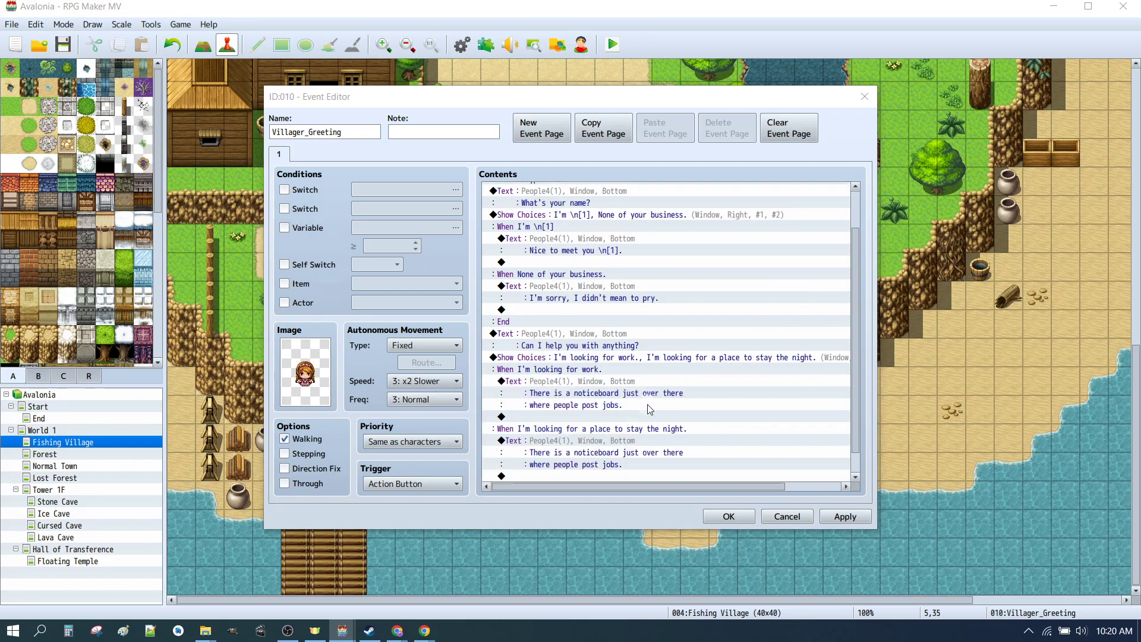
text(My grand)
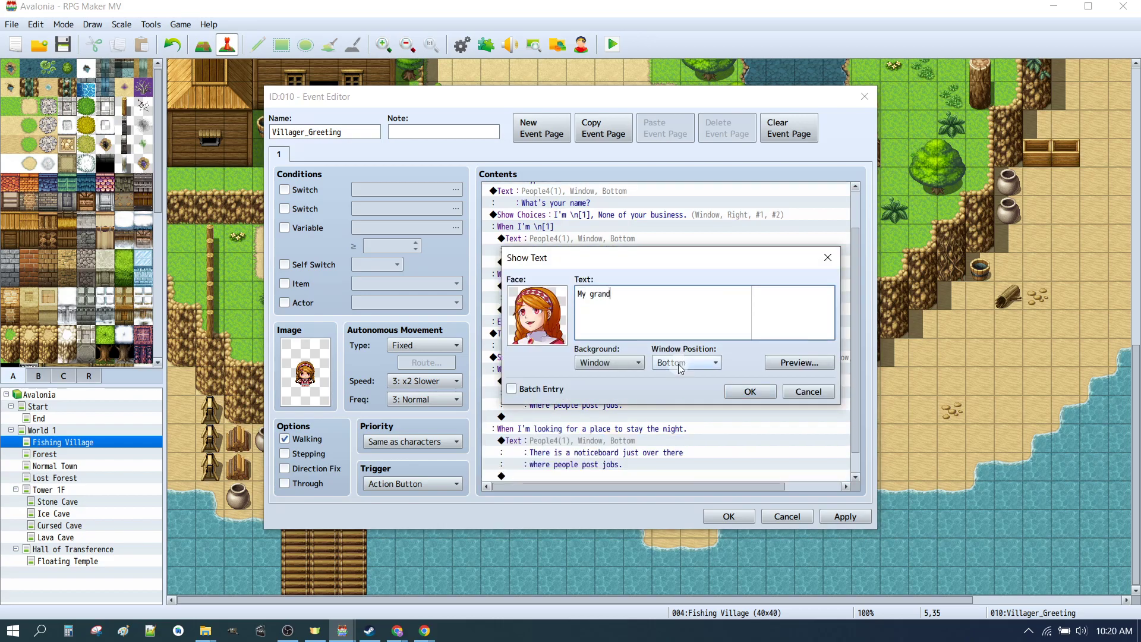
text(ma runs the inn up there. It's a)
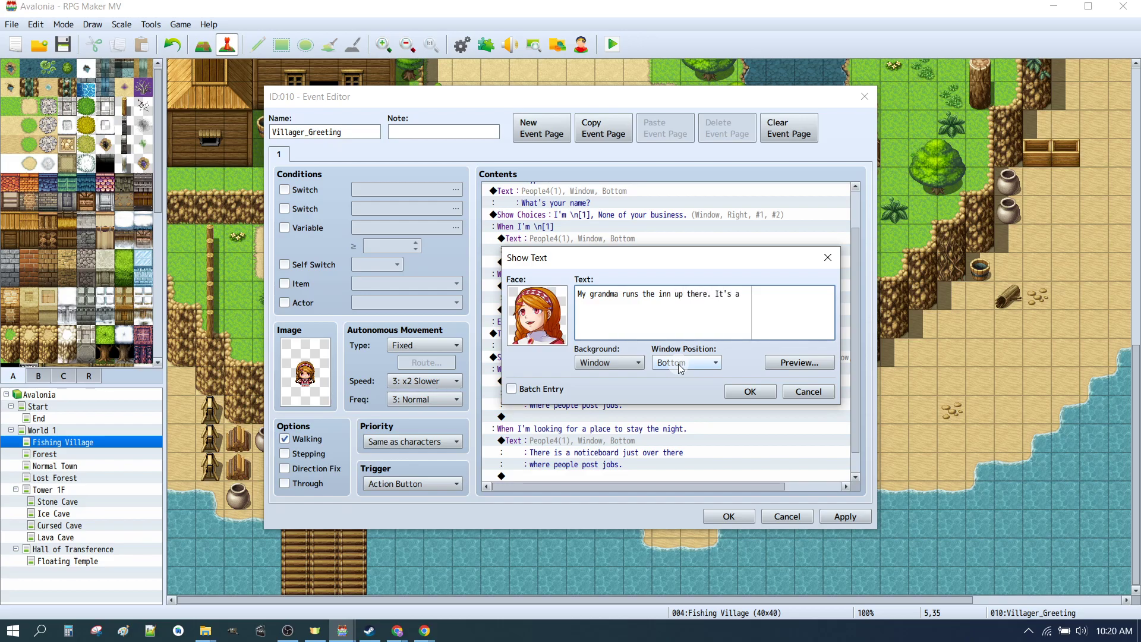
text( great pla)
text(ce to stay )
text(and my grandd)
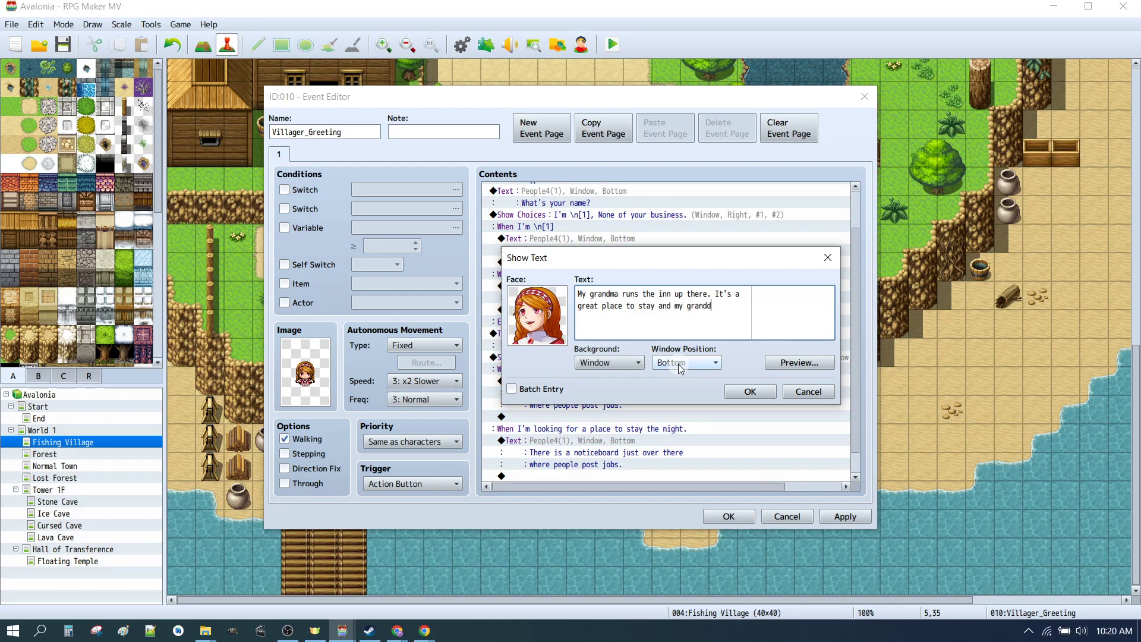
text(ad)
key(BackSpace)
click(749, 392)
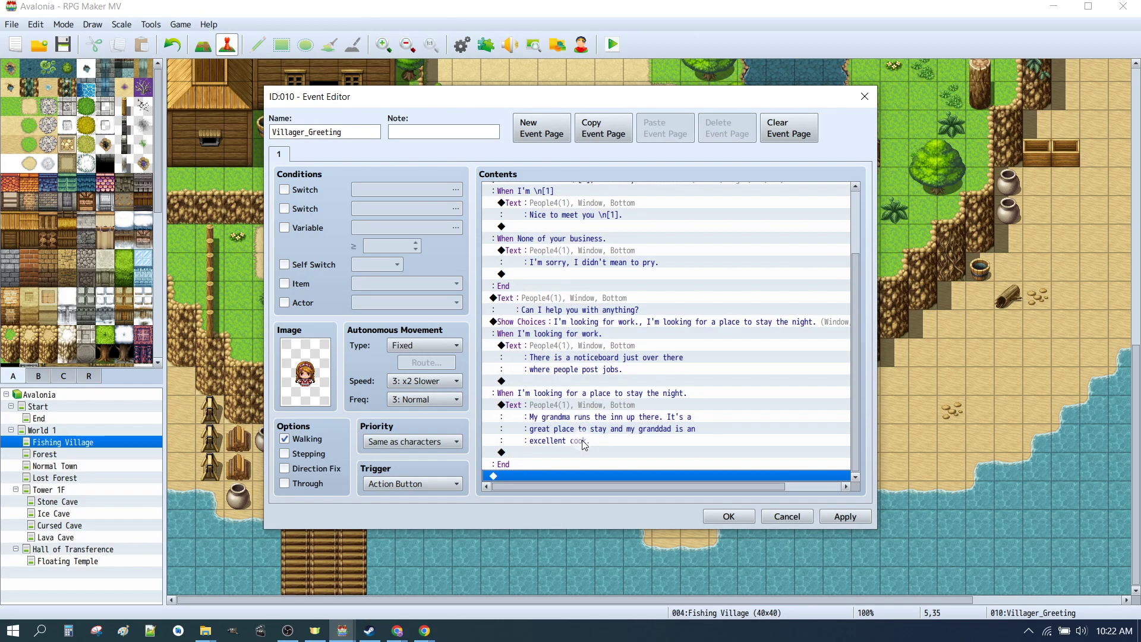
- Add a Show Choices command at the end of the event with 'Thanks, I'll take a look.' as its only choice
key(Return)
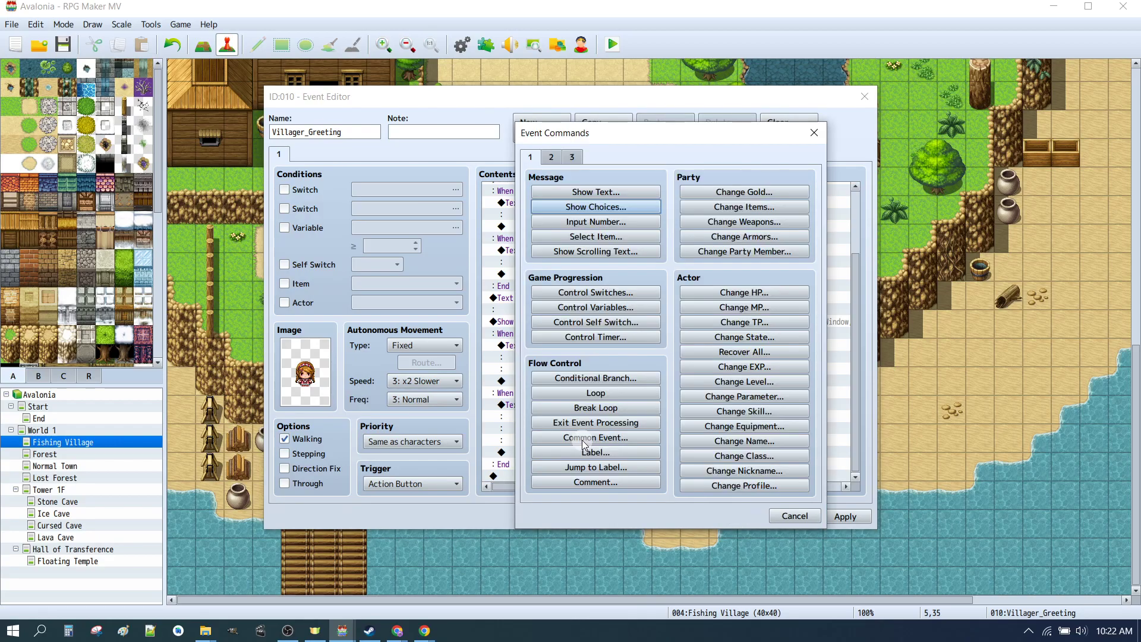
click(597, 208)
text(Thanks, I'll take a look.)
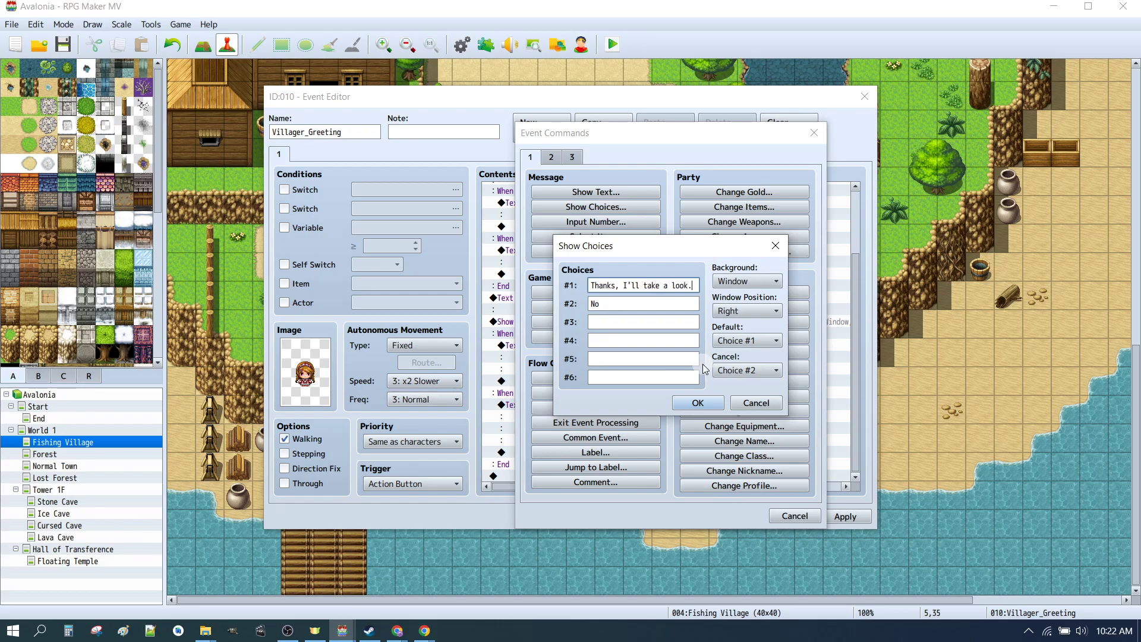
double_click(636, 304)
key(BackSpace)
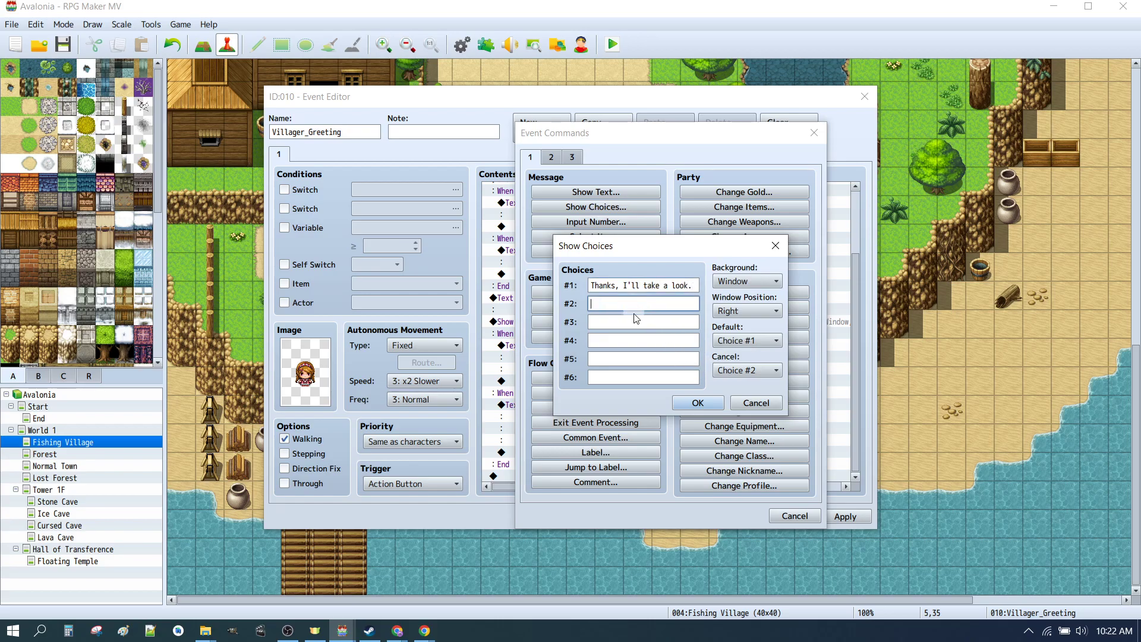
- Set the cancel behaviour of the 'Thanks, I'll take a look.' choice to Choice #1 and insert the command
click(747, 370)
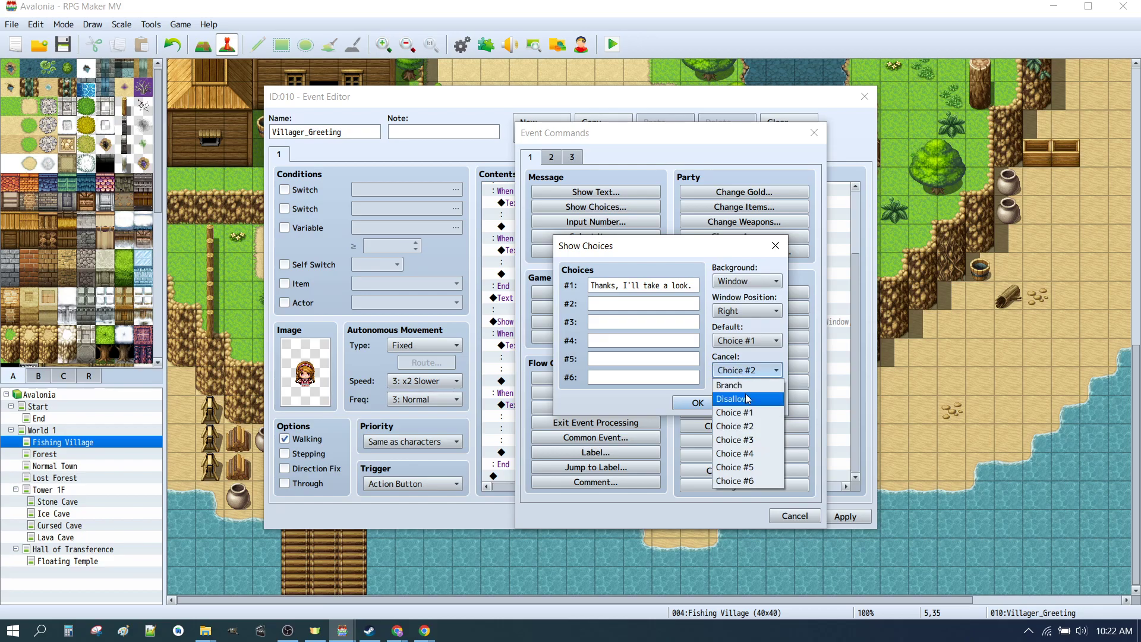
click(740, 399)
click(747, 370)
click(740, 414)
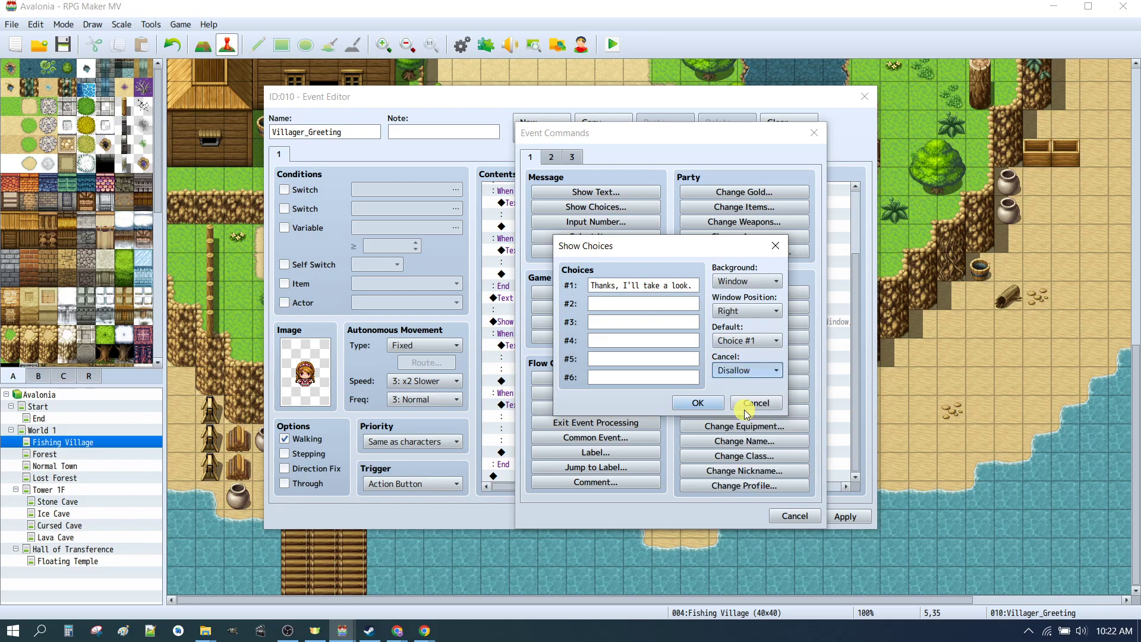
click(697, 403)
click(569, 455)
click(738, 451)
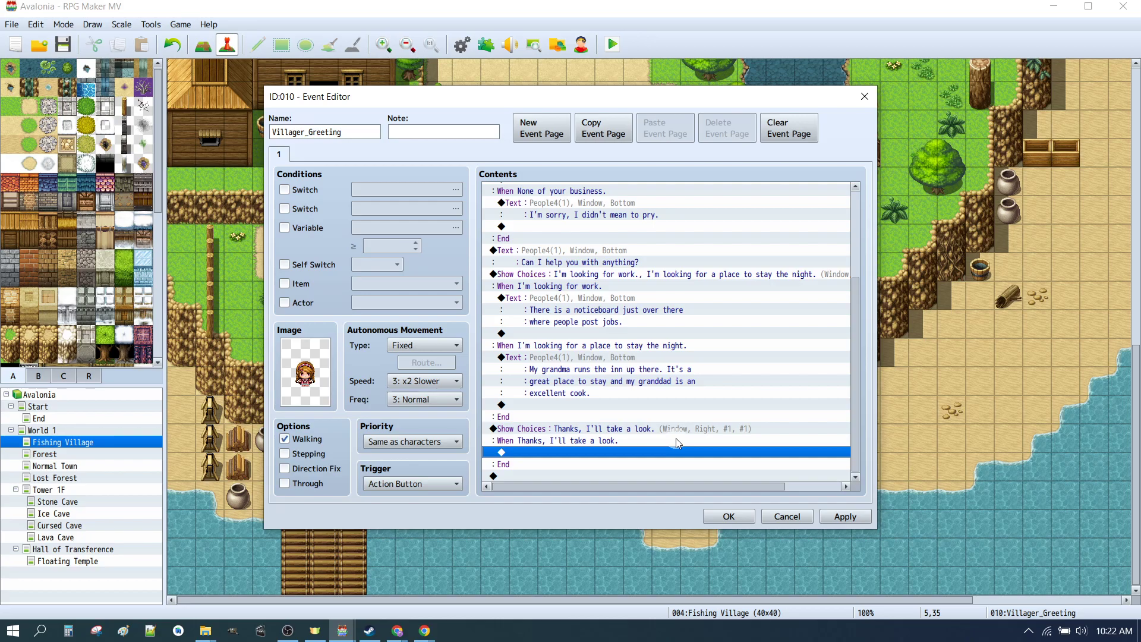
- Review the opening greeting message and the 'What's your name?' message at the start of the event
scroll(676, 437, up, 4)
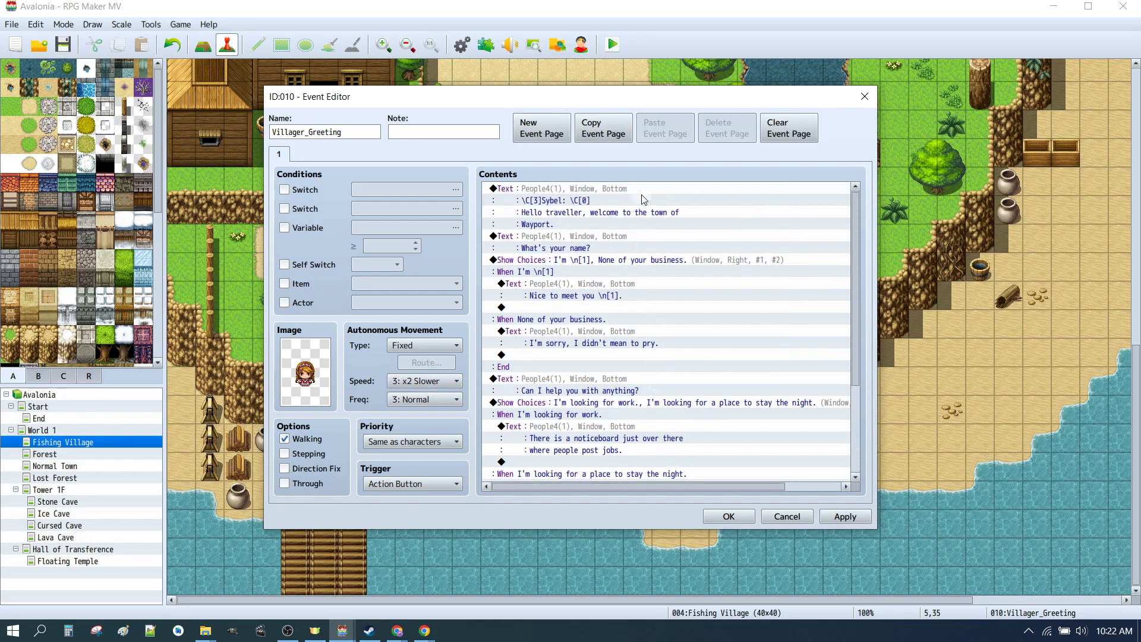
click(593, 190)
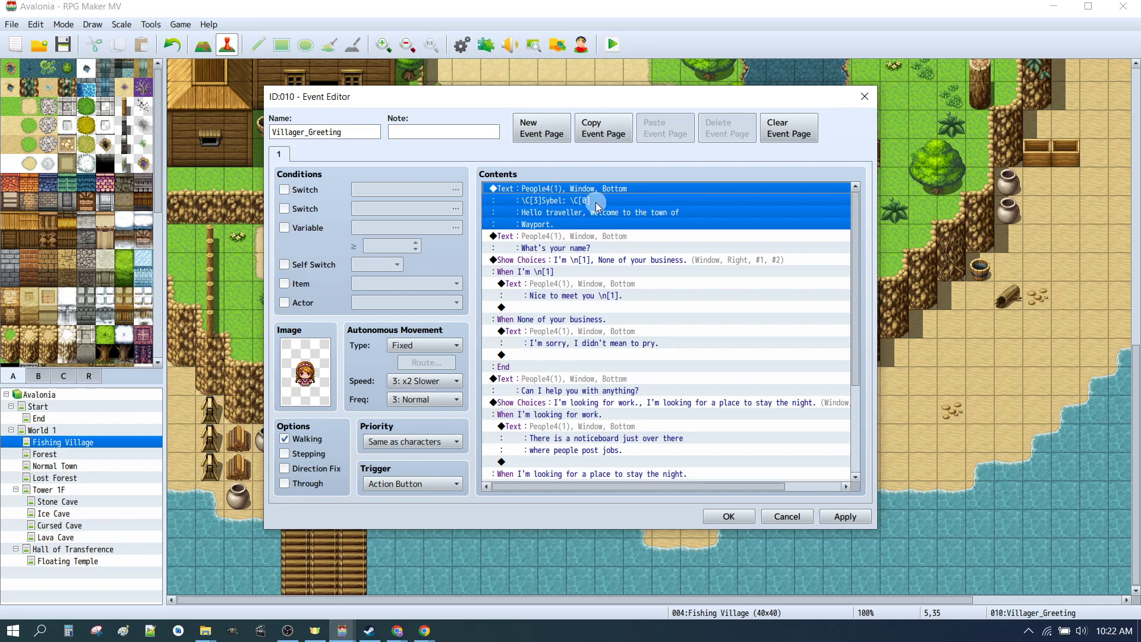
double_click(626, 210)
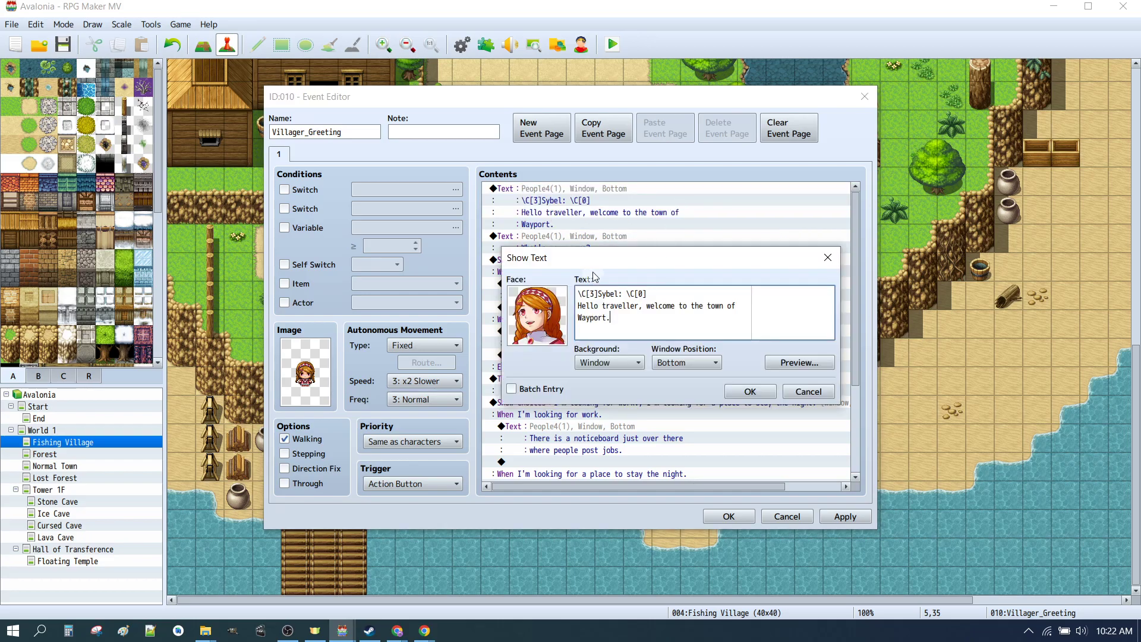
click(749, 391)
click(534, 247)
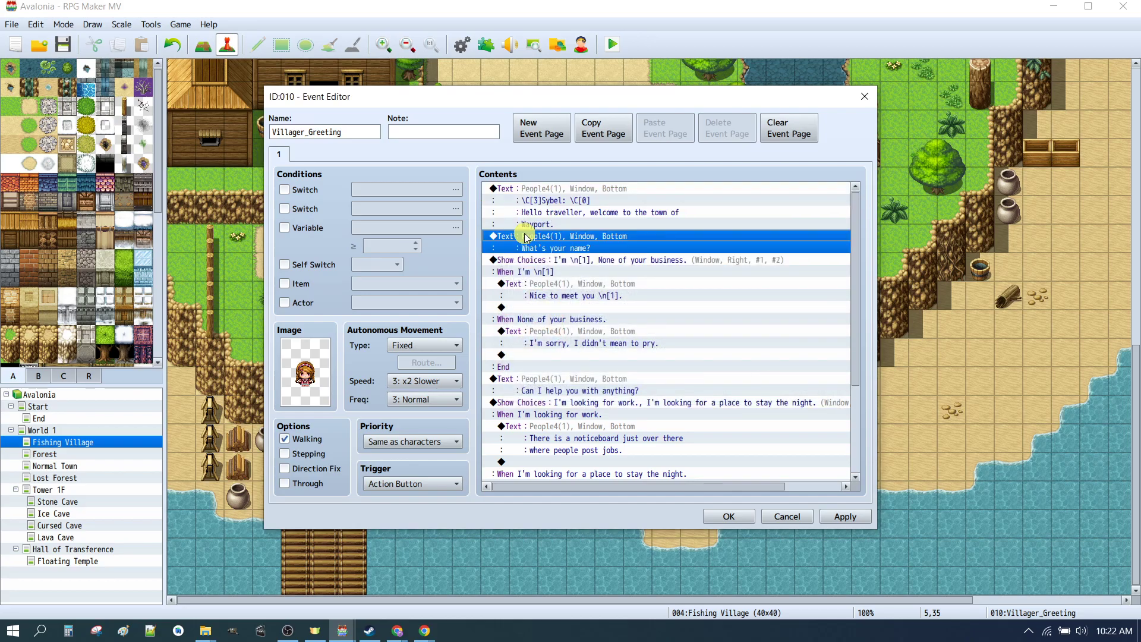
double_click(623, 236)
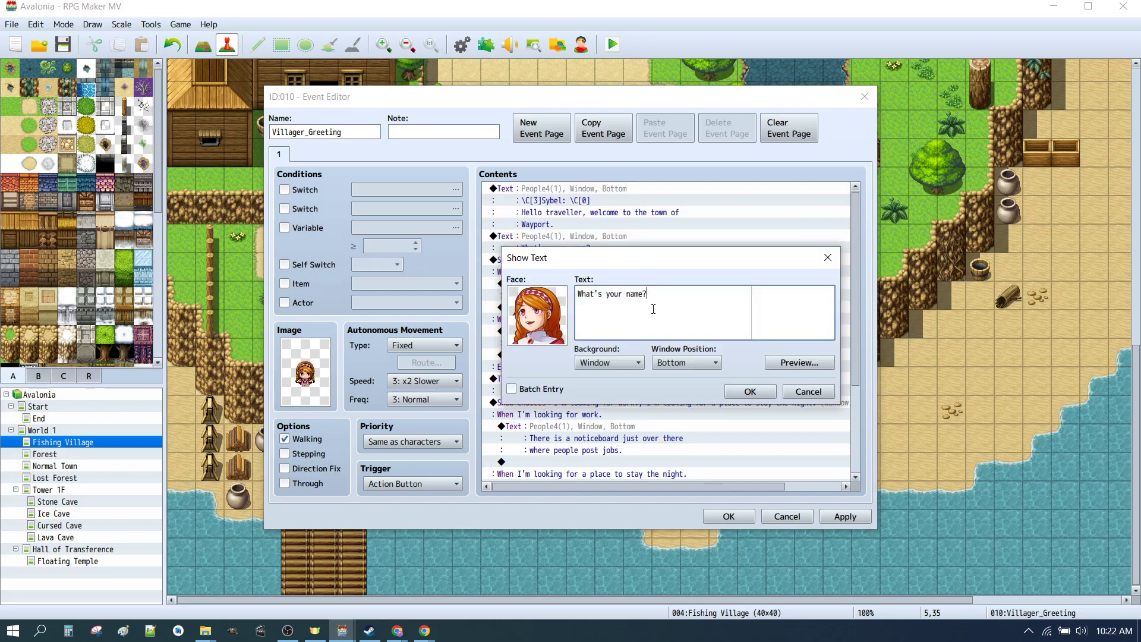
click(750, 391)
- Examine the name question's choices and the villager's reply in each of the two branches
click(556, 262)
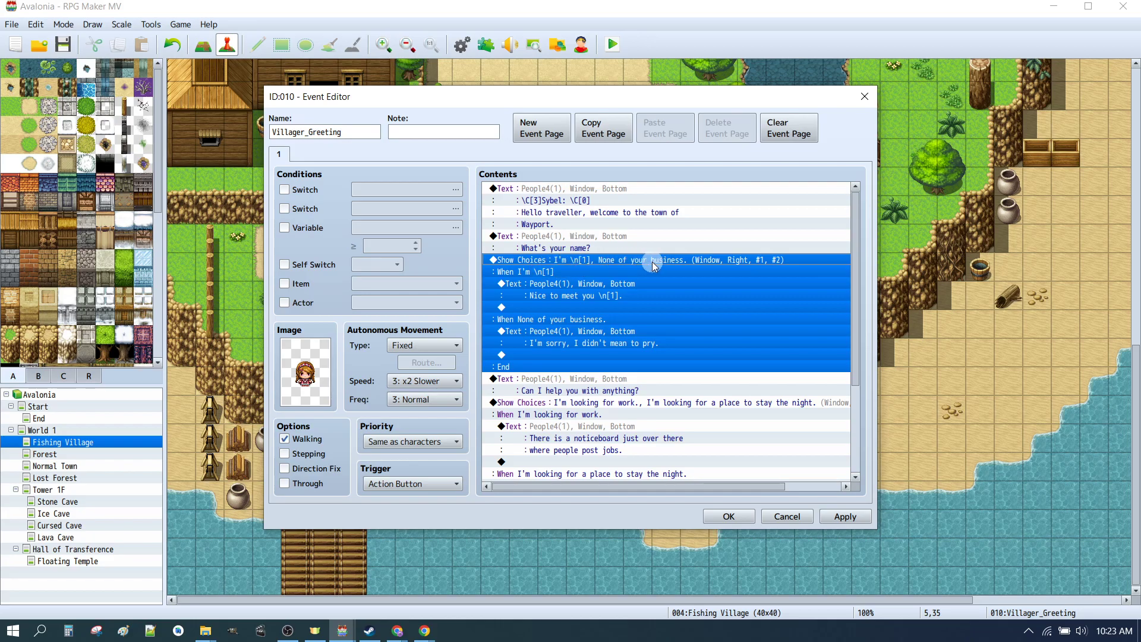
click(545, 273)
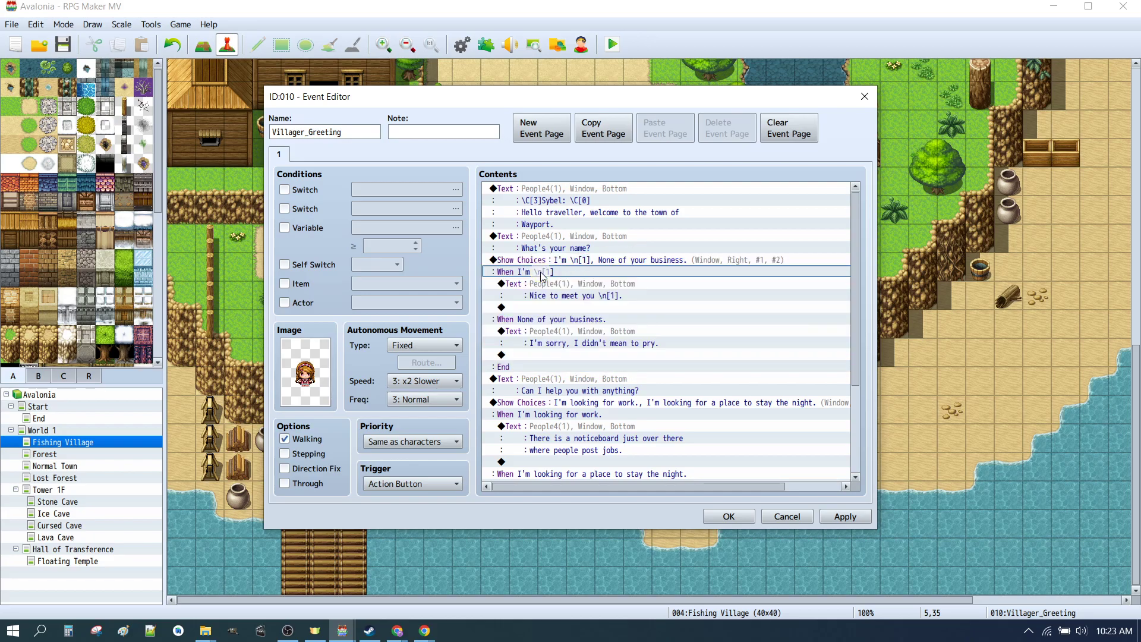
click(533, 319)
click(526, 272)
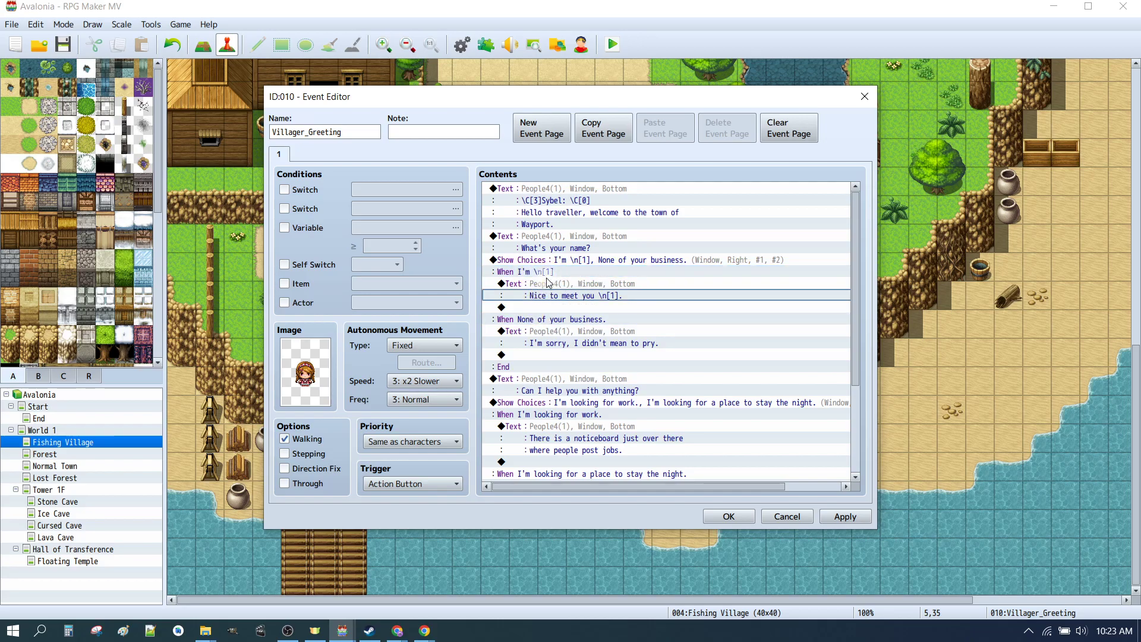
click(549, 283)
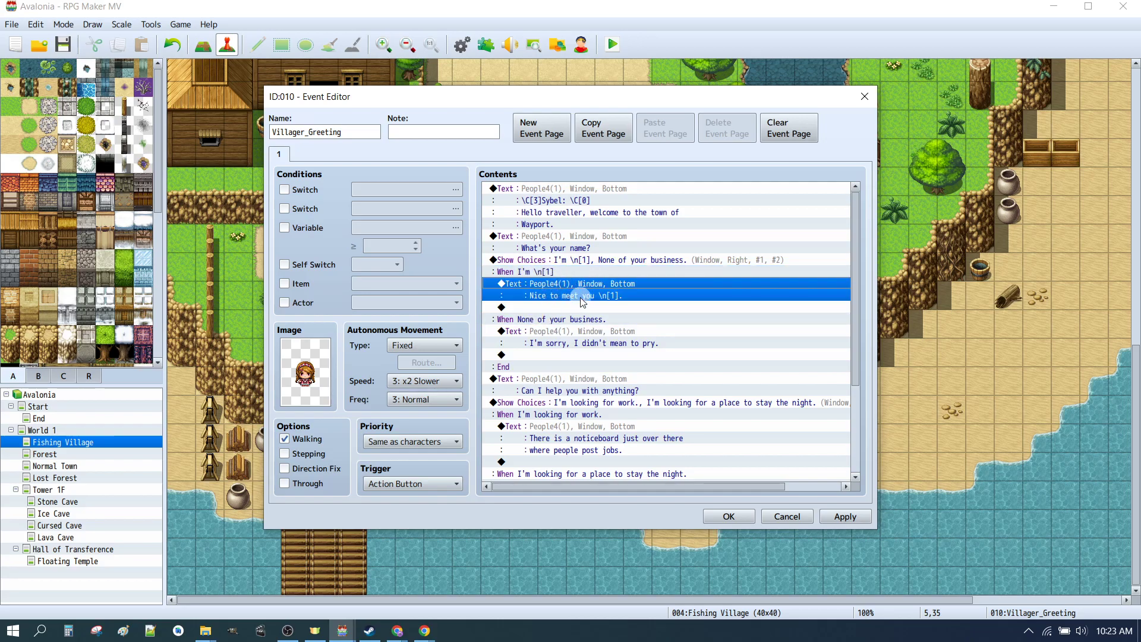
click(544, 319)
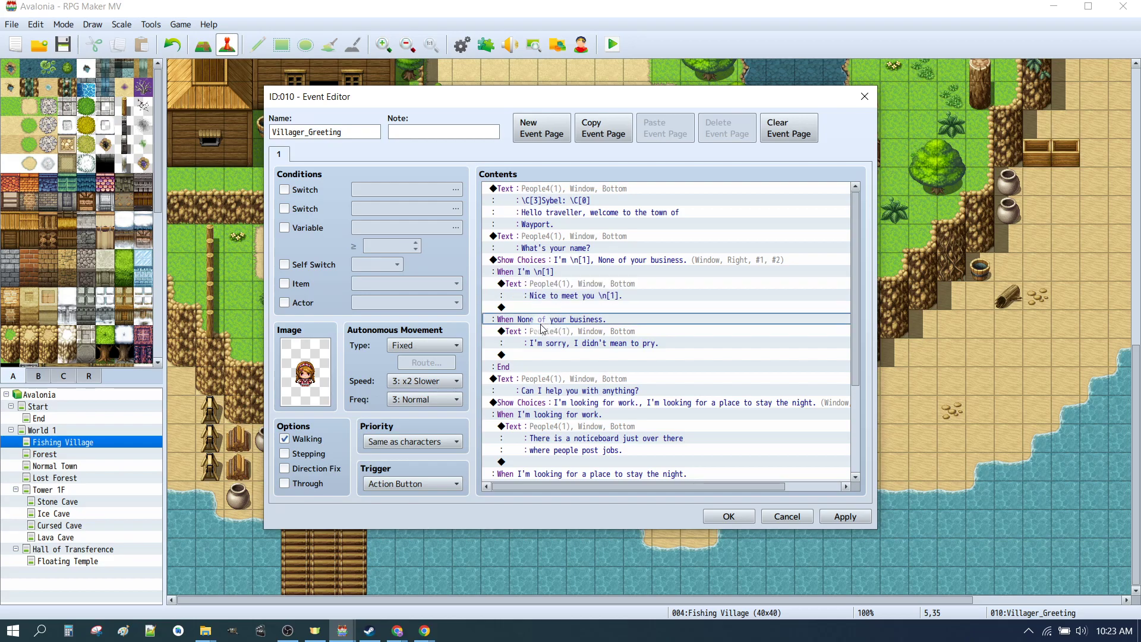
click(539, 336)
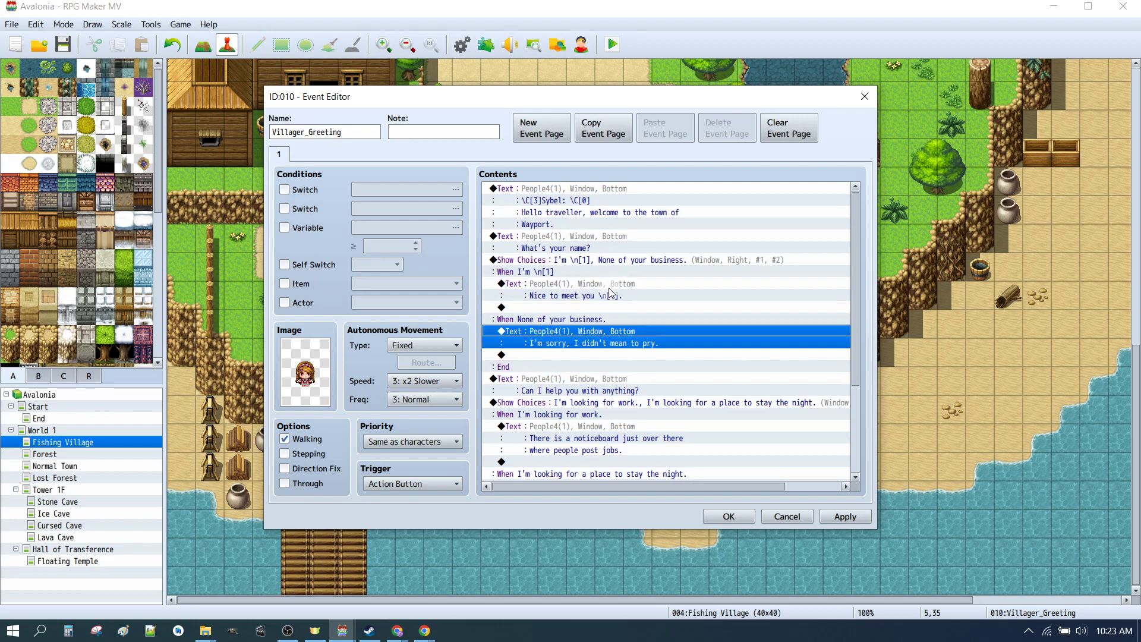
click(518, 366)
click(554, 262)
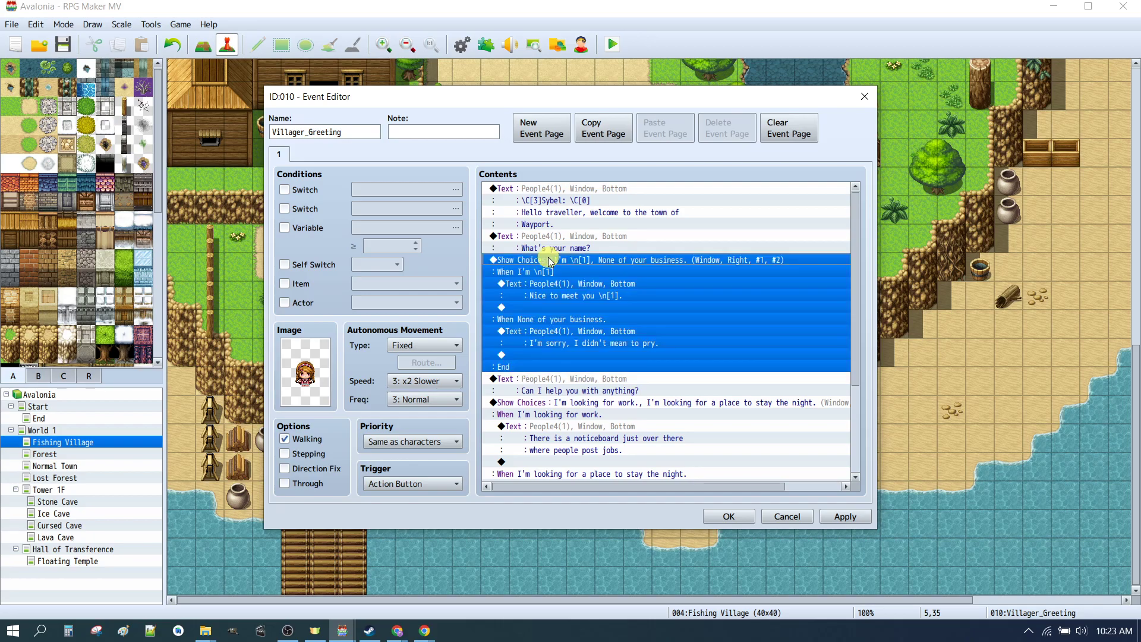
- Examine the offer of help, the replies in its work and lodging branches, and the closing 'Thanks, I'll take a look.' choice
click(528, 379)
scroll(539, 361, down, 2)
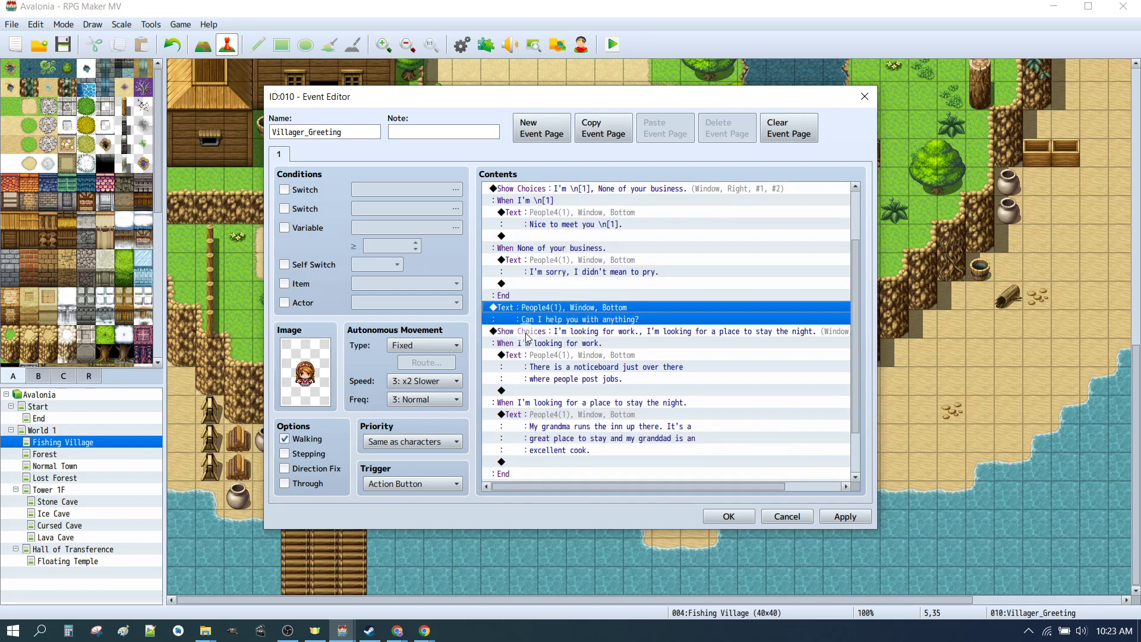
click(526, 338)
scroll(588, 338, down, 3)
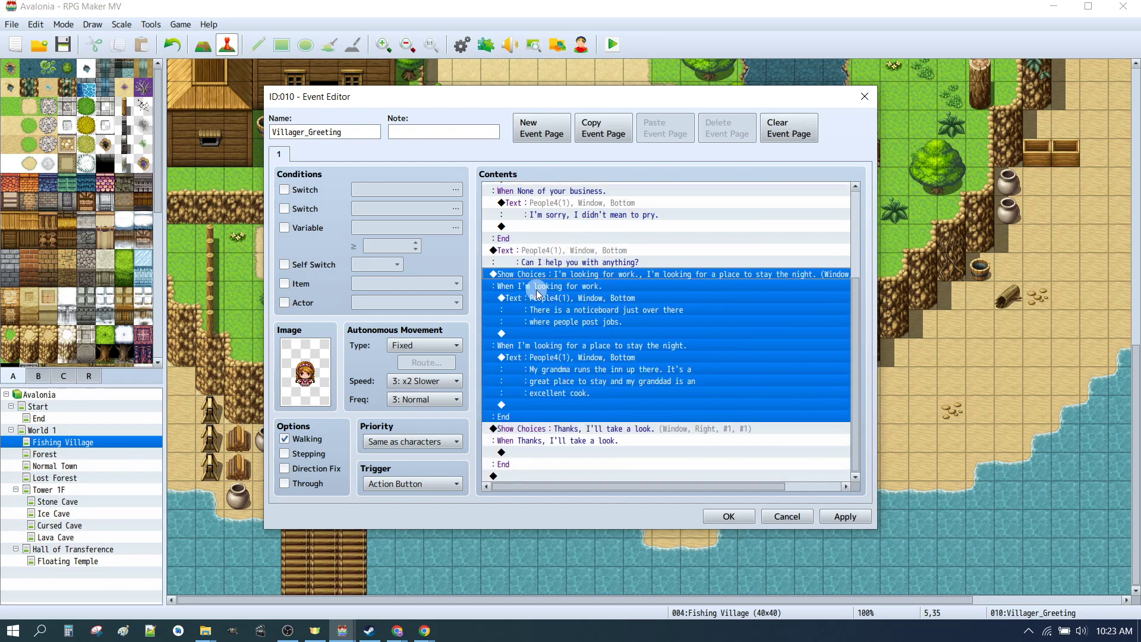
click(554, 286)
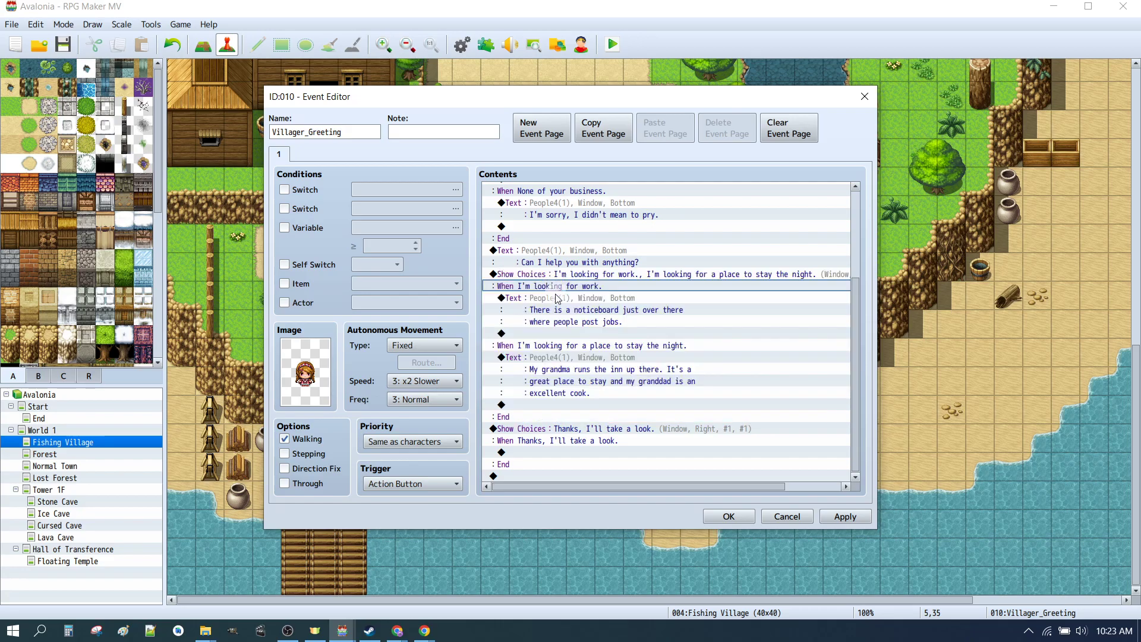
click(557, 297)
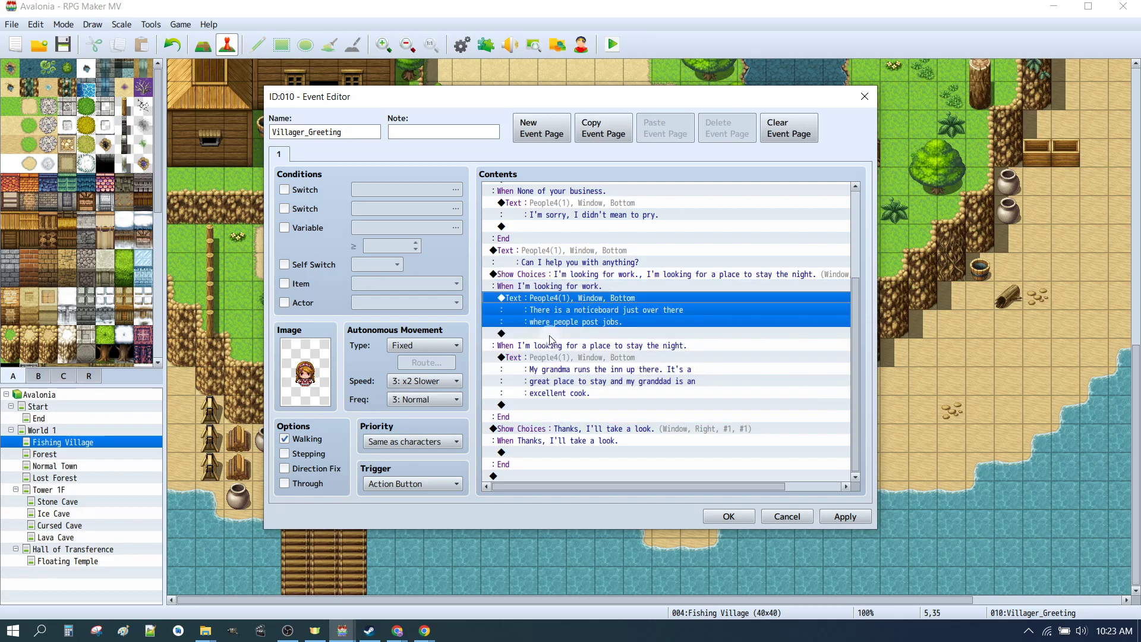
click(544, 286)
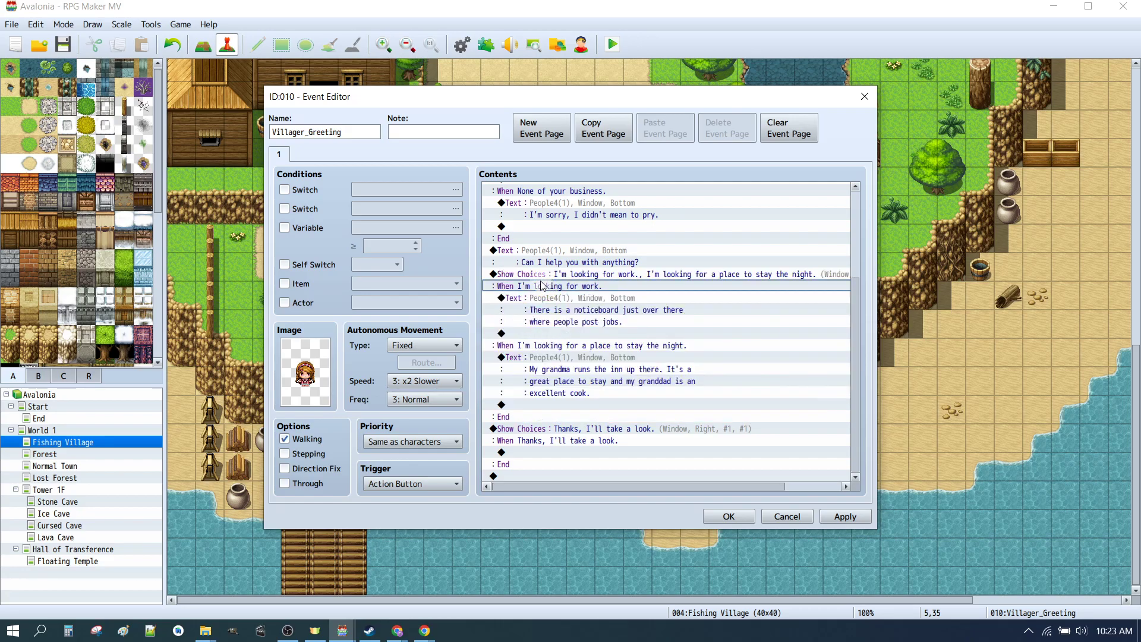
click(536, 278)
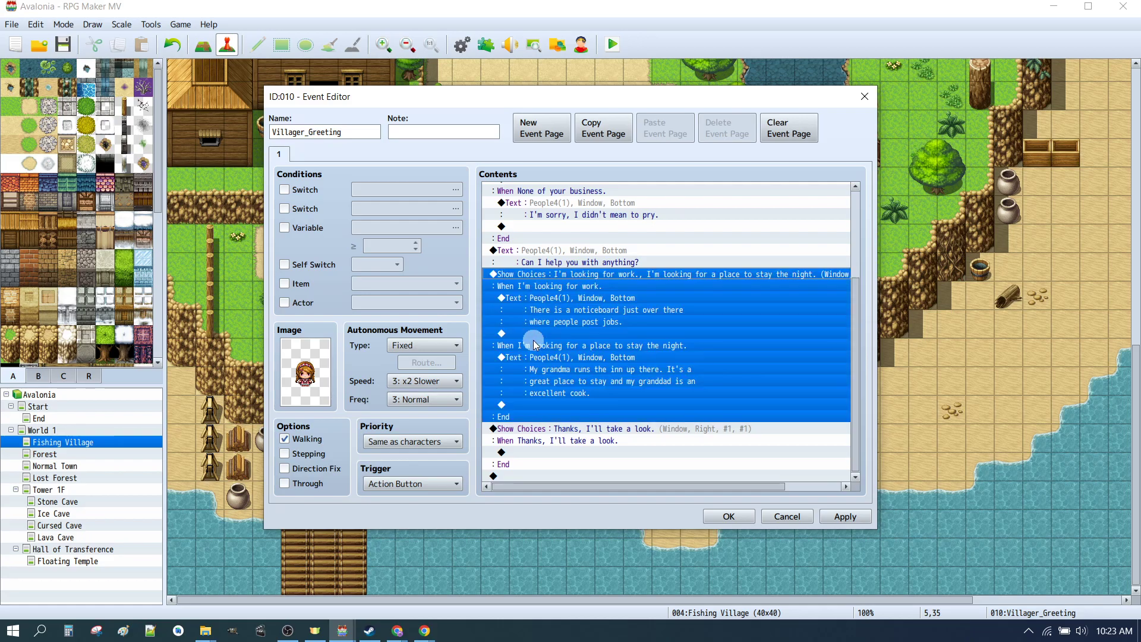
click(533, 341)
click(528, 356)
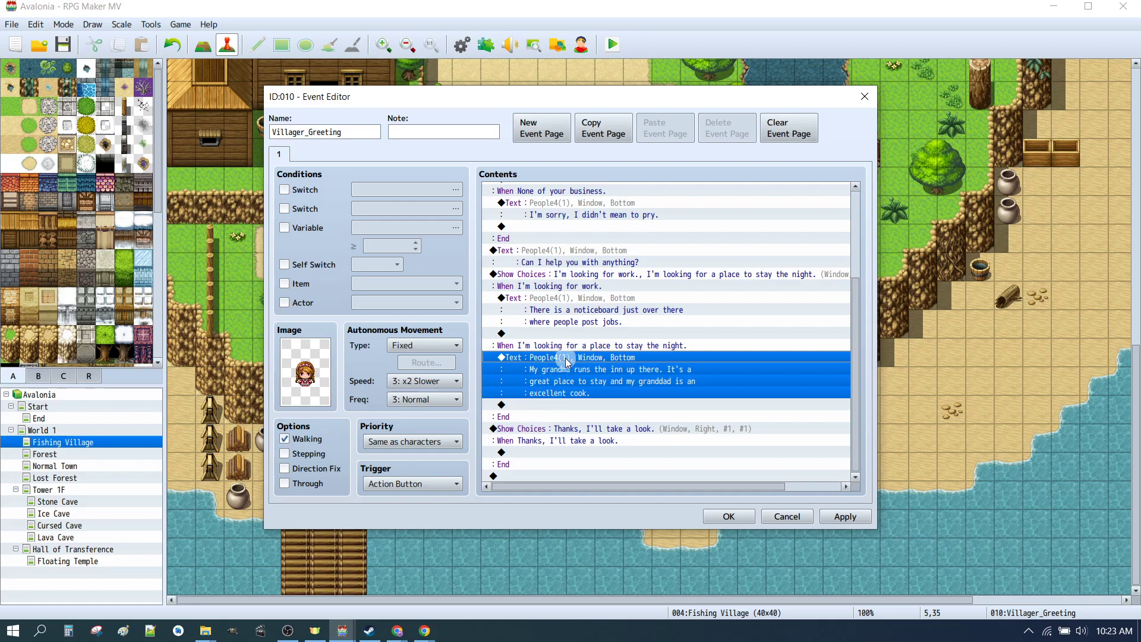
click(581, 348)
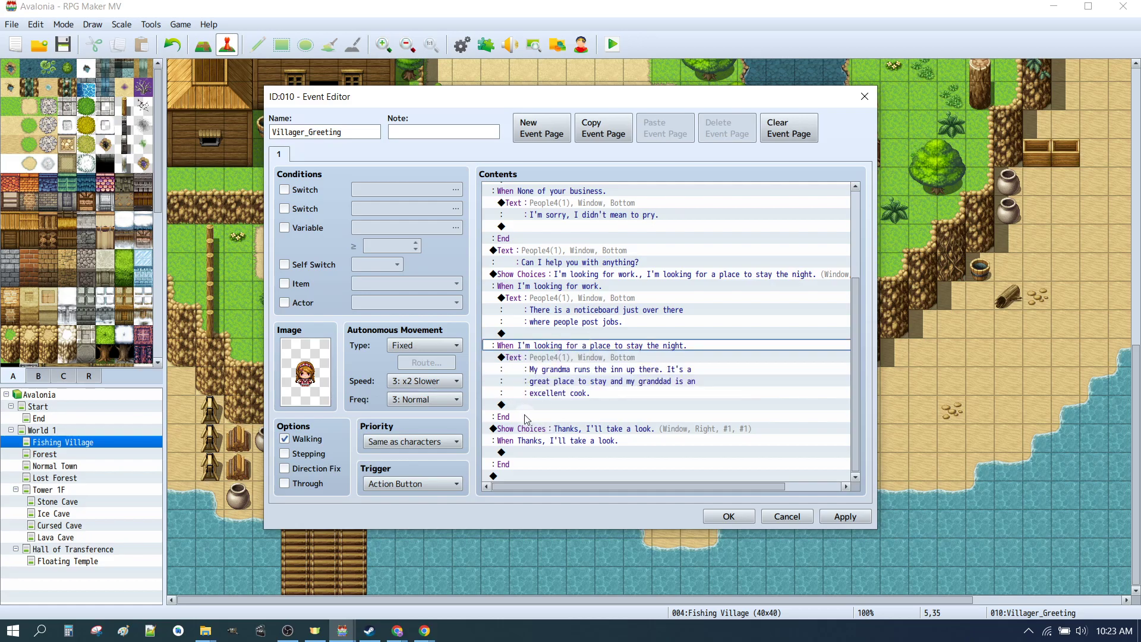
click(515, 430)
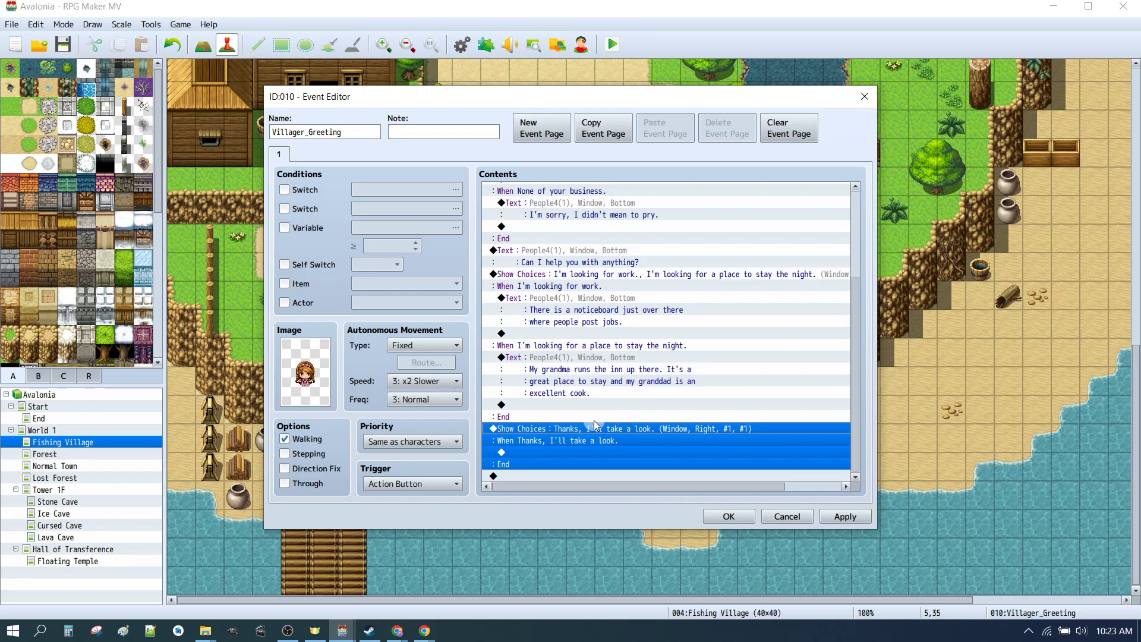
- Confirm the villager event and set the player's starting position on the wooden dock just below the villager
click(722, 512)
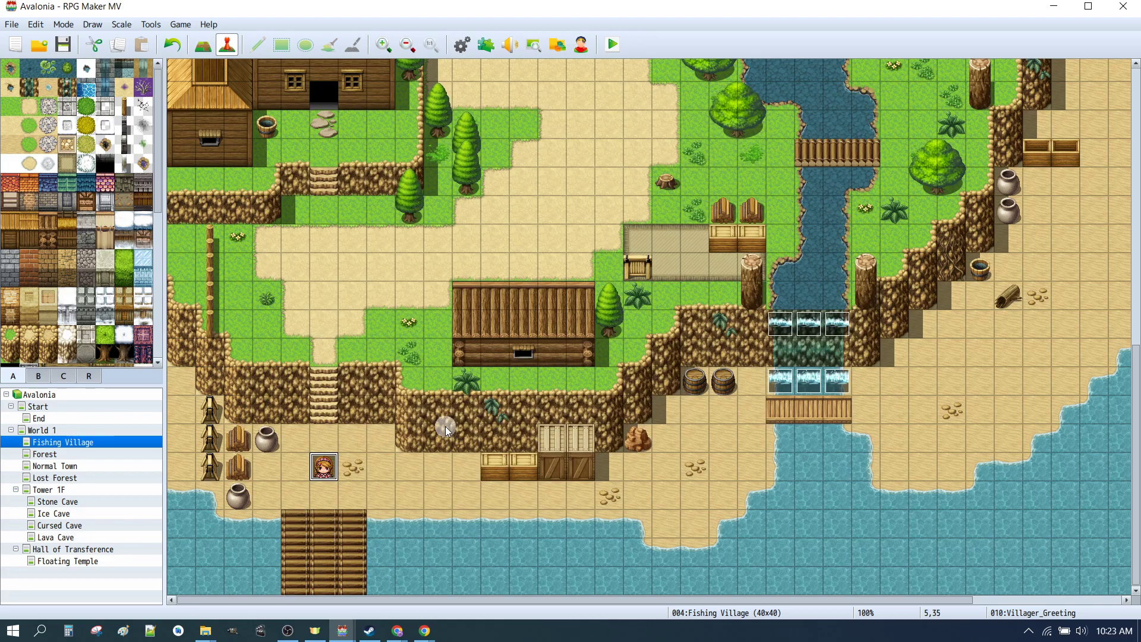
right_click(332, 544)
mouse_move(390, 632)
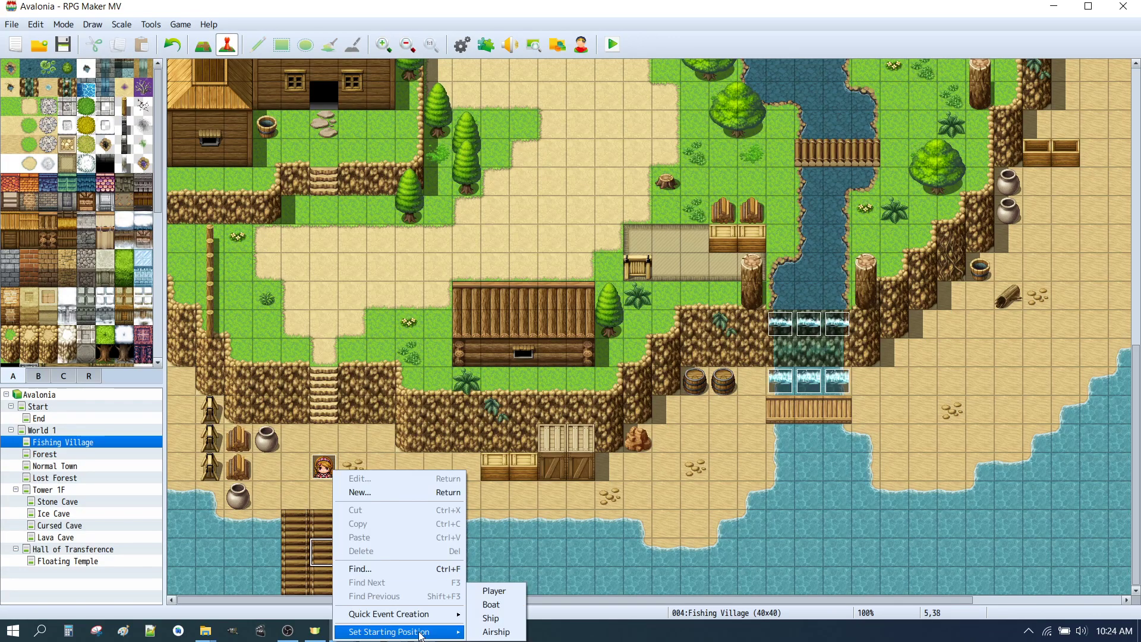
click(494, 590)
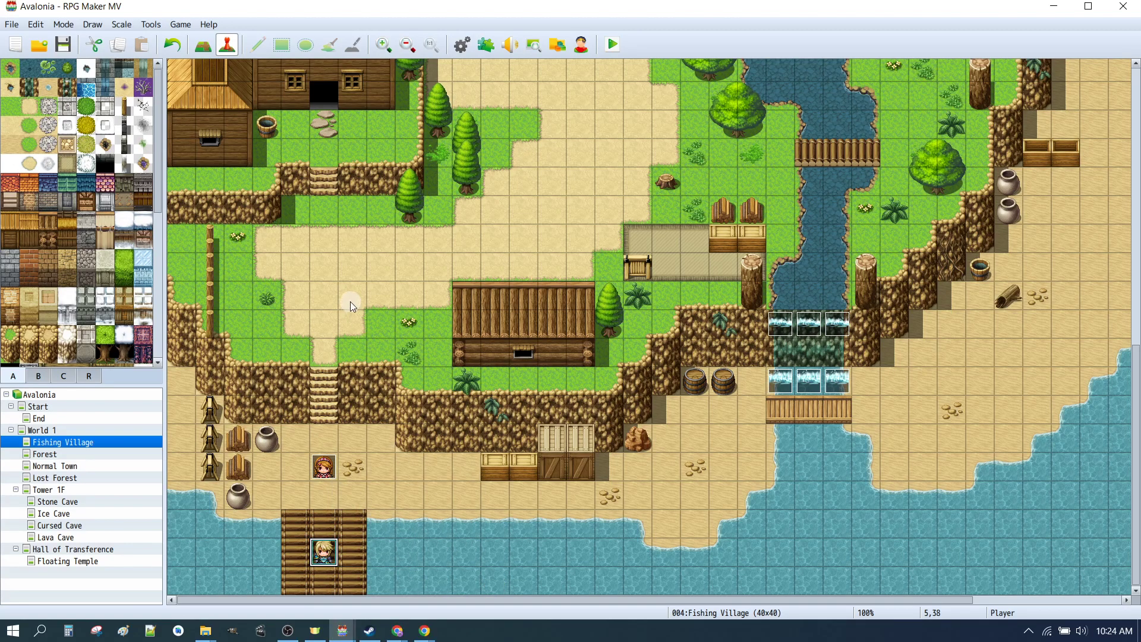
- Start a playtest of the game and walk the hero up to the villager to talk to her
click(611, 44)
click(520, 335)
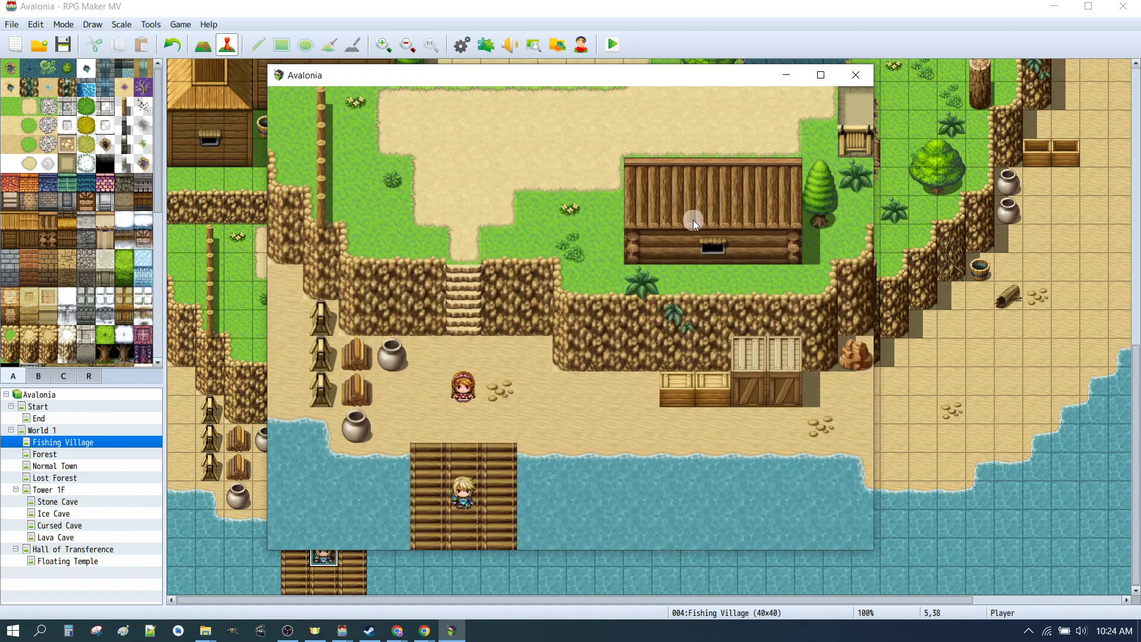
click(465, 399)
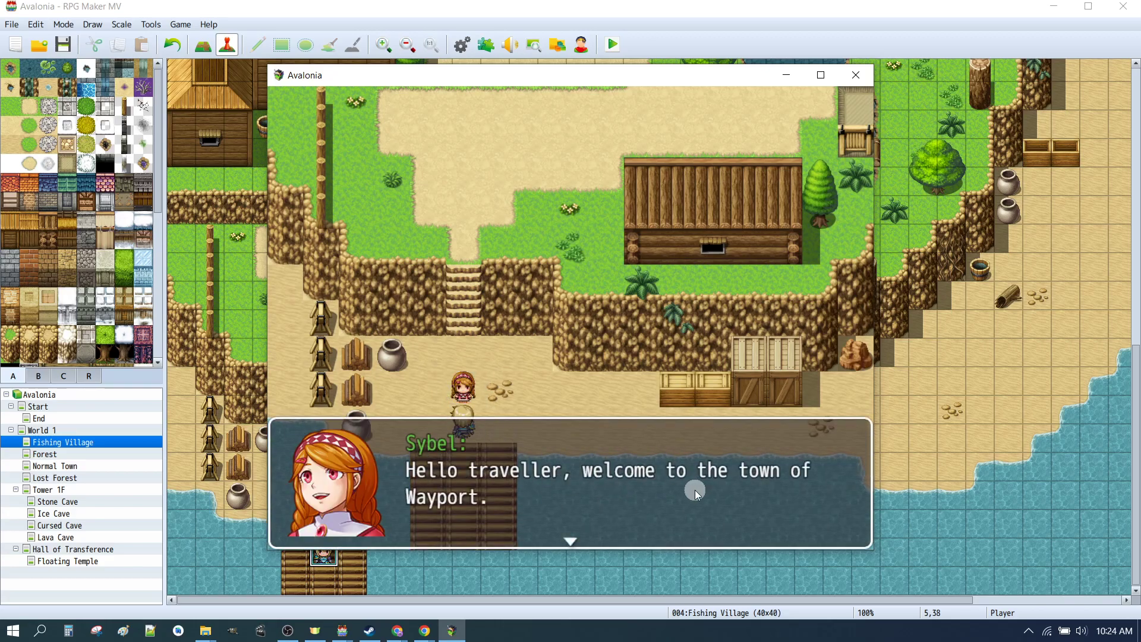
- Continue past the greeting, answer the name question with 'I'm OurHero' and advance to the villager's offer of help
click(666, 481)
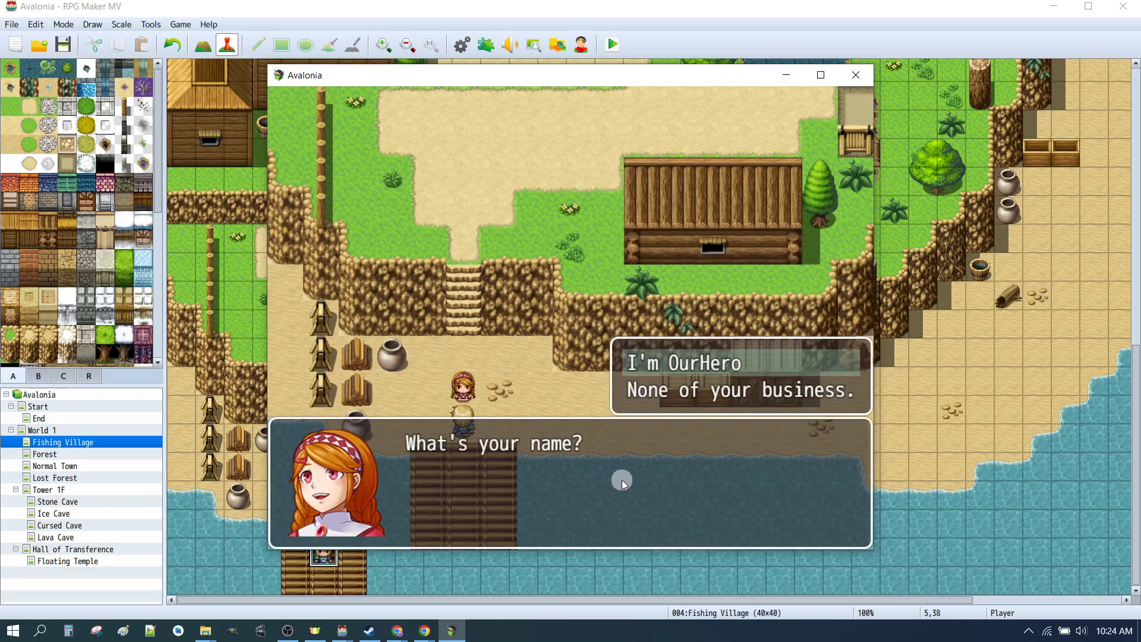
click(709, 366)
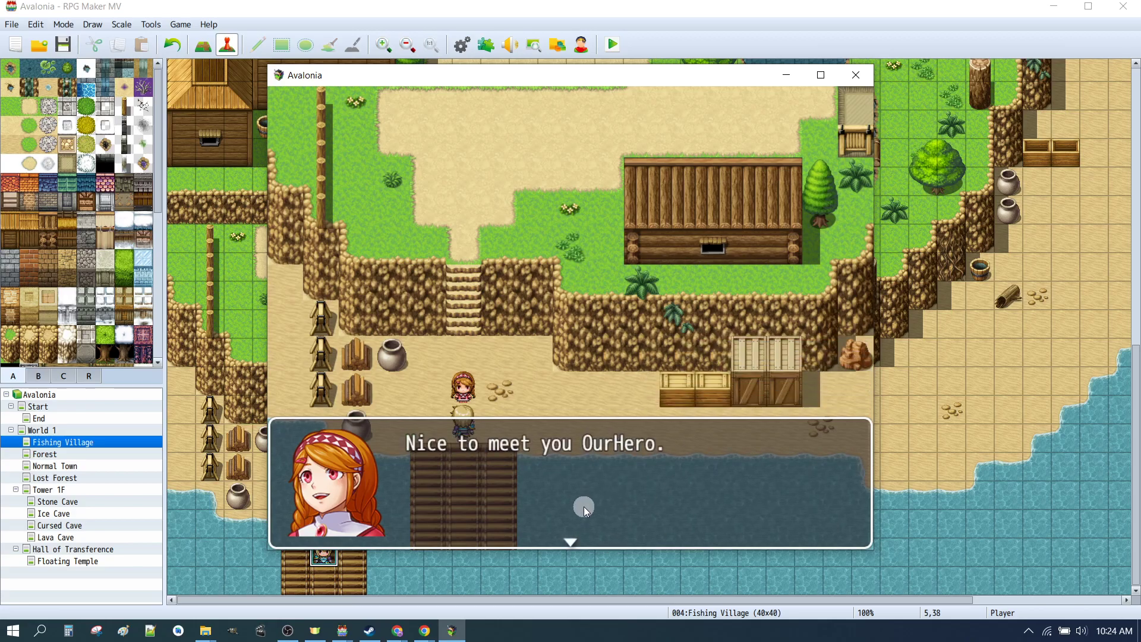
click(597, 451)
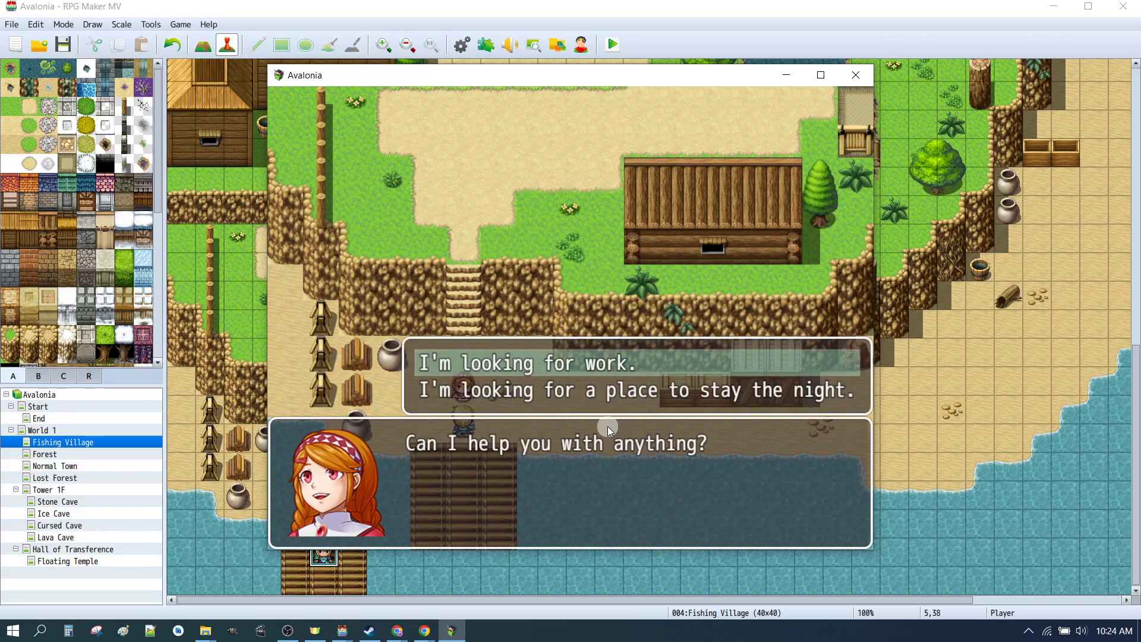
- Answer the villager's offer with 'I'm looking for work.' and finish the conversation with 'Thanks, I'll take a look.'
click(583, 365)
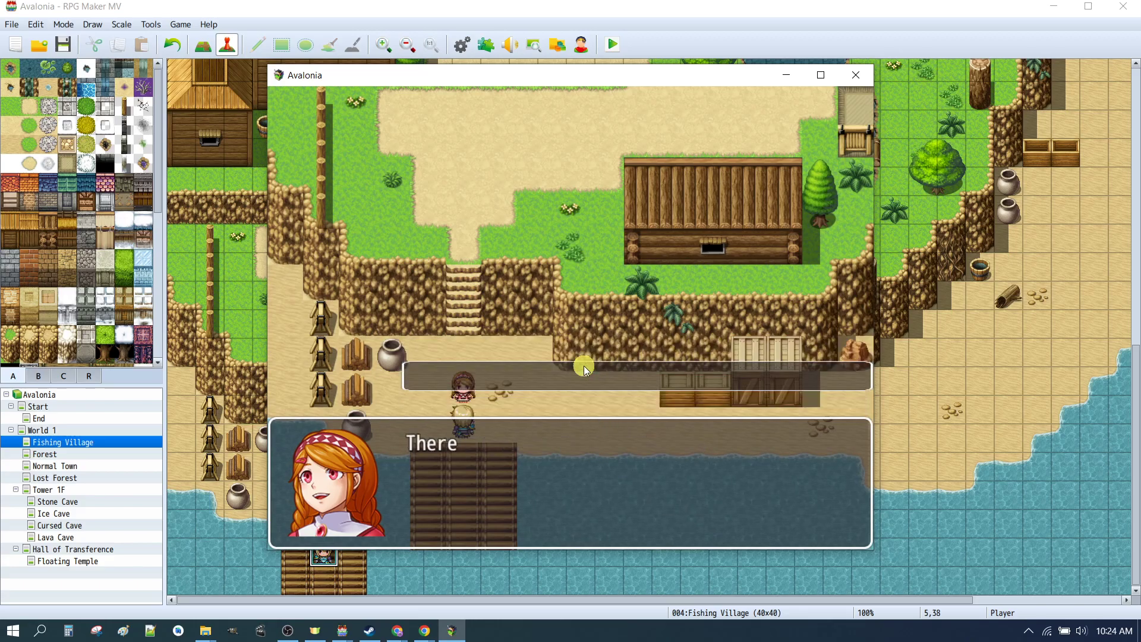
click(618, 500)
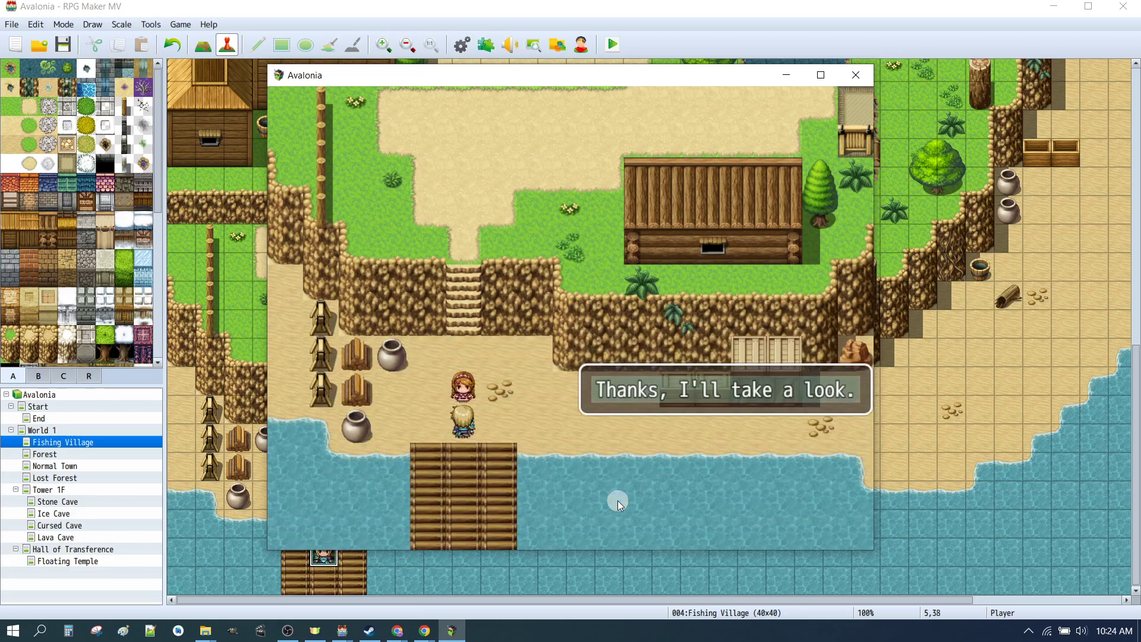
click(725, 394)
- Walk the hero up the stairs and back to the villager, repeat the talk up to the 'I'm OurHero' reply, and end the playtest
click(472, 212)
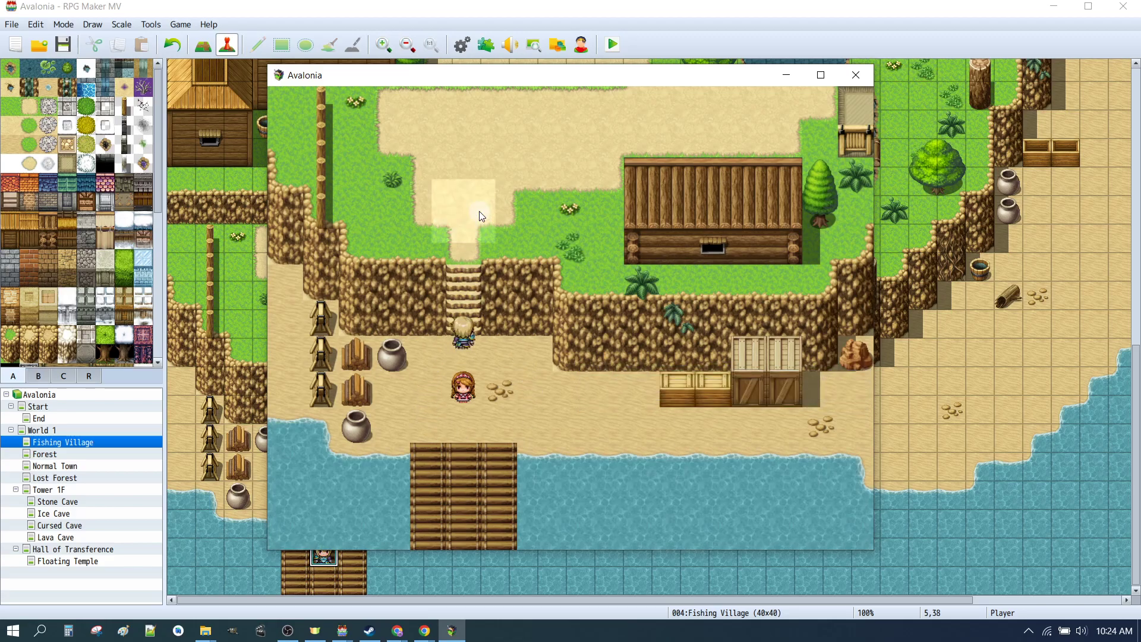
click(529, 209)
click(462, 486)
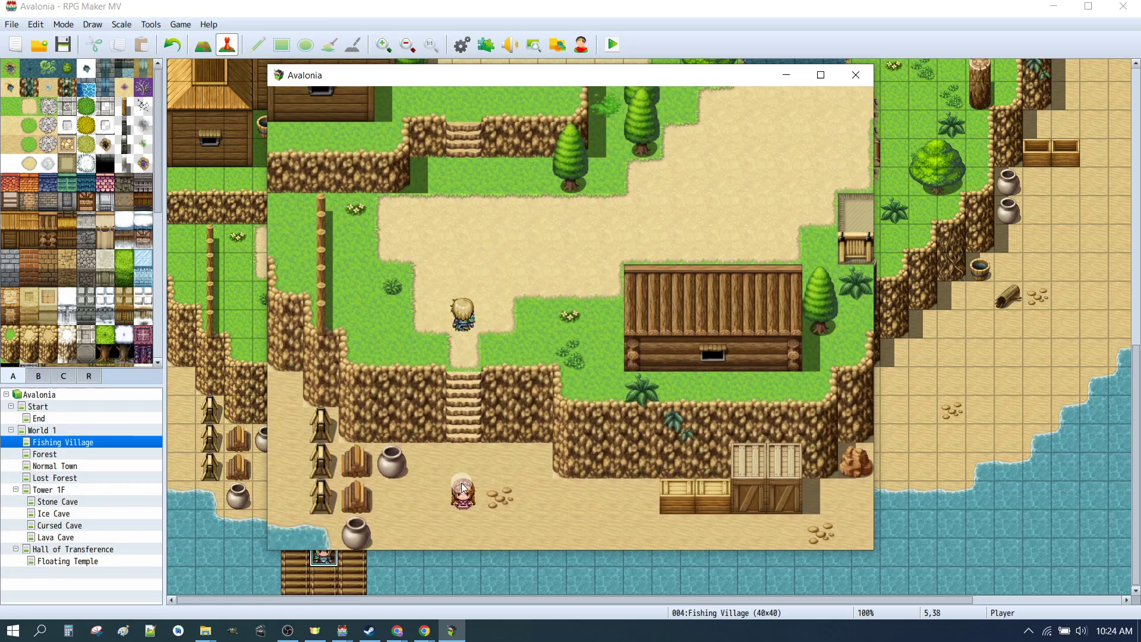
click(470, 499)
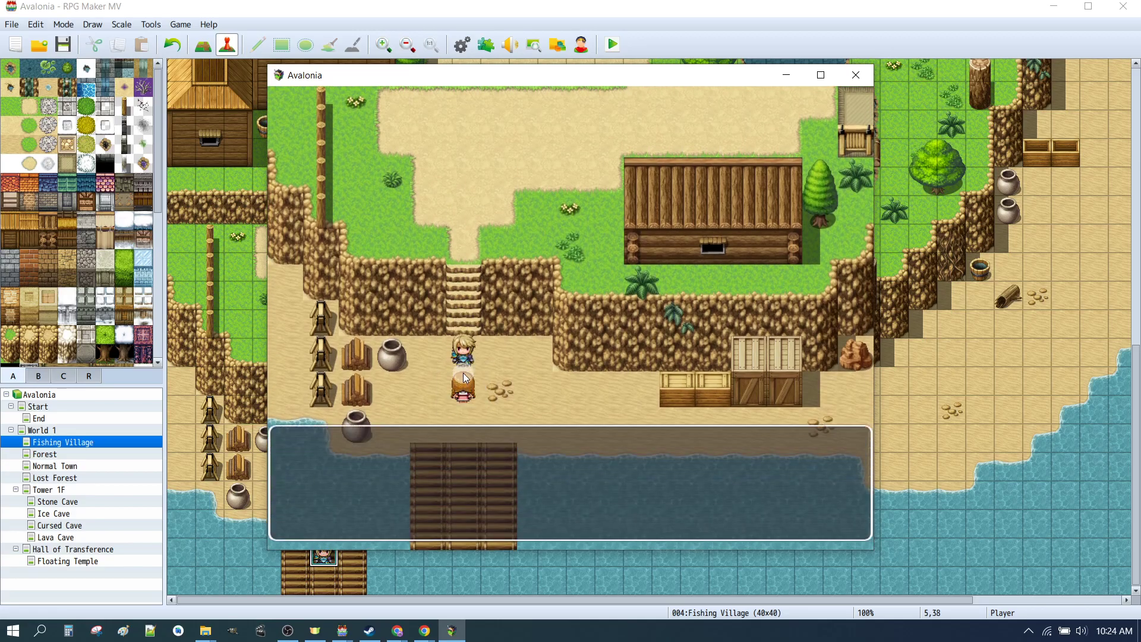
click(511, 490)
click(625, 487)
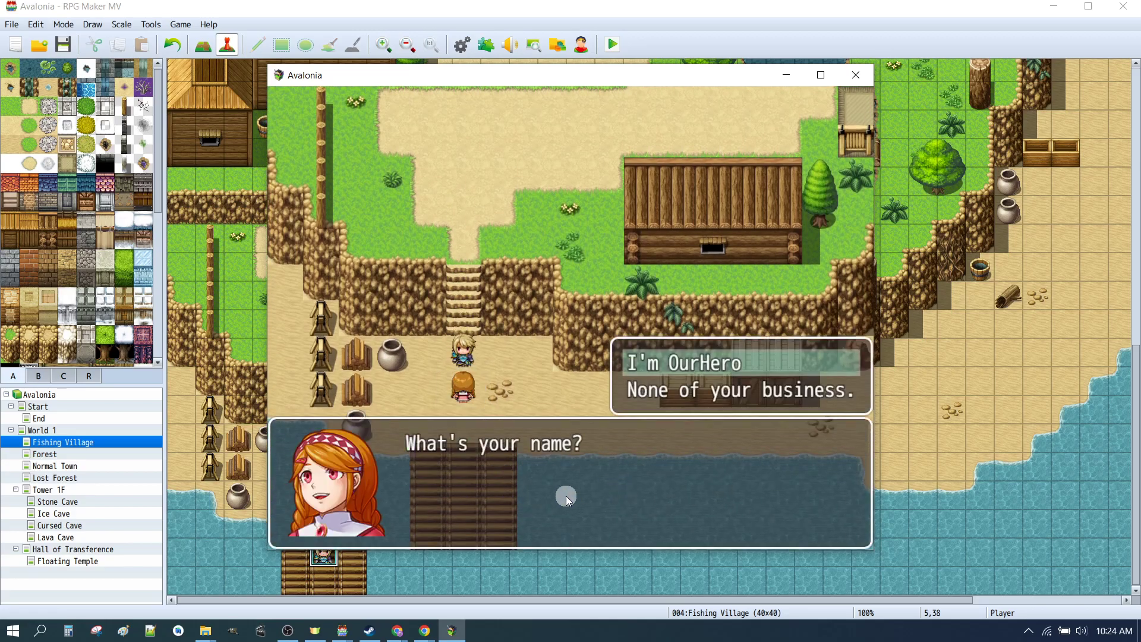
click(682, 365)
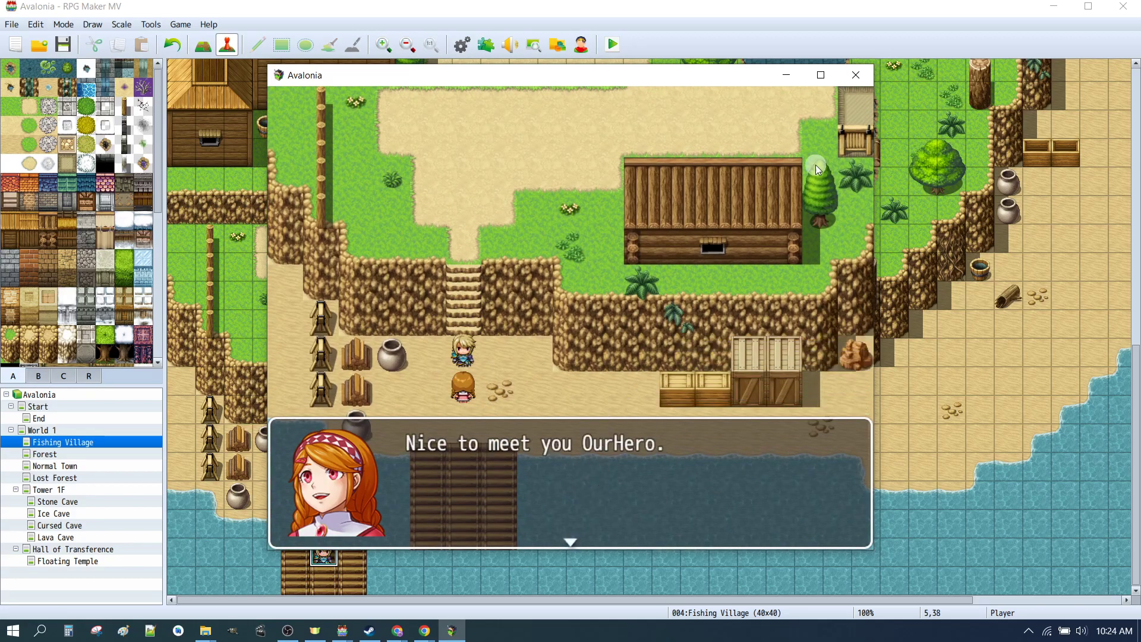
click(860, 75)
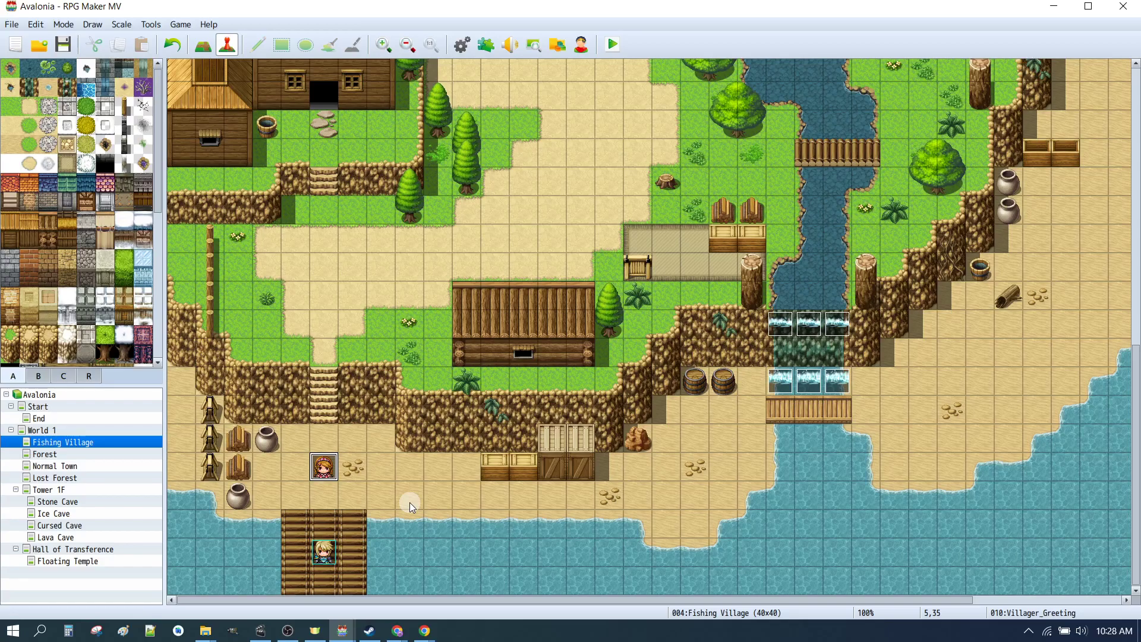
- Add a second, blank event page to the Villager_Greeting event, compare it with page 1, and confirm the event
double_click(331, 469)
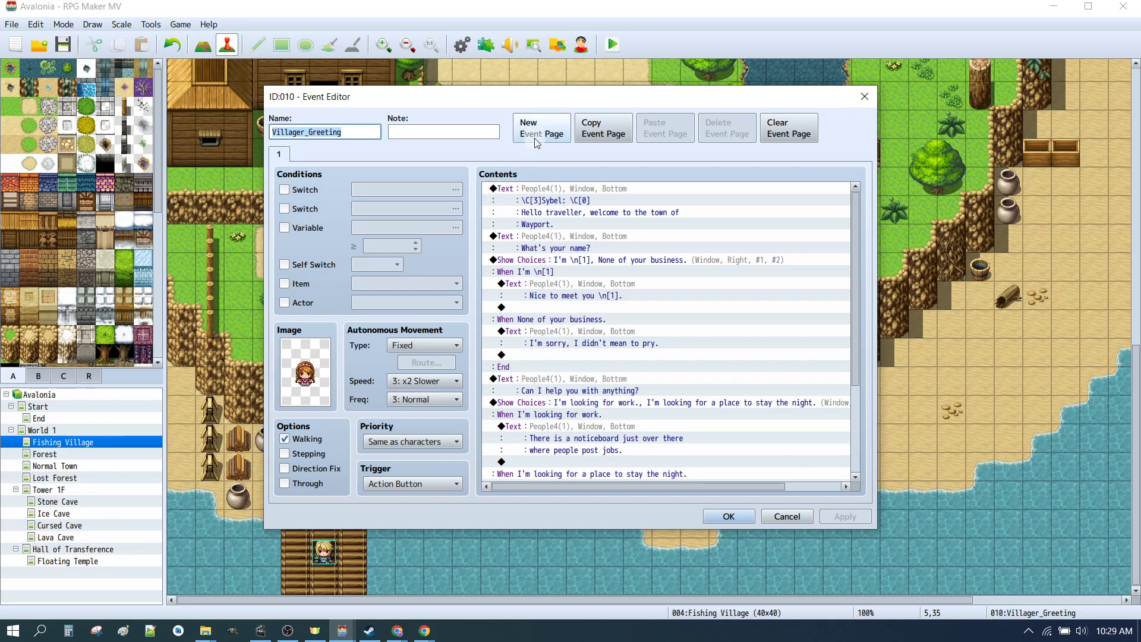
click(547, 128)
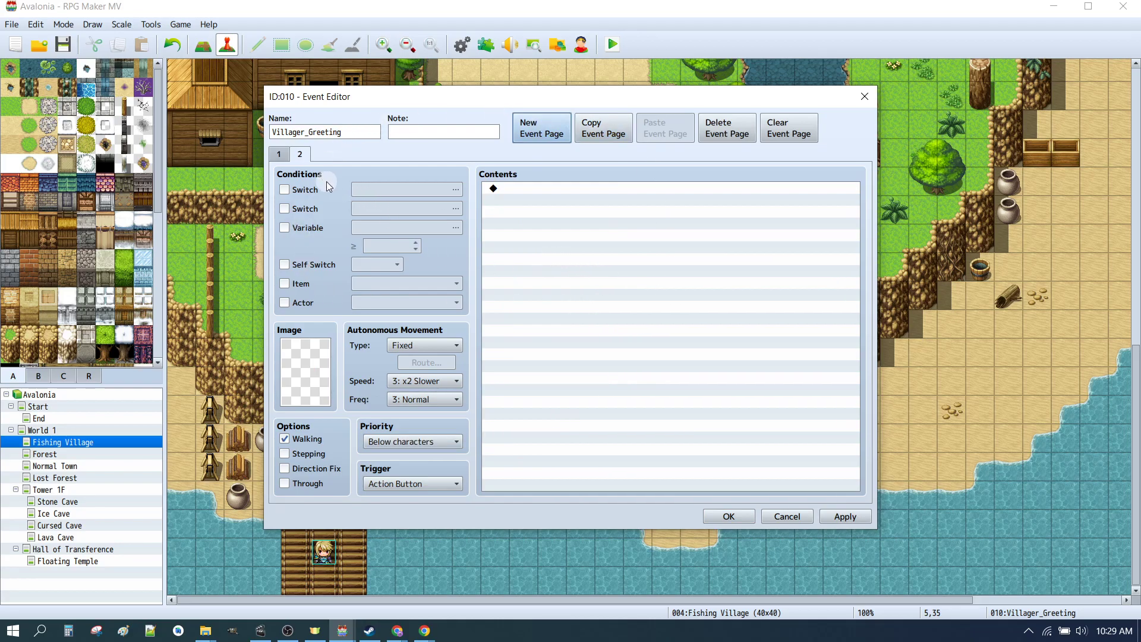
click(279, 155)
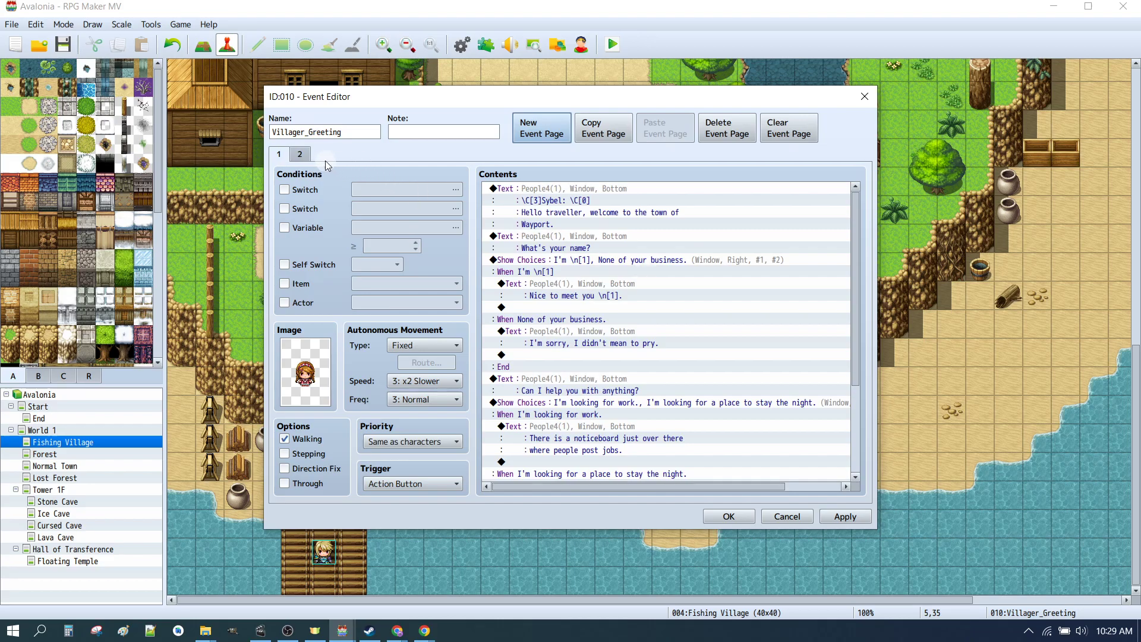
click(305, 155)
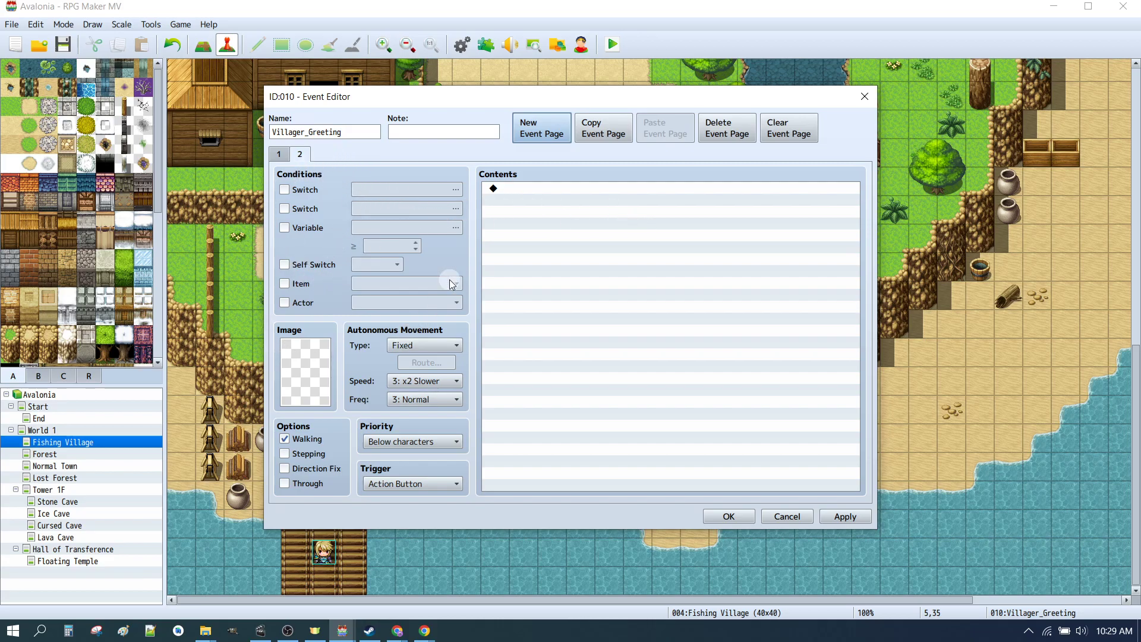
click(278, 156)
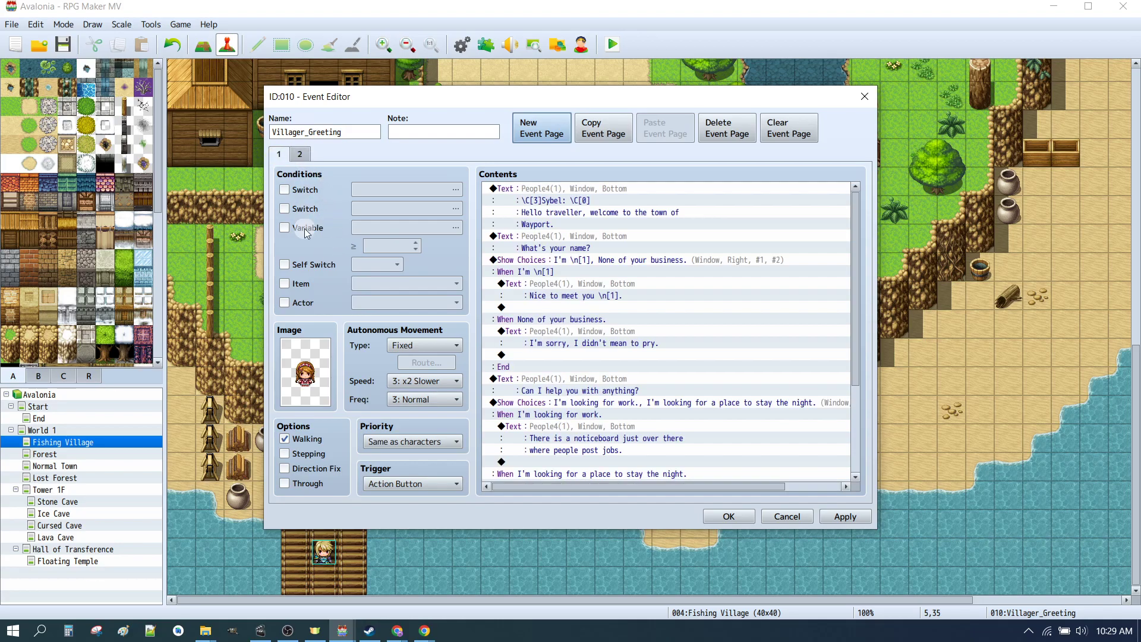
click(301, 156)
click(278, 155)
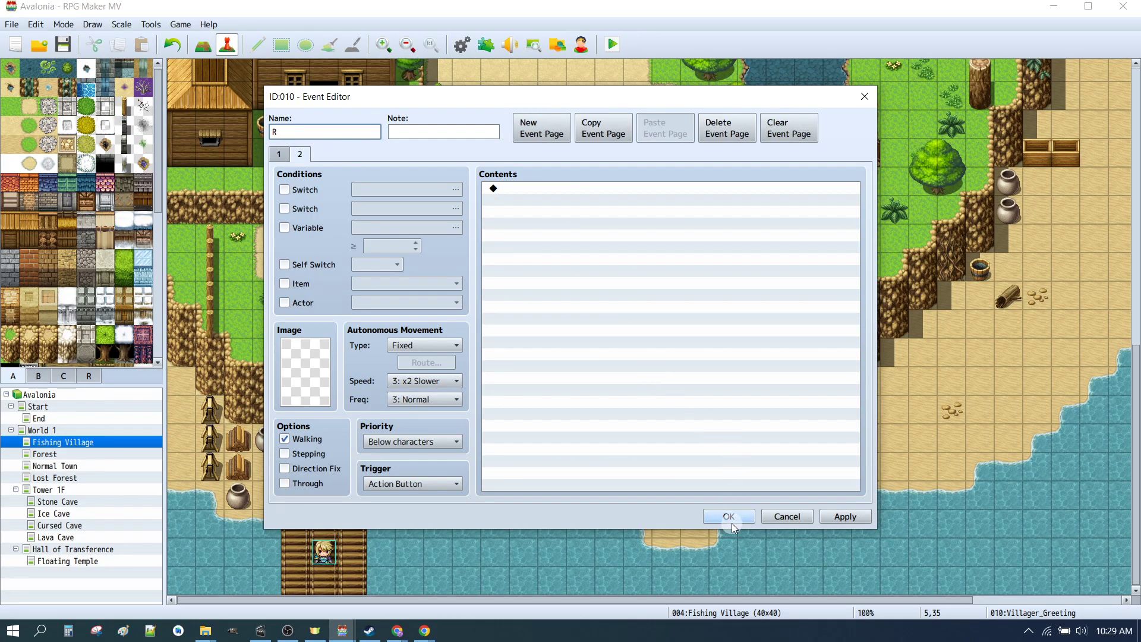
click(729, 517)
- Save and playtest the game, walk the hero around the villager's spot near the dock, and end the playtest
click(612, 44)
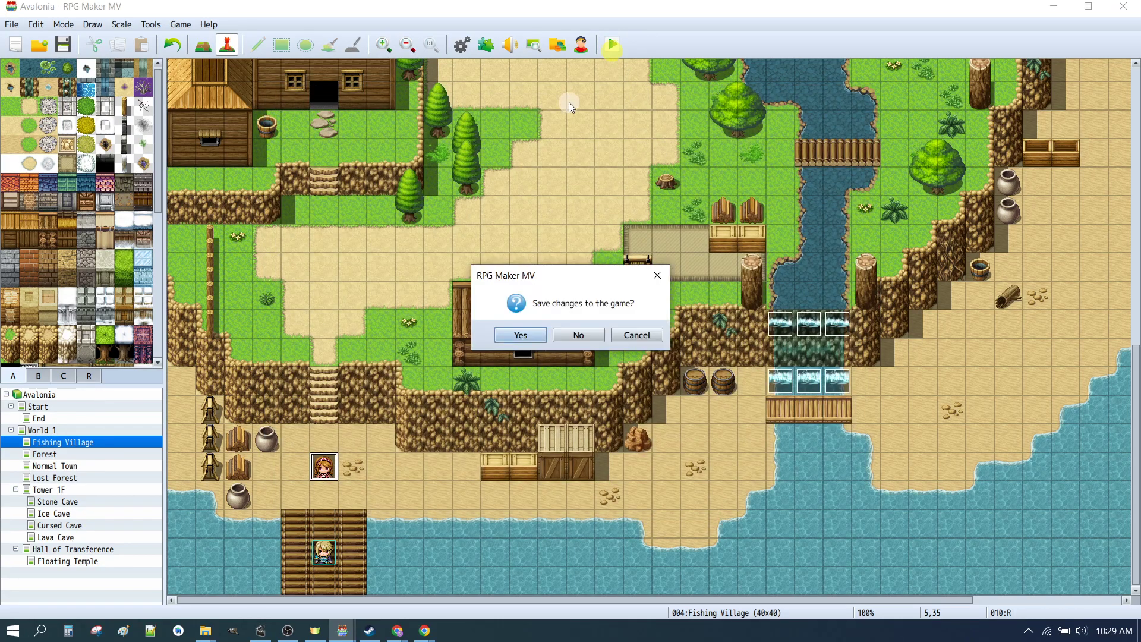
key(Return)
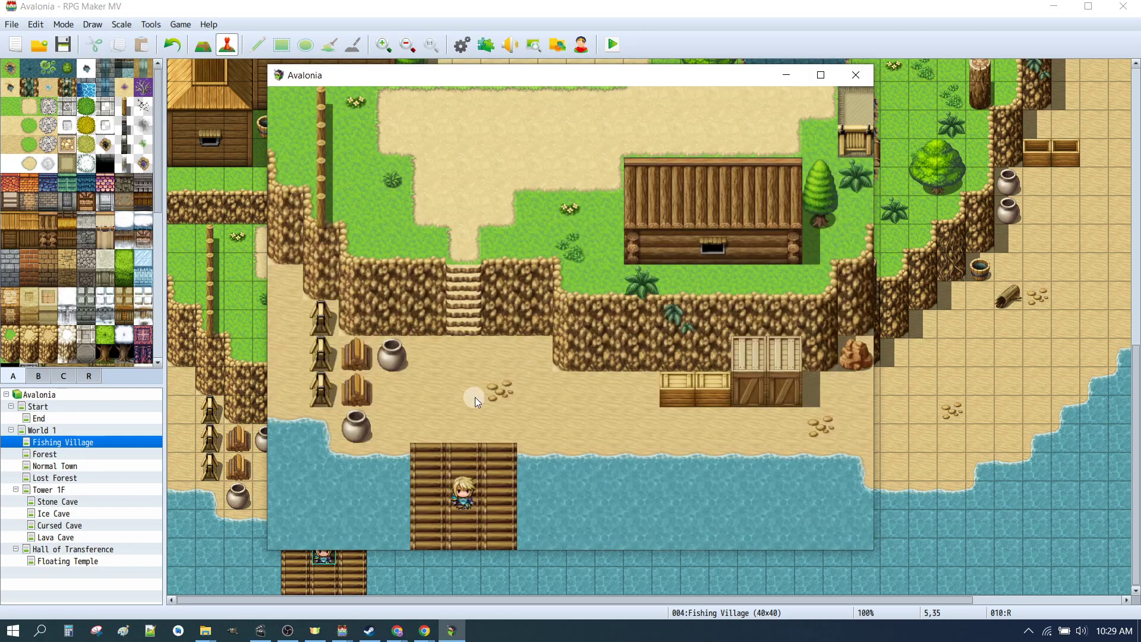
click(468, 389)
click(460, 361)
click(408, 410)
click(429, 377)
click(472, 387)
click(465, 450)
click(464, 356)
click(464, 423)
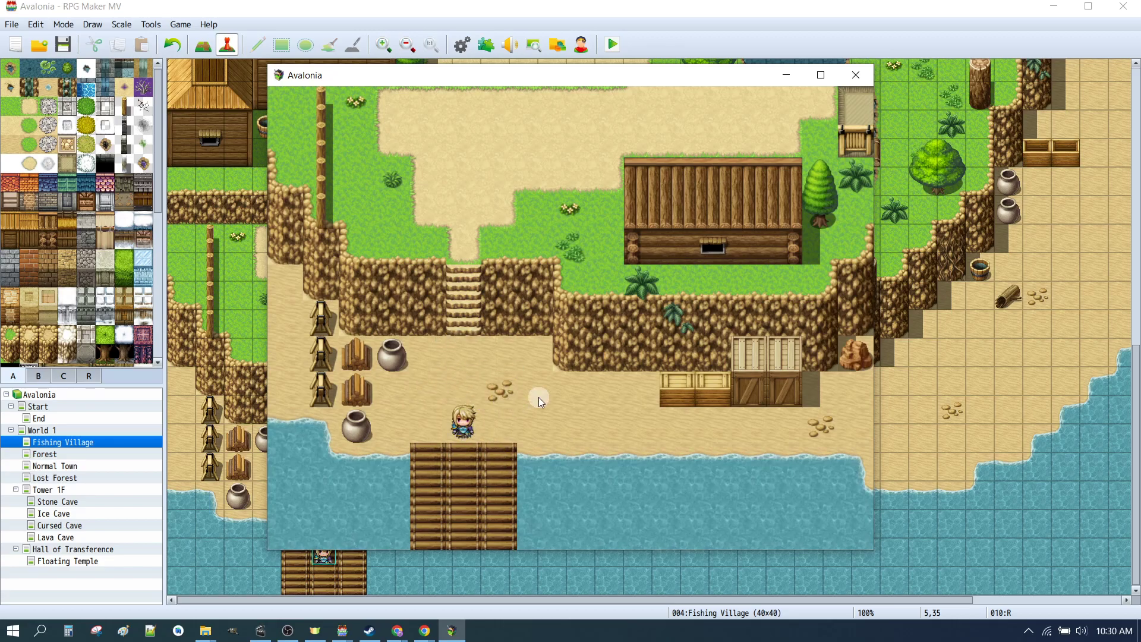
click(844, 76)
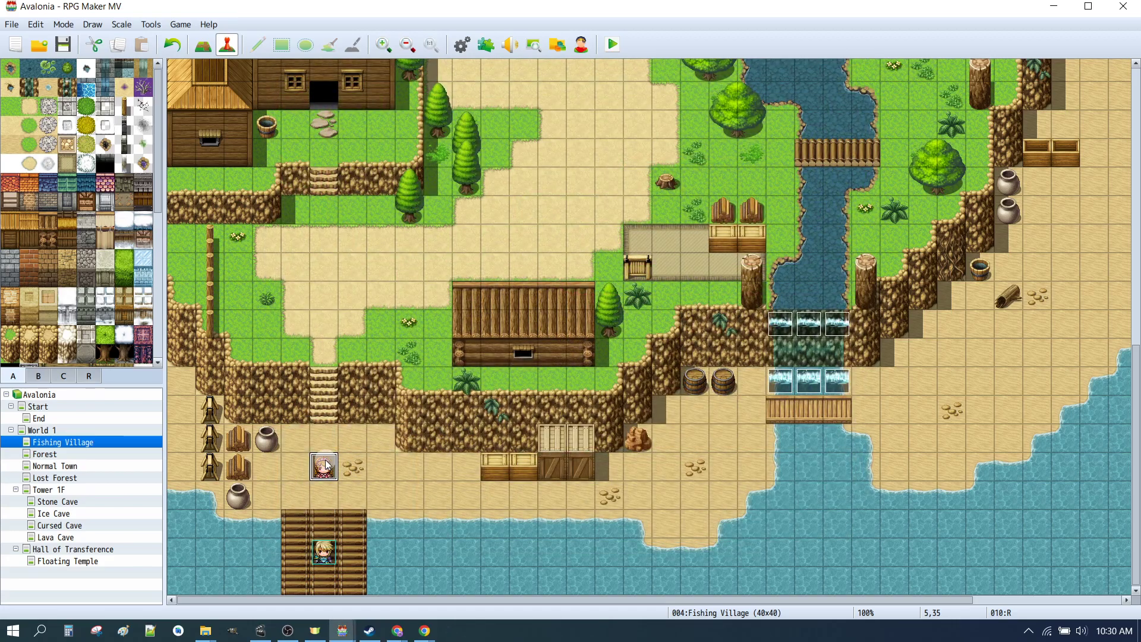
- Reopen the villager event on its second page and set the event name to Villager_Greeting
double_click(324, 466)
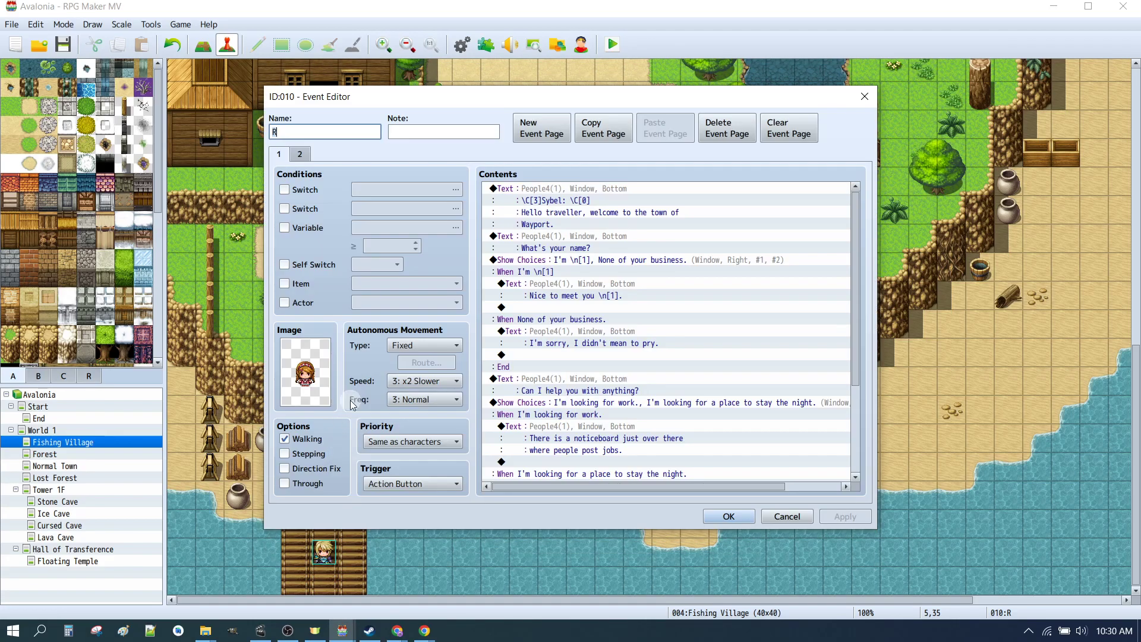
click(304, 154)
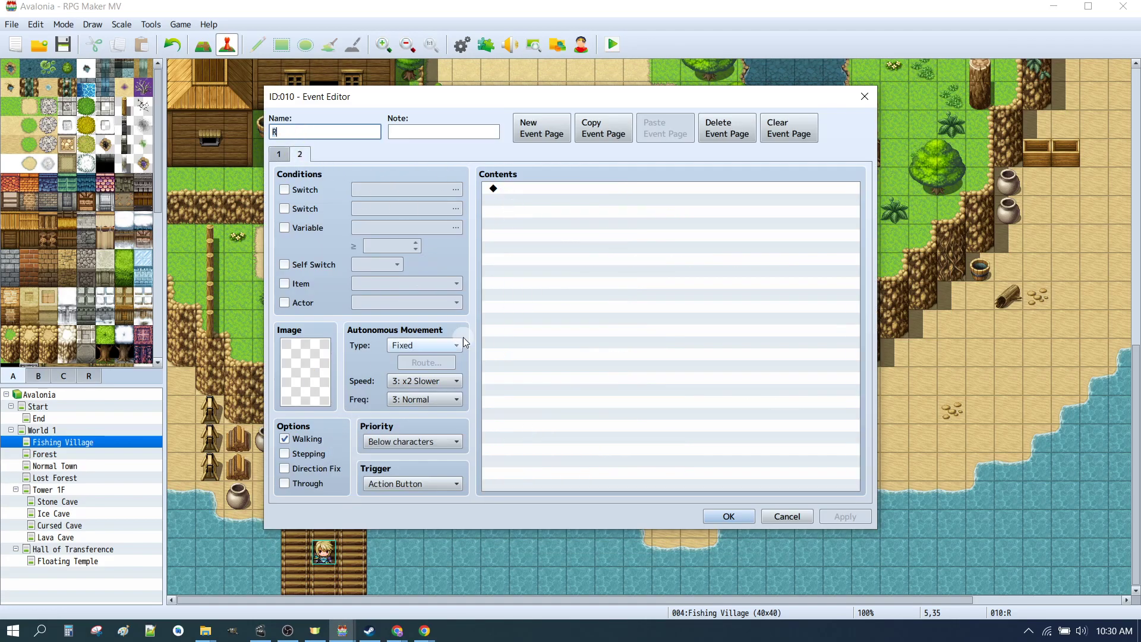
text(Villager_Greeting)
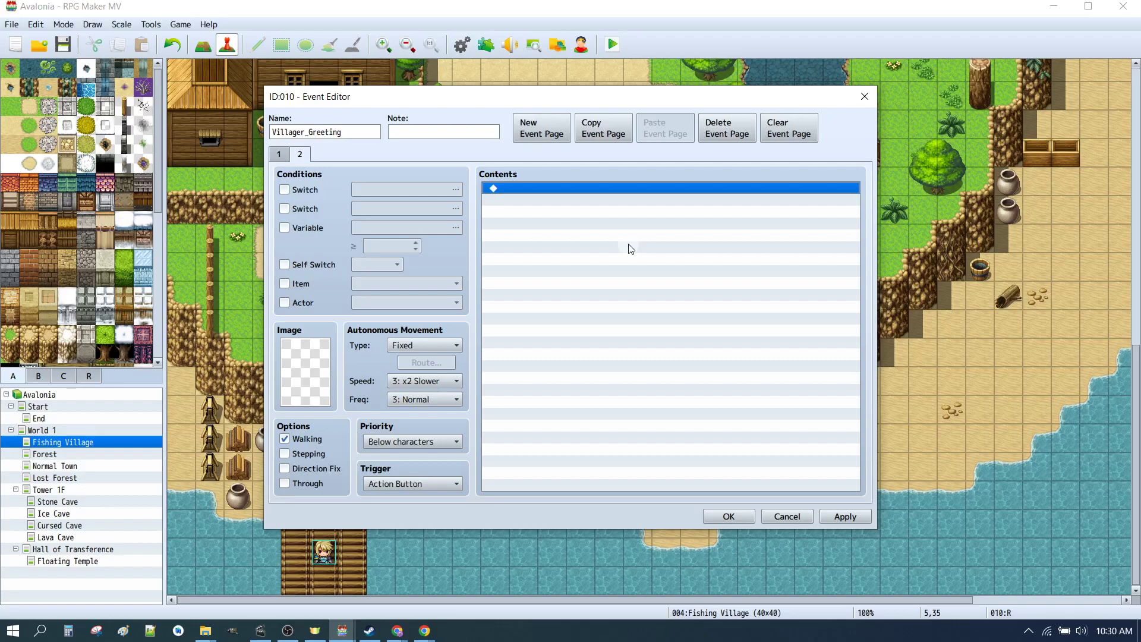
- Assign the front-facing orange-haired girl sprite from People4 to page 2, compare it with page 1, and confirm the event
double_click(304, 384)
scroll(432, 291, down, 1)
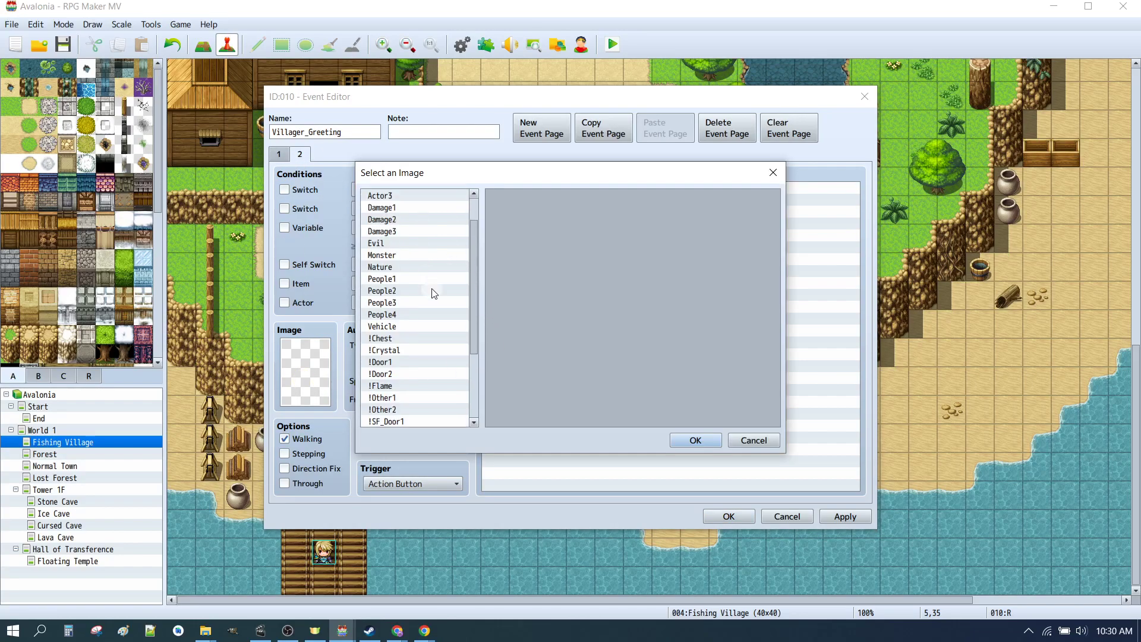
click(394, 314)
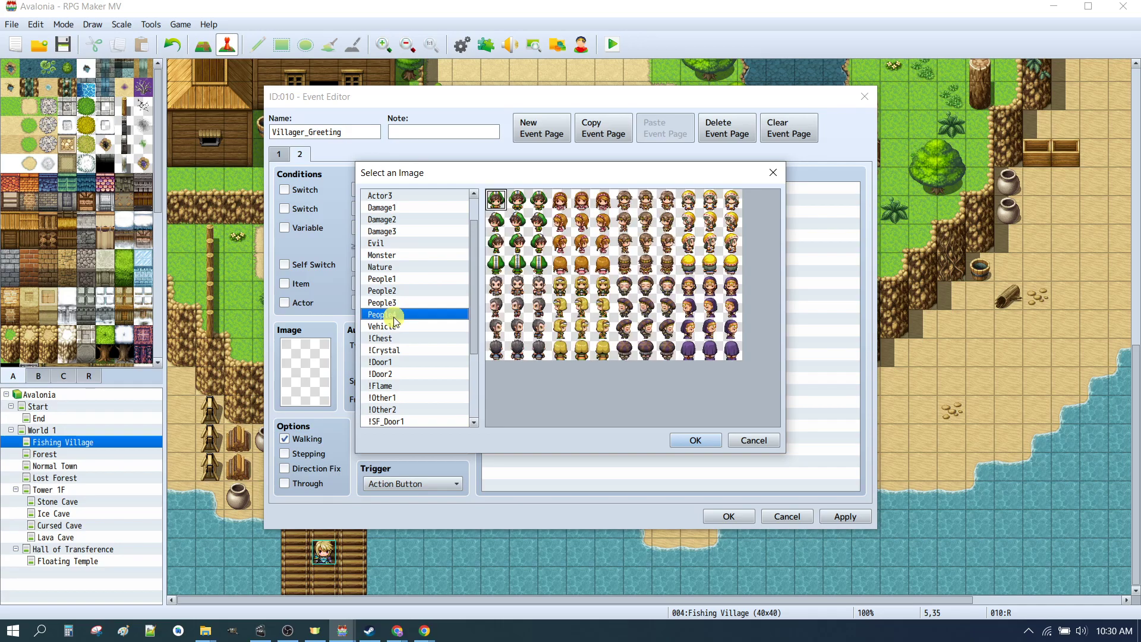
click(583, 208)
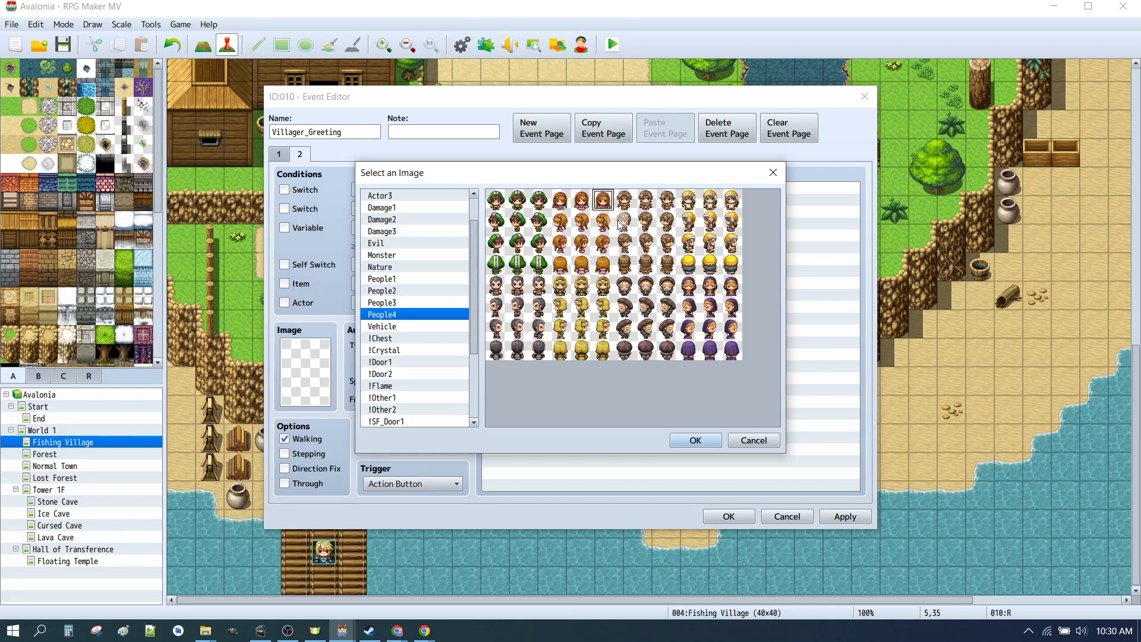
click(701, 443)
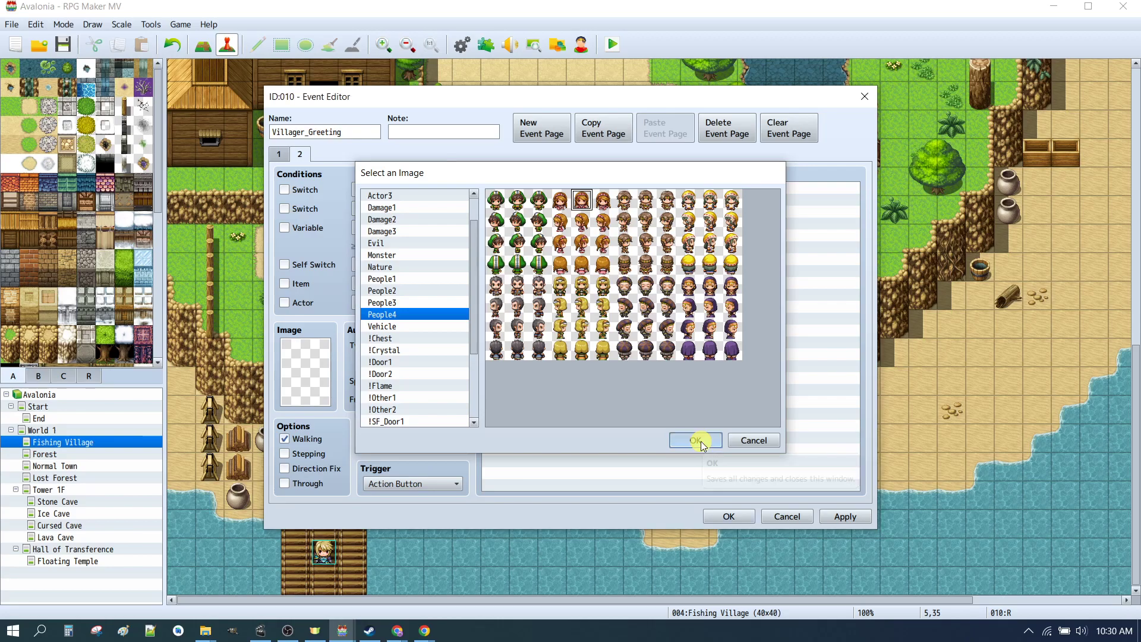
click(280, 156)
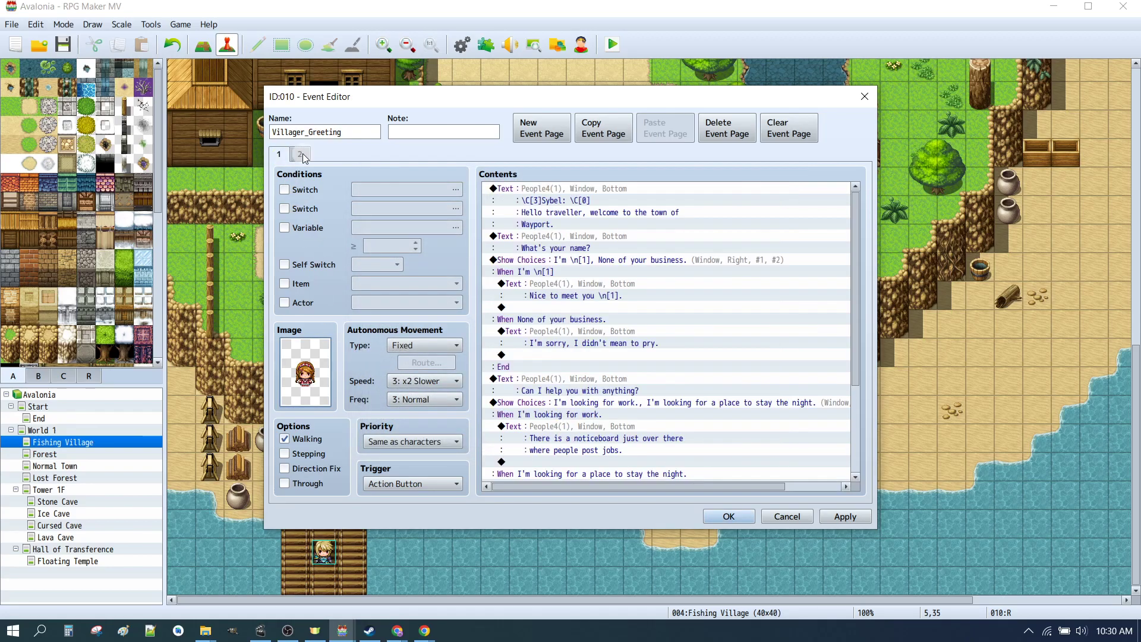
click(299, 153)
click(726, 518)
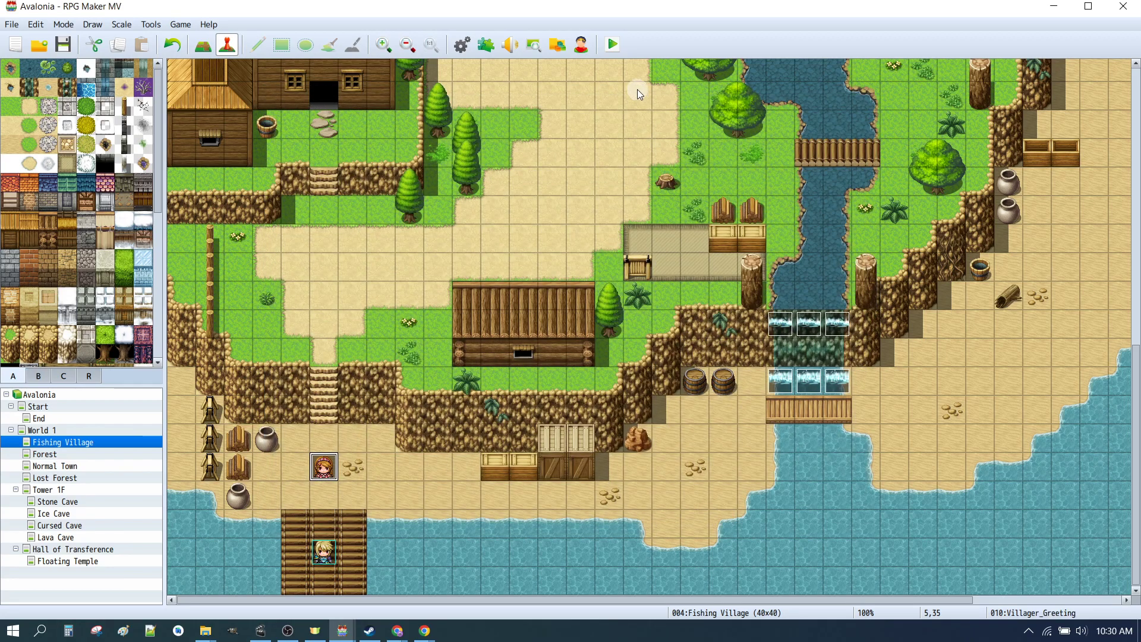
- Save and playtest the game again, walk the hero up to the villager to try talking to her, and end the playtest
click(612, 44)
click(521, 335)
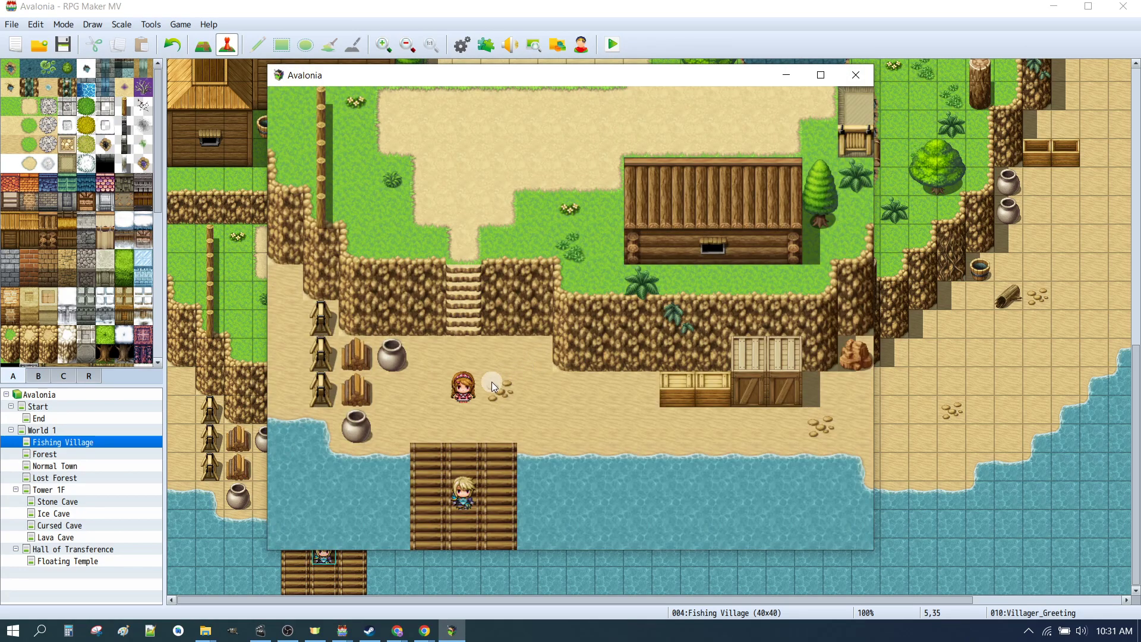
click(466, 386)
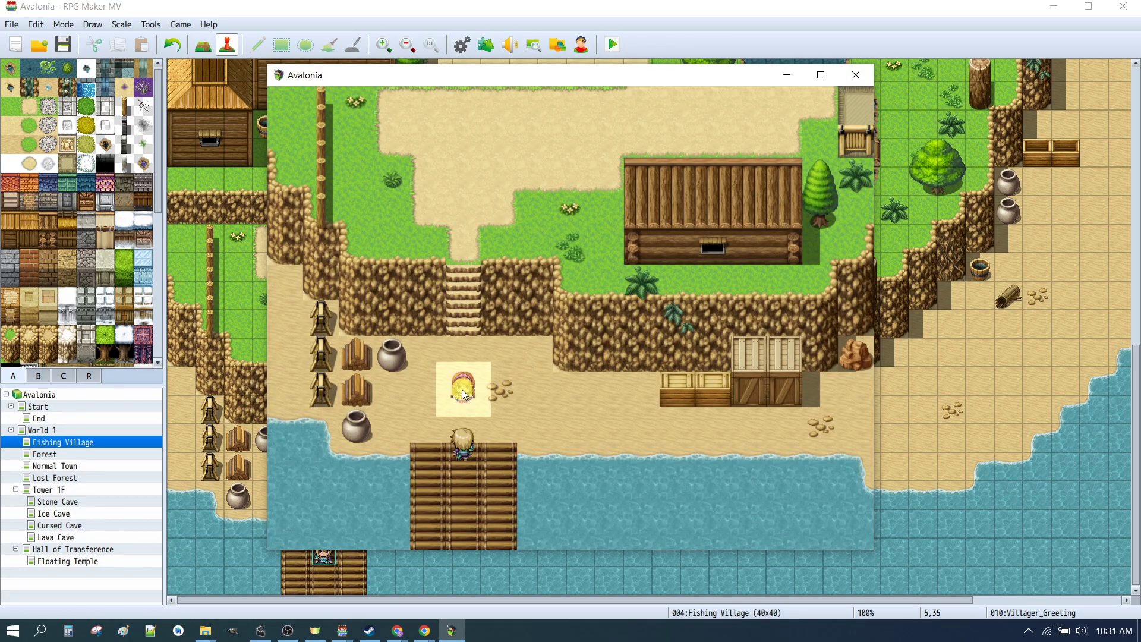
click(452, 385)
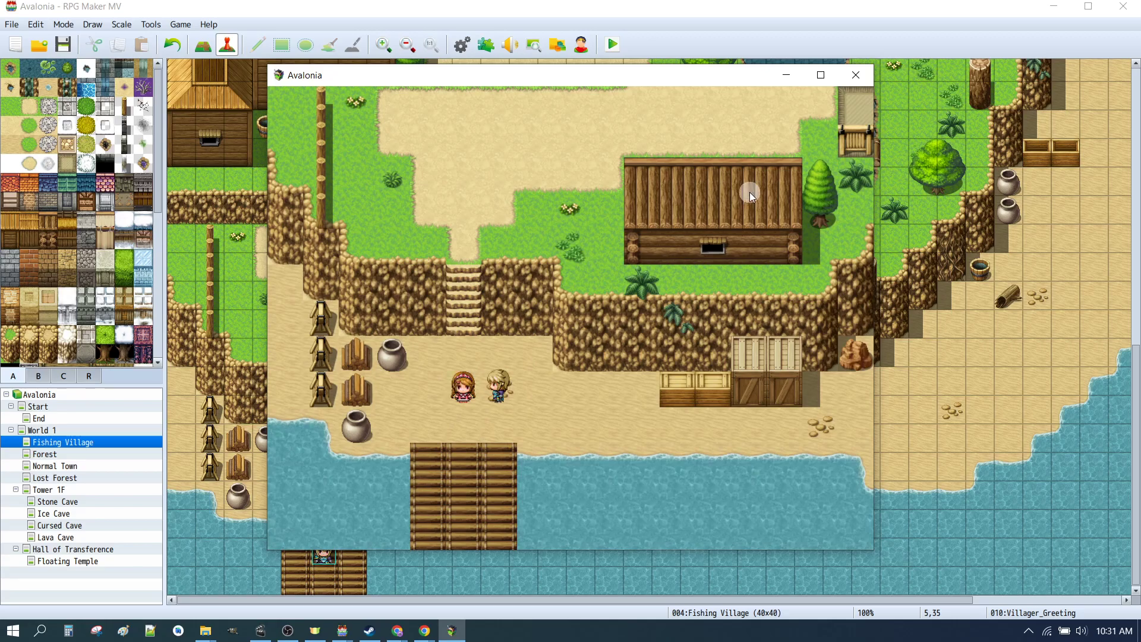
click(856, 75)
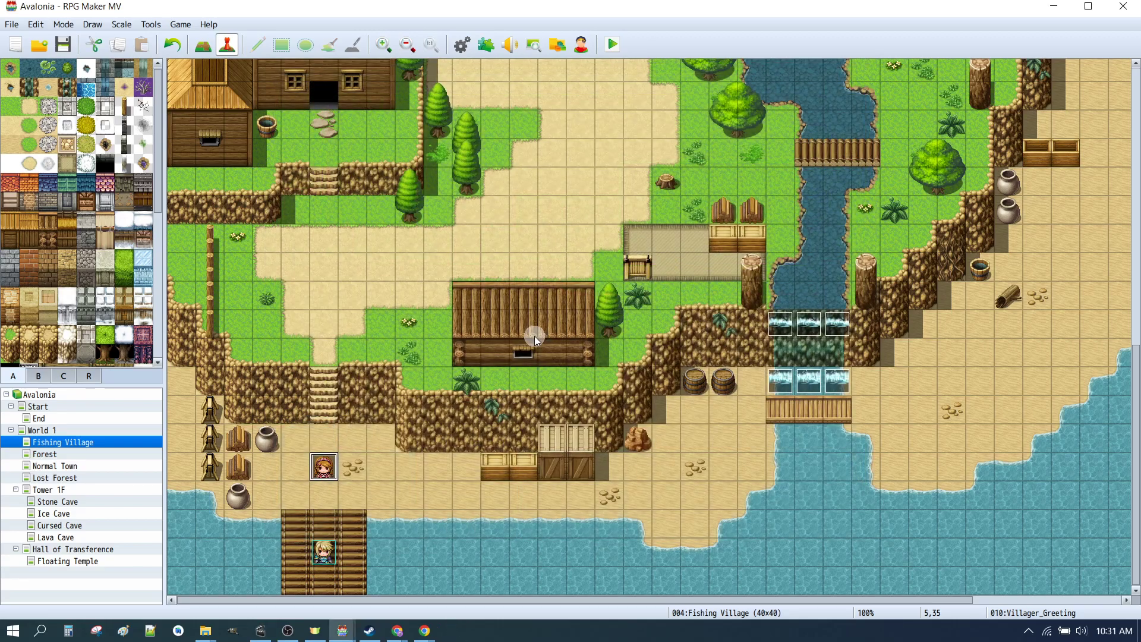
- Copy the page 1 commands from "Can I help you with anything?" through the "Thanks, I'll take a look." choice into page 2 of the villager event
double_click(333, 470)
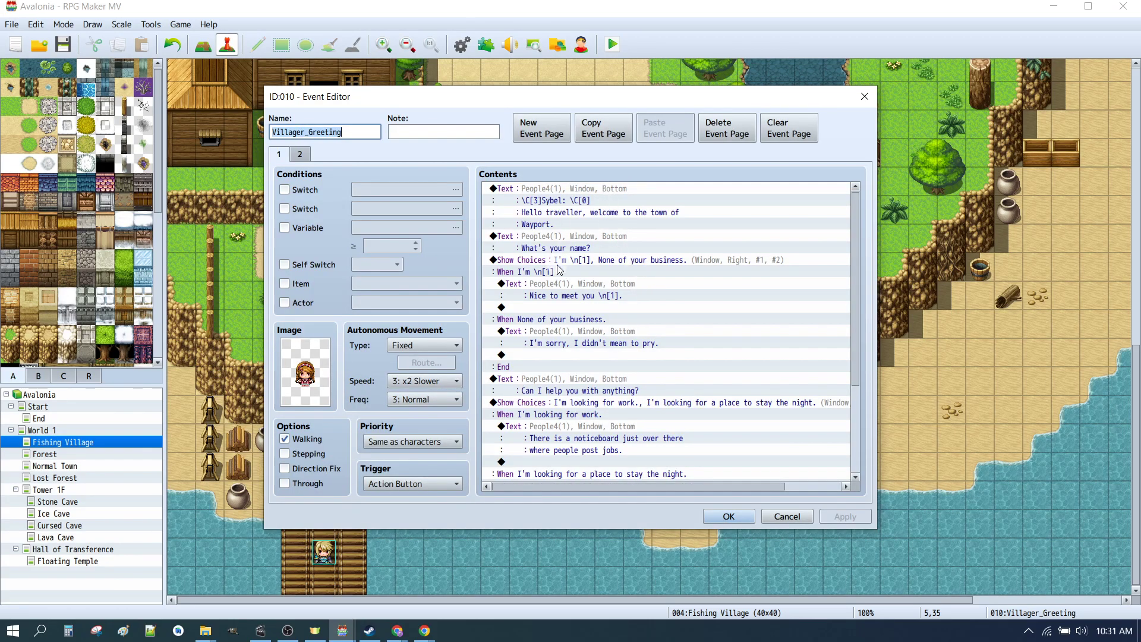
scroll(558, 270, down, 3)
click(546, 296)
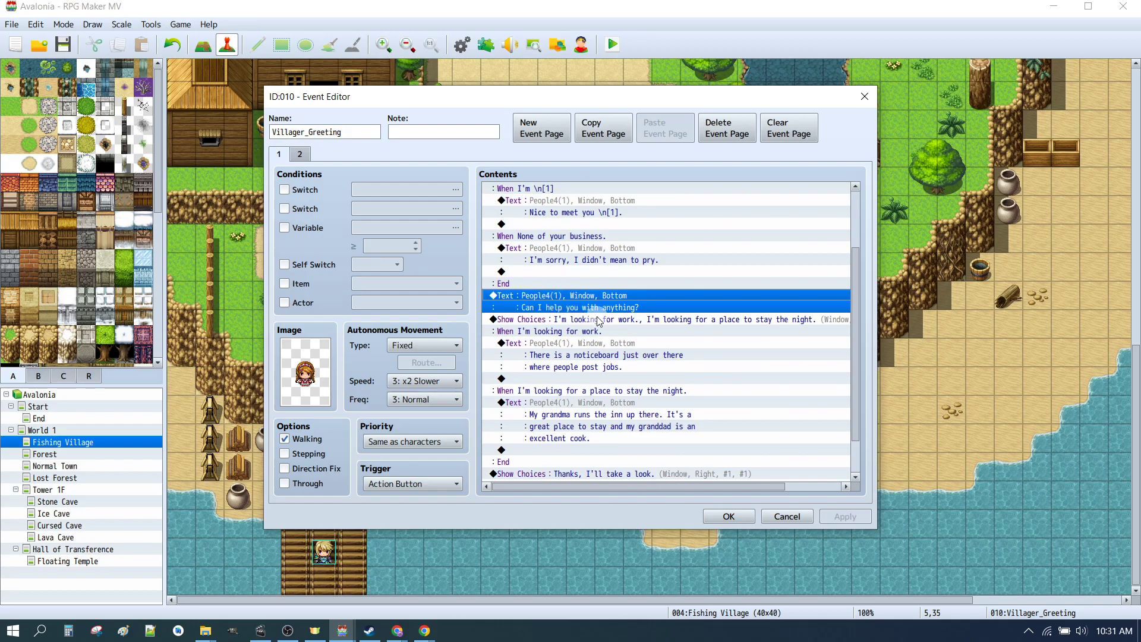
scroll(647, 344, up, 1)
scroll(651, 344, up, 1)
scroll(667, 270, down, 2)
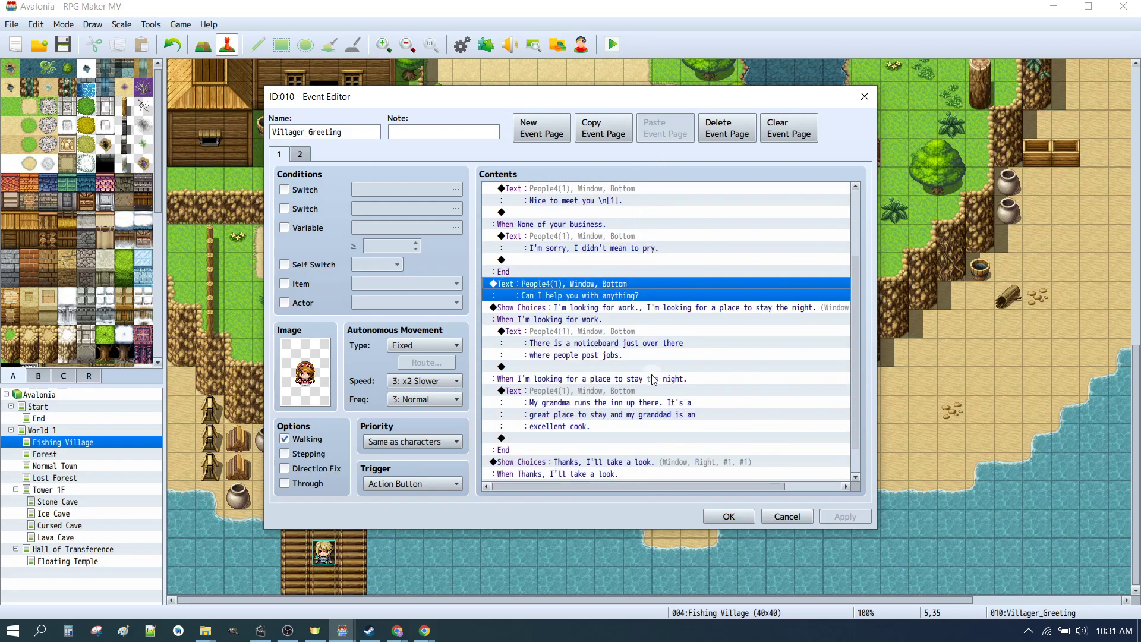
scroll(653, 380, down, 1)
shift+click(540, 429)
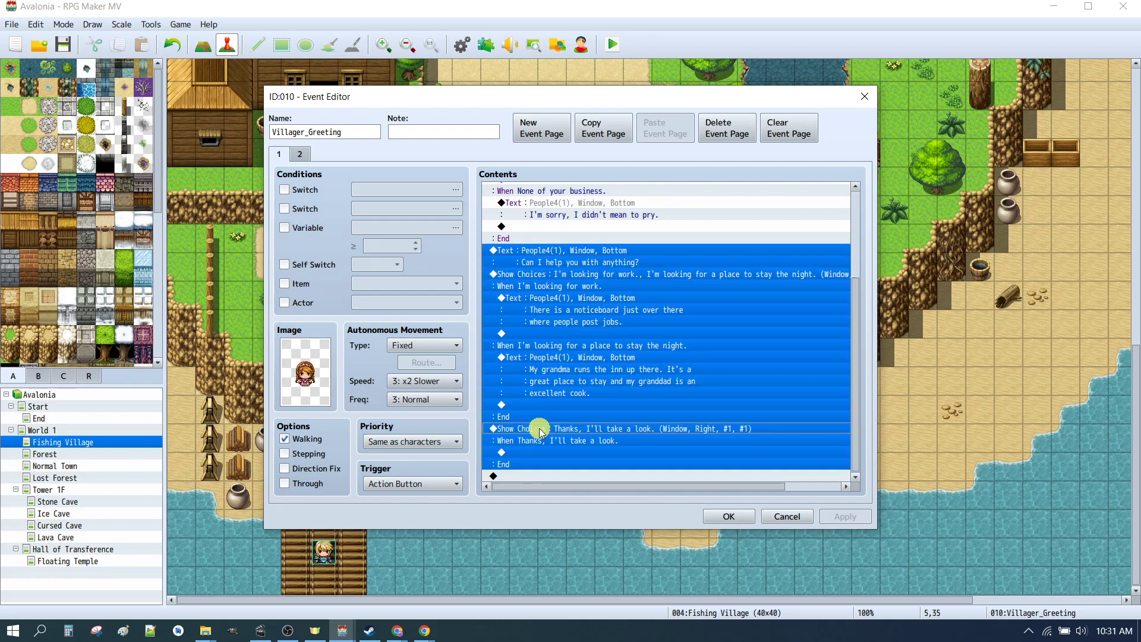
click(553, 250)
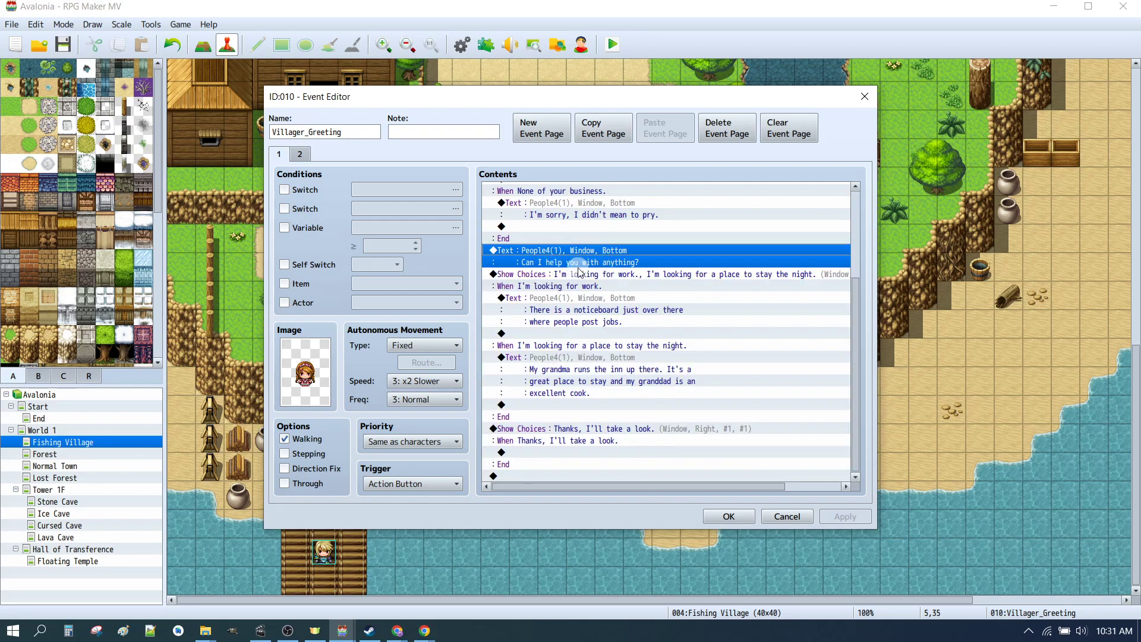
shift+click(535, 428)
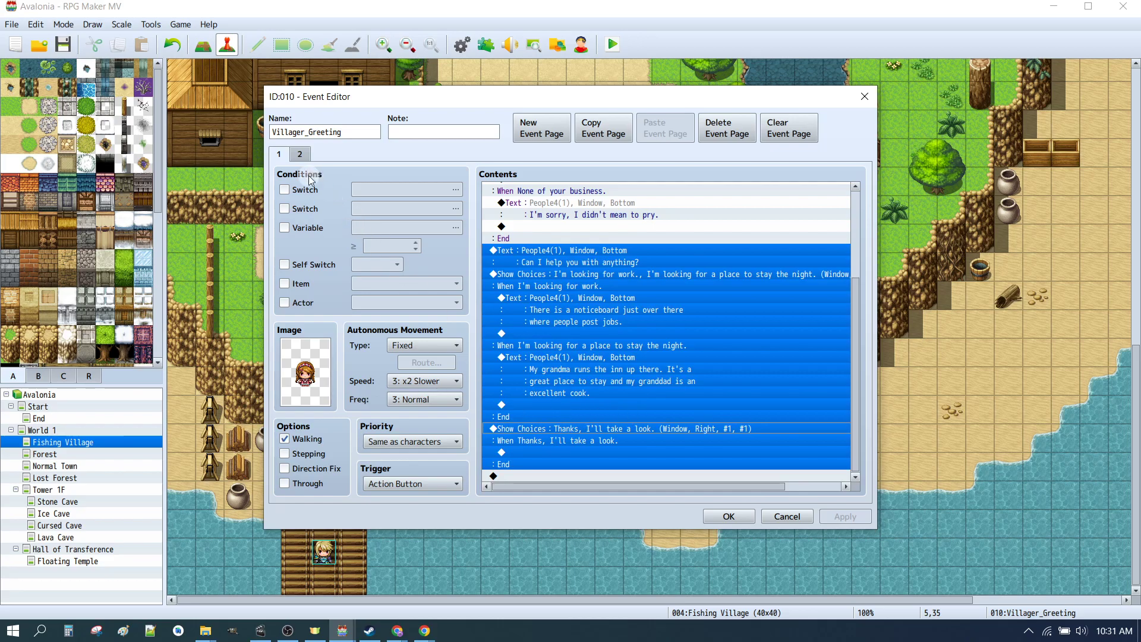
click(299, 153)
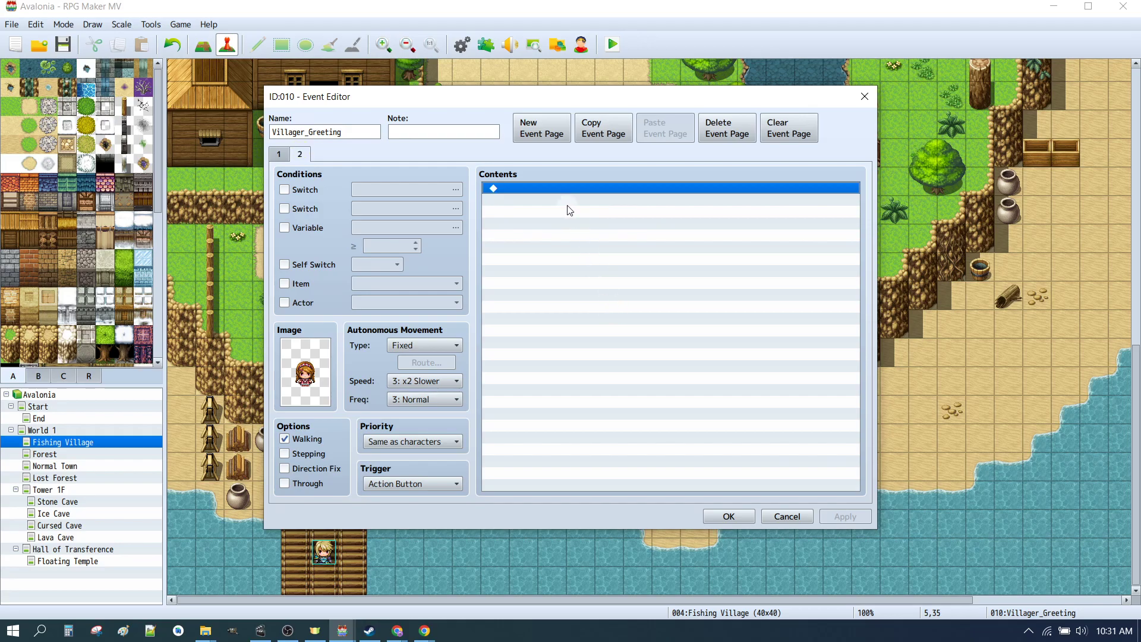
key(ctrl+v)
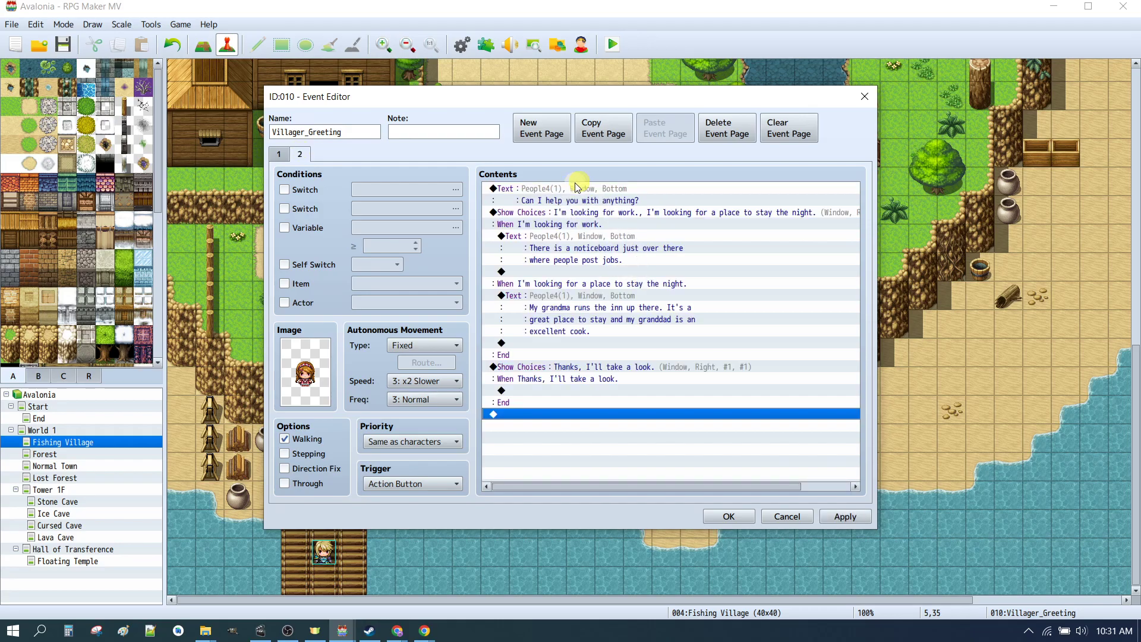
- Copy the villager's opening greeting text from page 1 to the start of page 2's contents
click(280, 155)
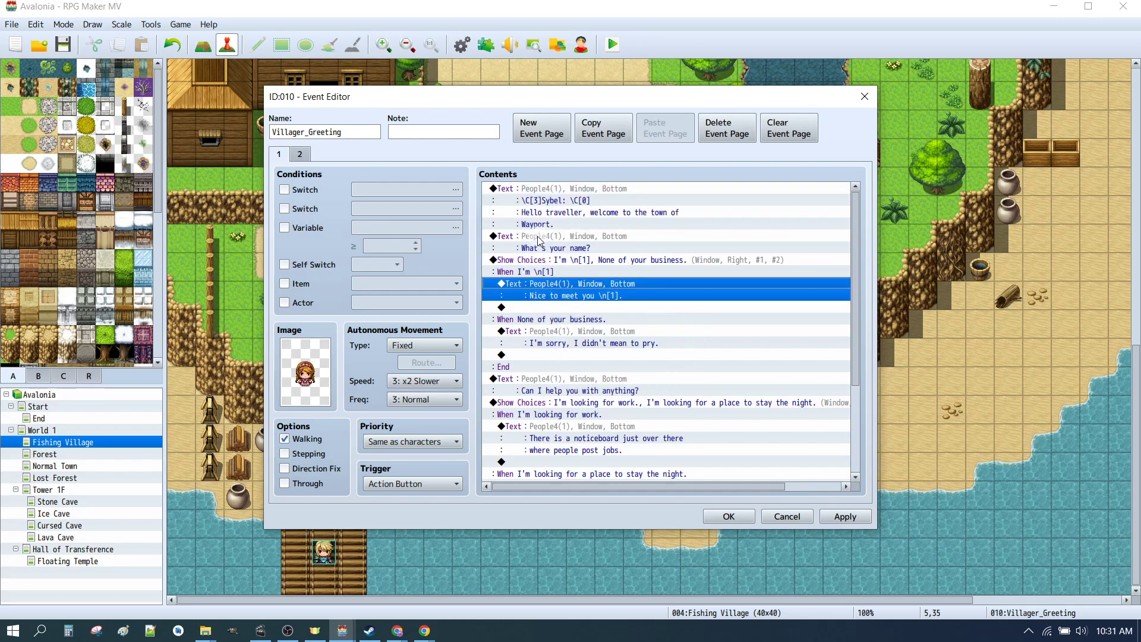
click(557, 194)
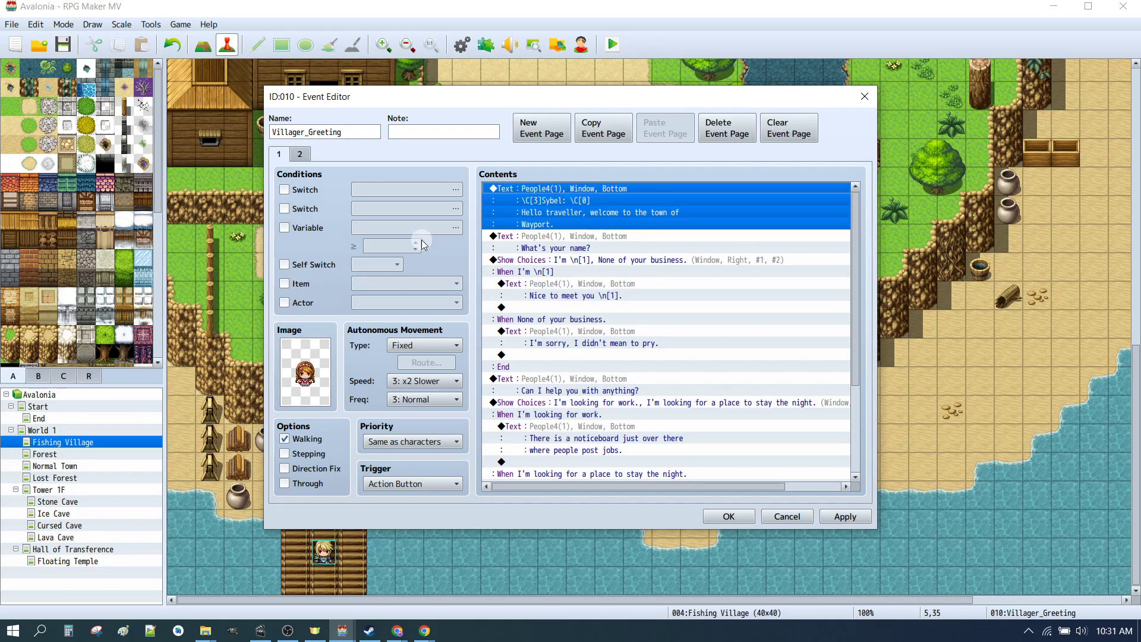
click(299, 153)
click(581, 198)
key(ctrl+v)
- Reword page 2's greeting below the speaker name to "Hello \n[1], are you enjoying your stay in Wayport?"
double_click(663, 225)
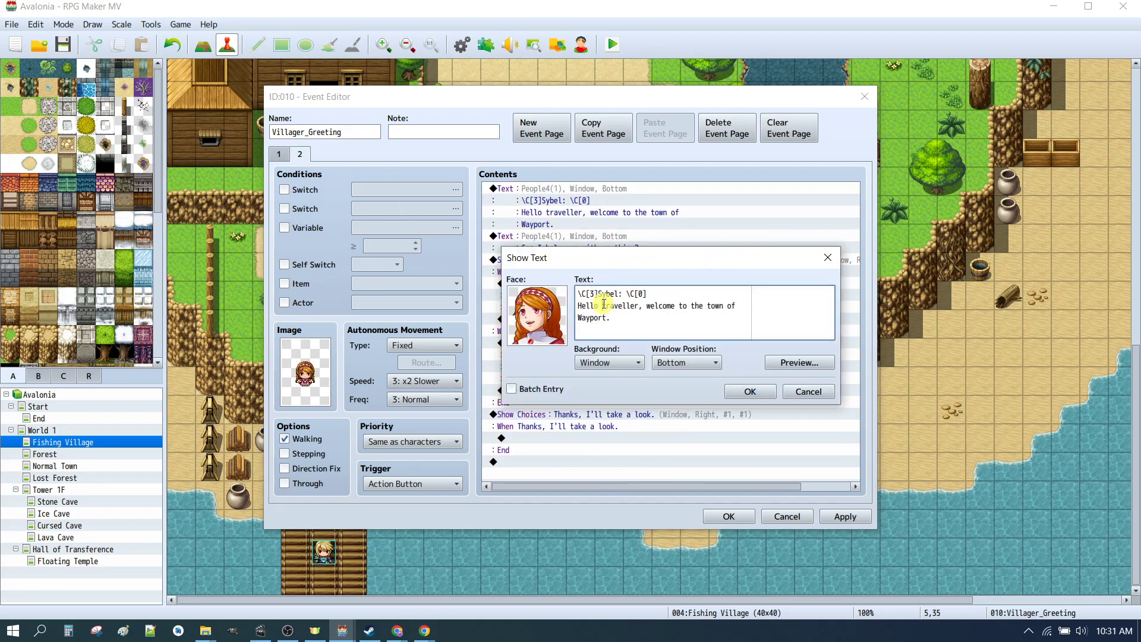
drag(602, 306, 637, 305)
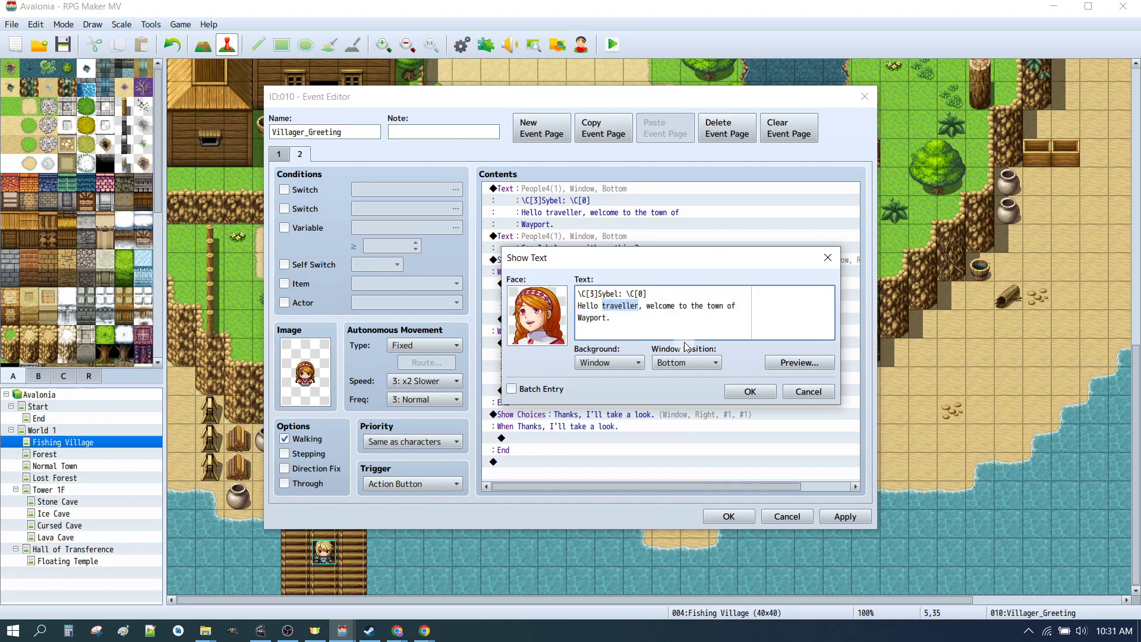
text(\n[1])
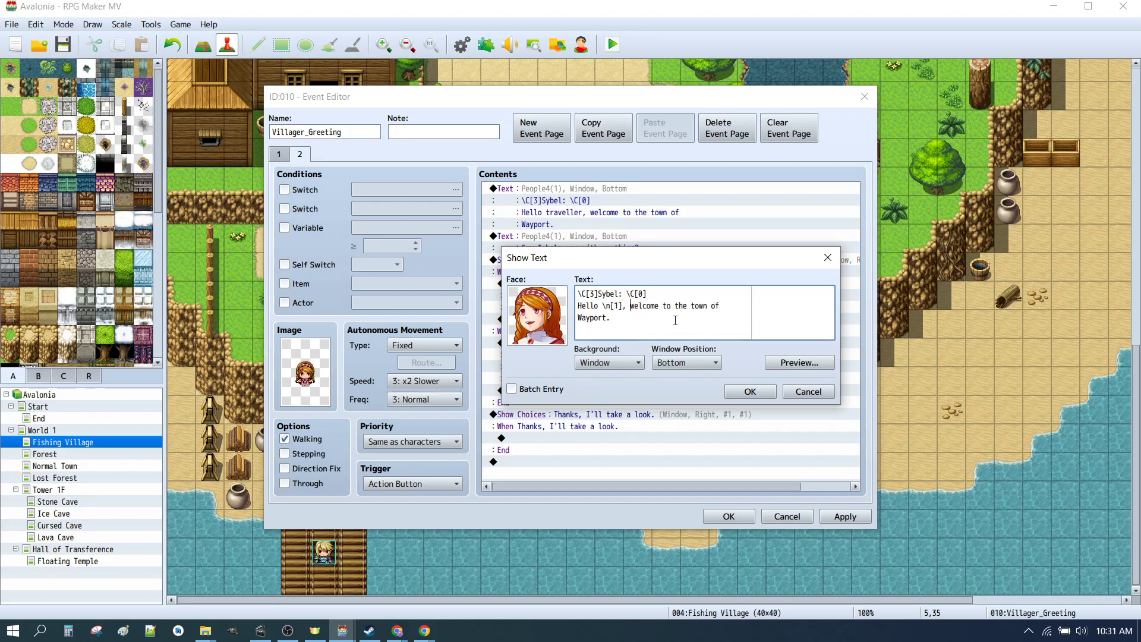
shift+click(722, 306)
text(ho)
key(ctrl+shift+Left)
key(BackSpace)
key(ctrl+End)
key(BackSpace)
click(750, 391)
- Insert a Show Choices command with Yes and No directly after page 2's greeting, and confirm the event
click(612, 249)
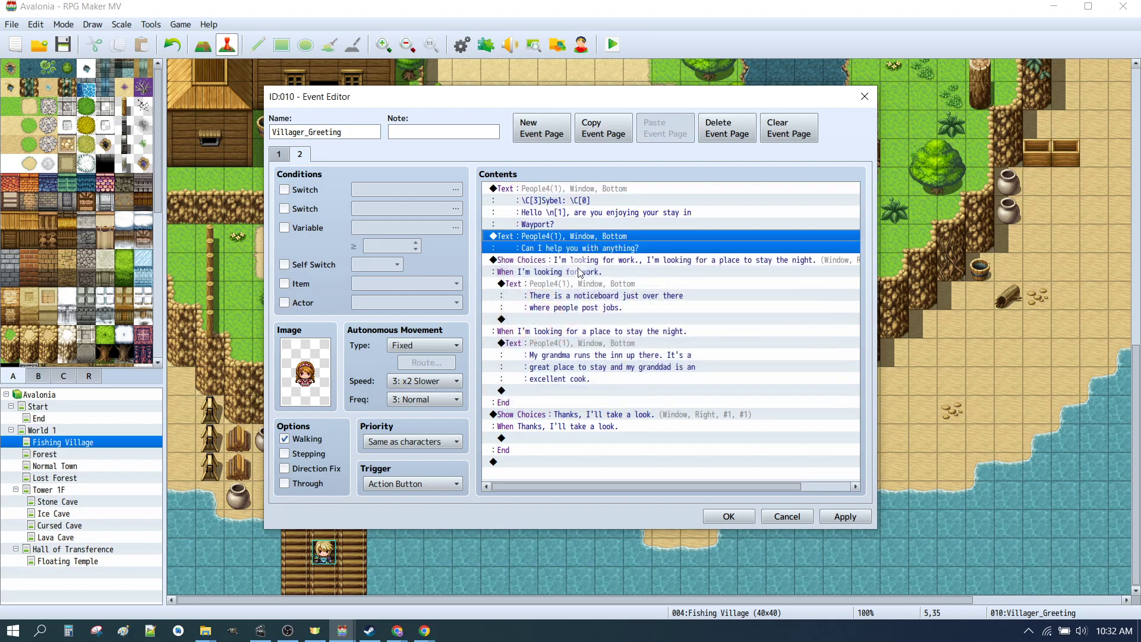
click(565, 241)
key(Insert)
click(587, 221)
key(Escape)
click(589, 206)
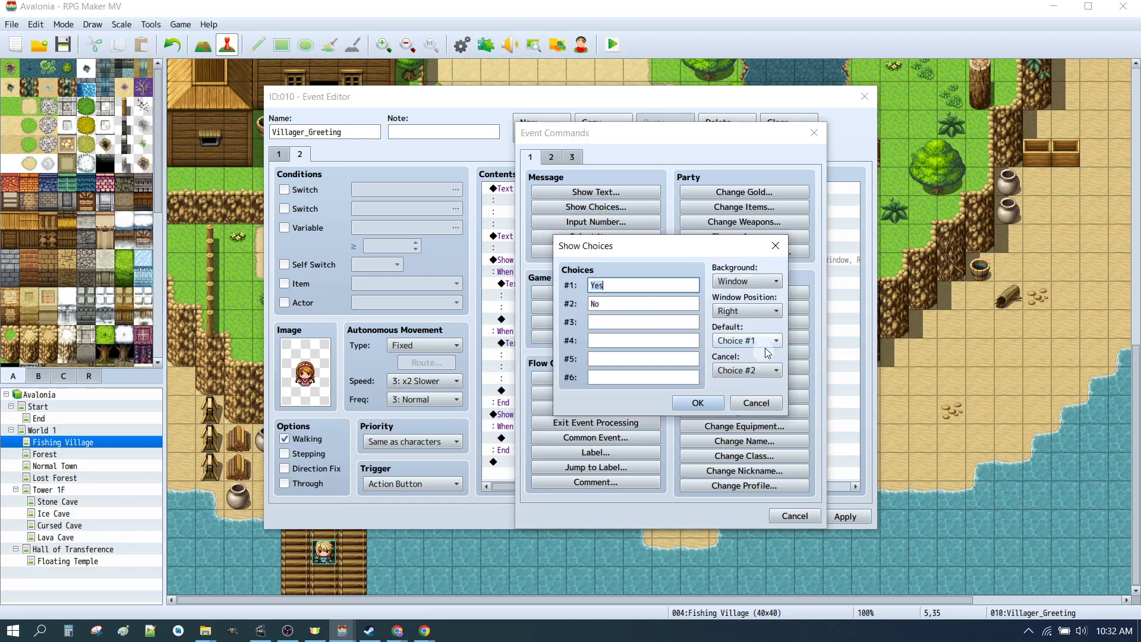
click(697, 403)
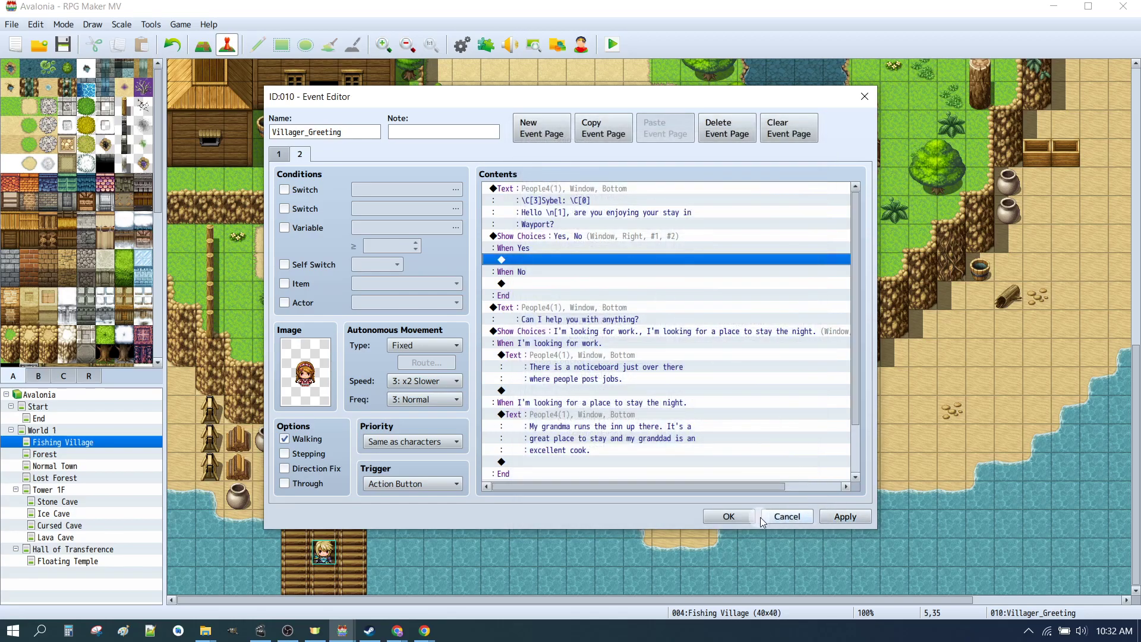
click(844, 516)
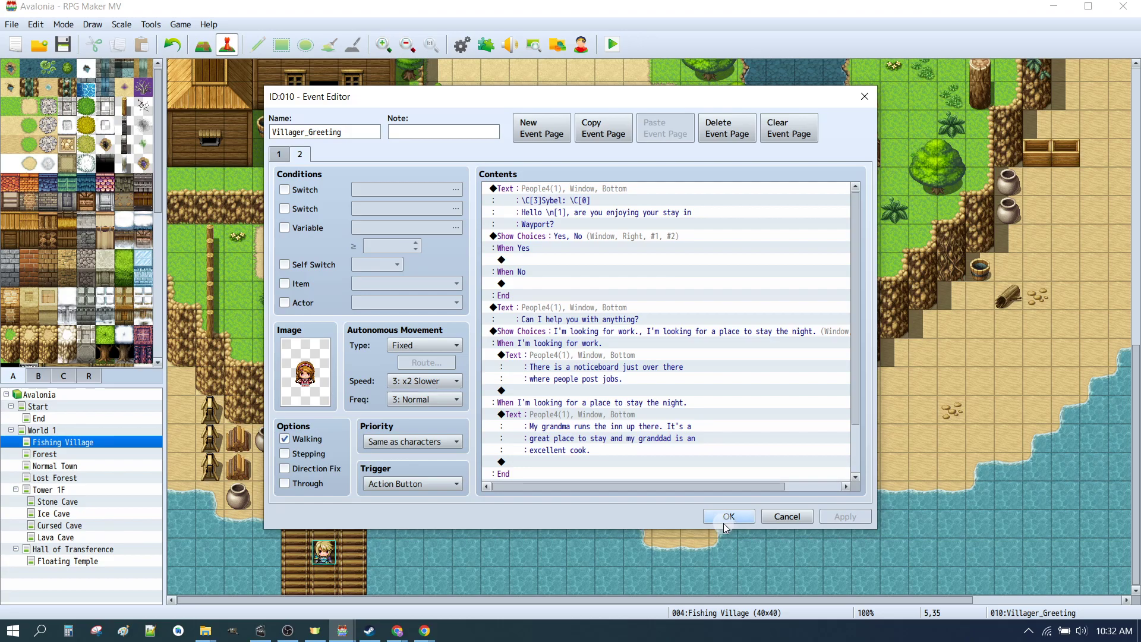
click(728, 516)
- Save and playtest the game, talk to the villager, answer Yes, go through the remaining dialogue, and end the playtest
click(612, 44)
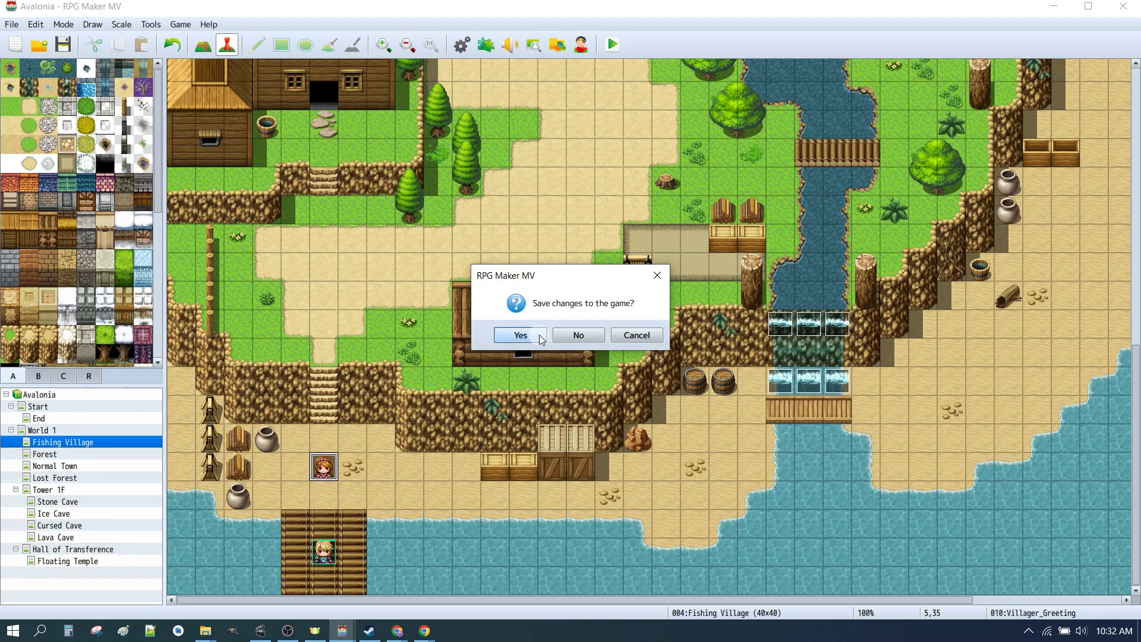
click(520, 335)
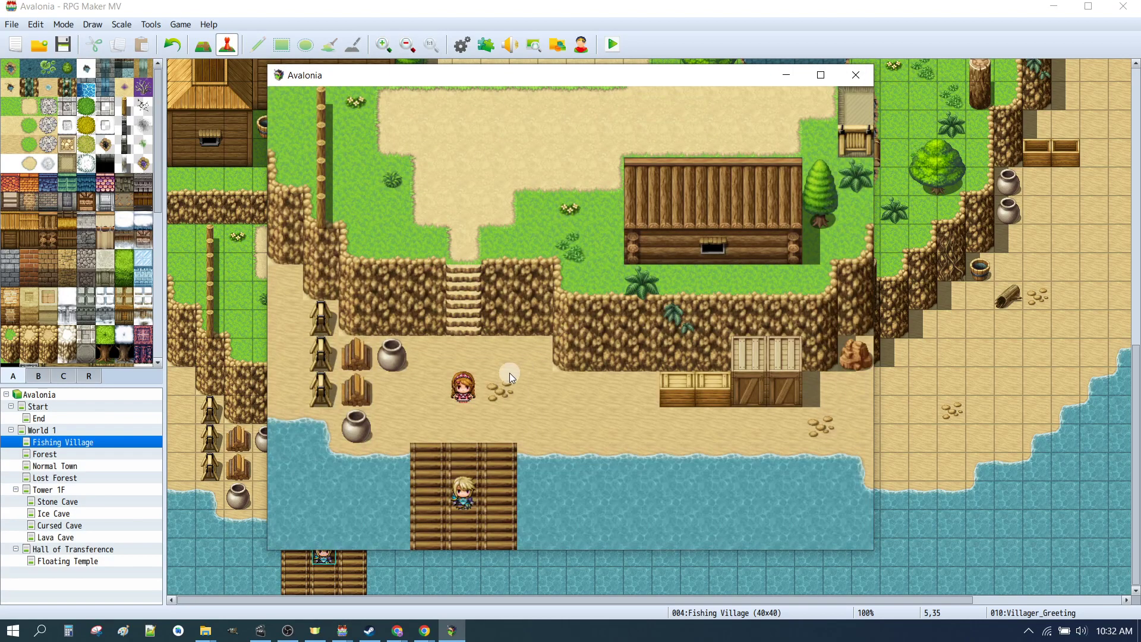
click(463, 388)
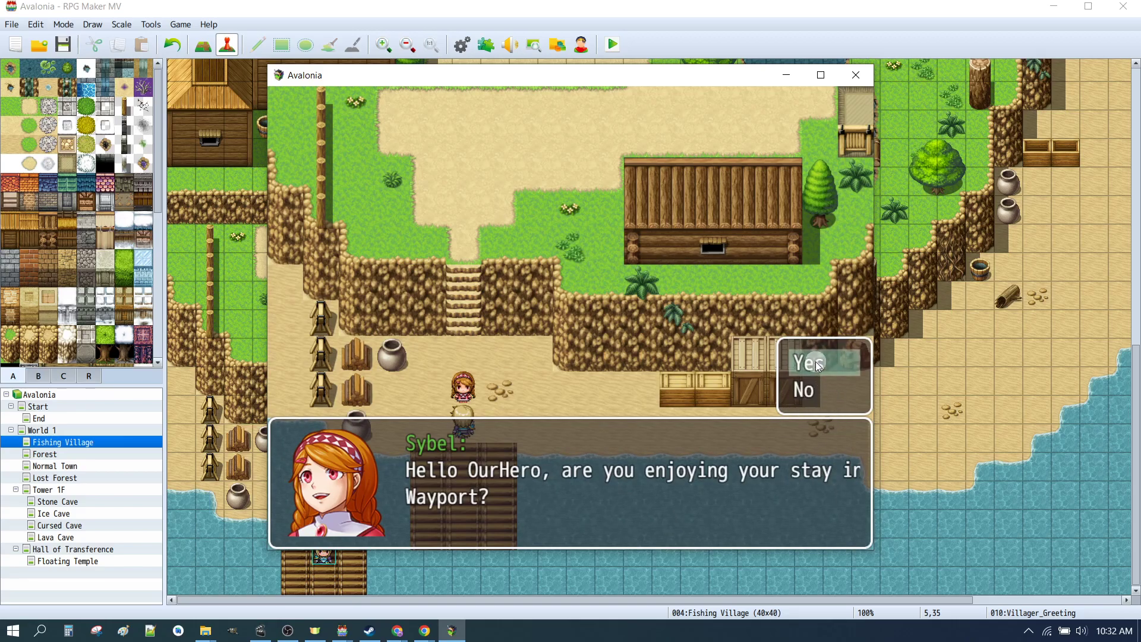
click(817, 364)
click(610, 475)
click(492, 361)
click(550, 499)
click(710, 504)
click(684, 390)
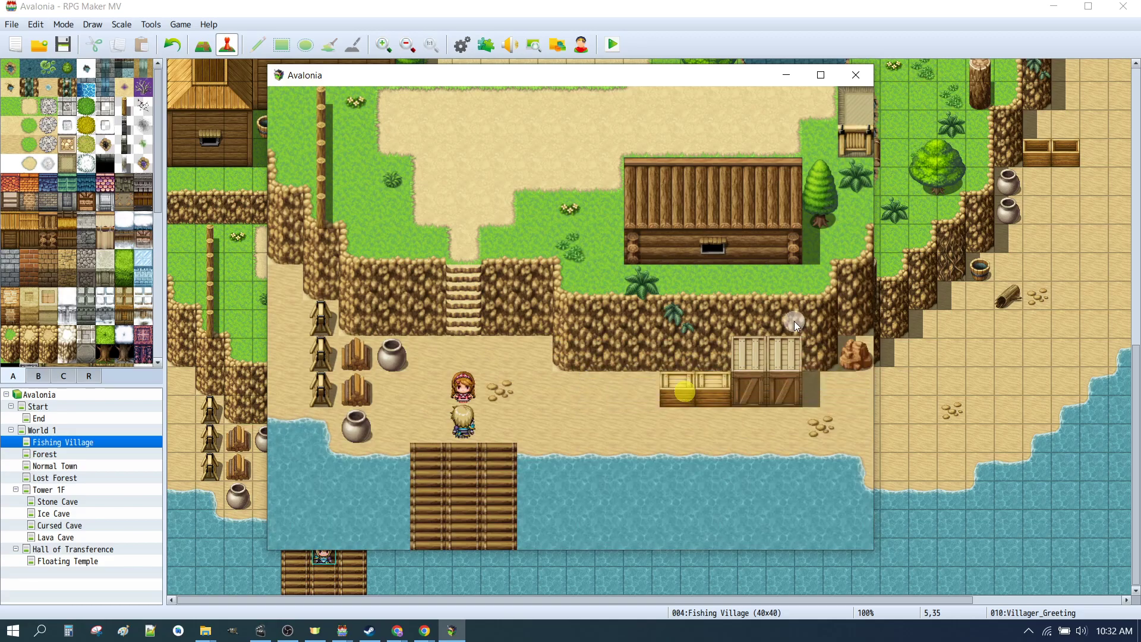
click(856, 75)
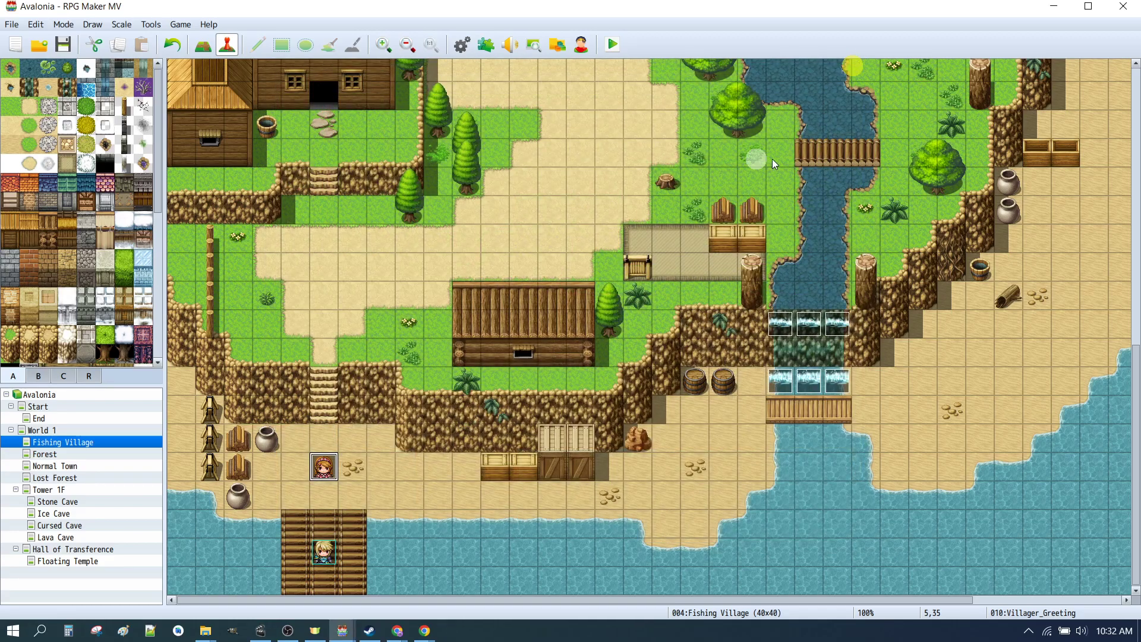
- Reopen the villager event and rewrap page 2's greeting so the word "in" starts the line with "Wayport?", then apply the change
double_click(327, 469)
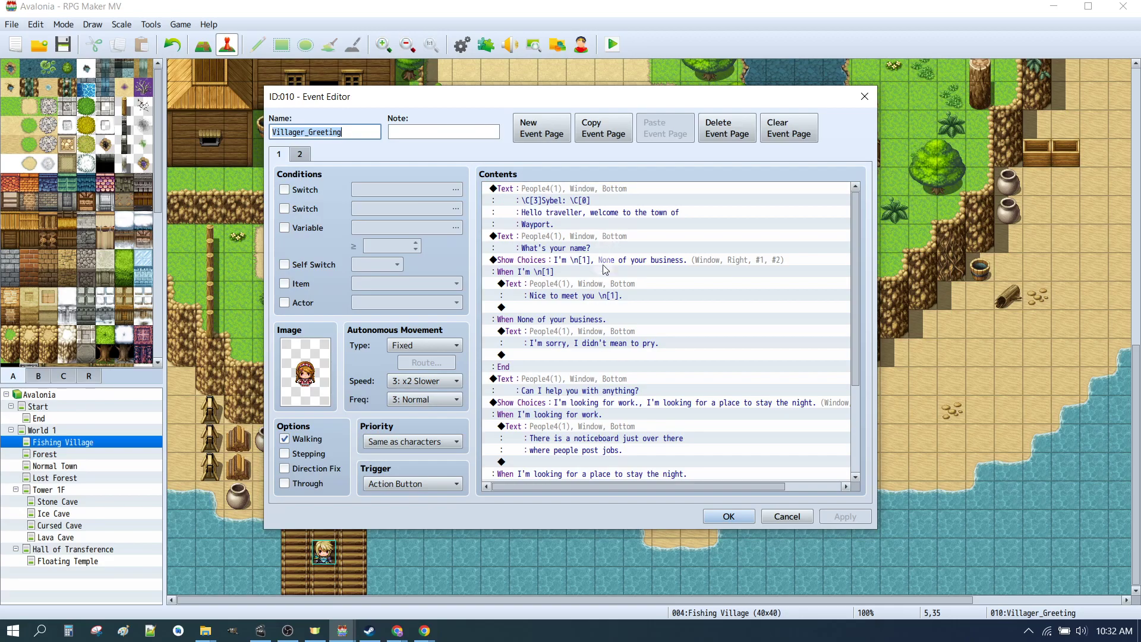
click(300, 154)
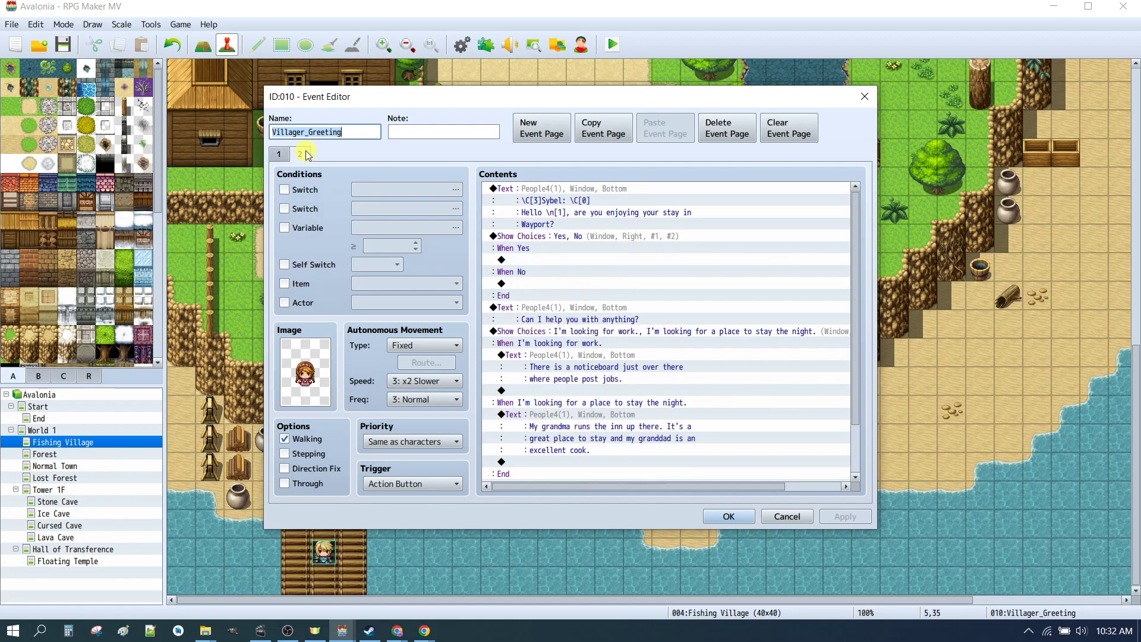
double_click(599, 190)
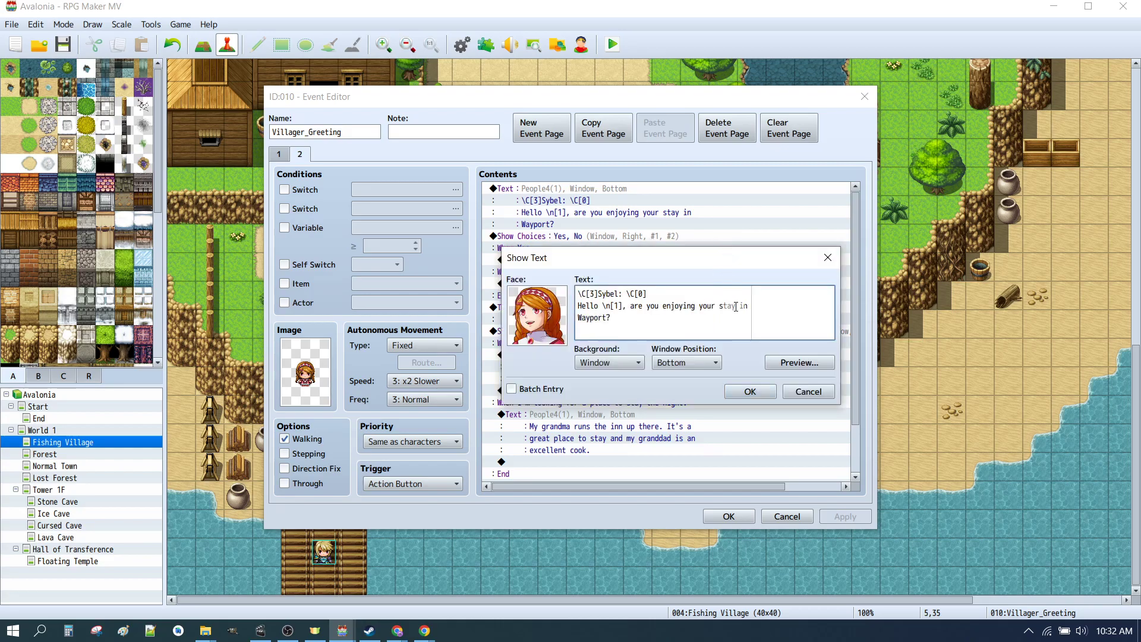
click(740, 307)
key(Return)
key(End)
key(Delete)
click(750, 391)
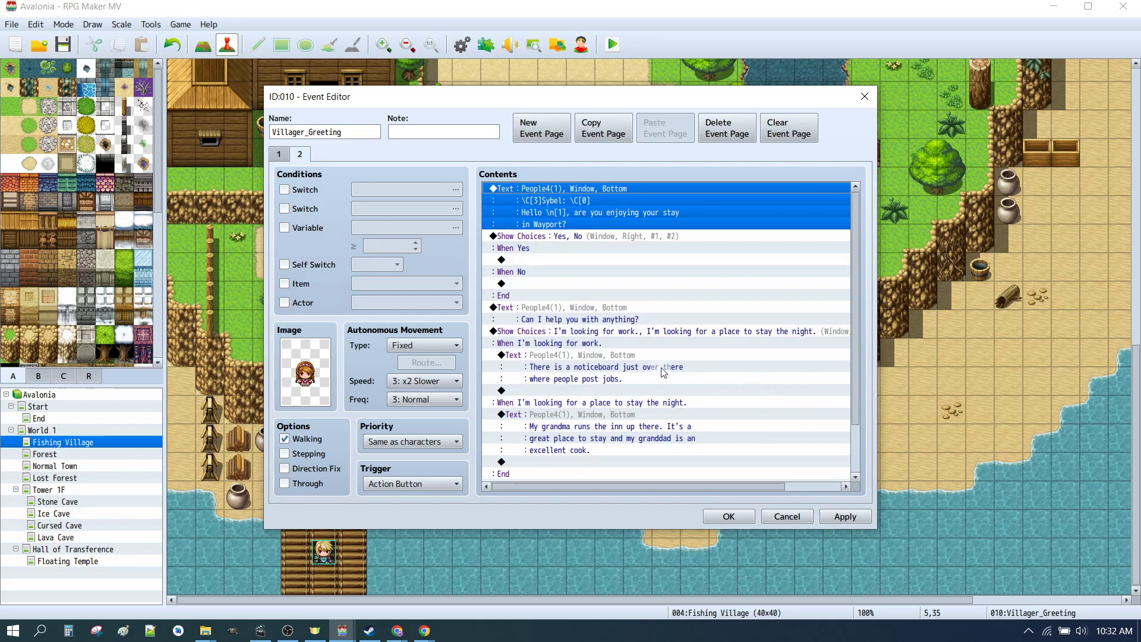
click(841, 516)
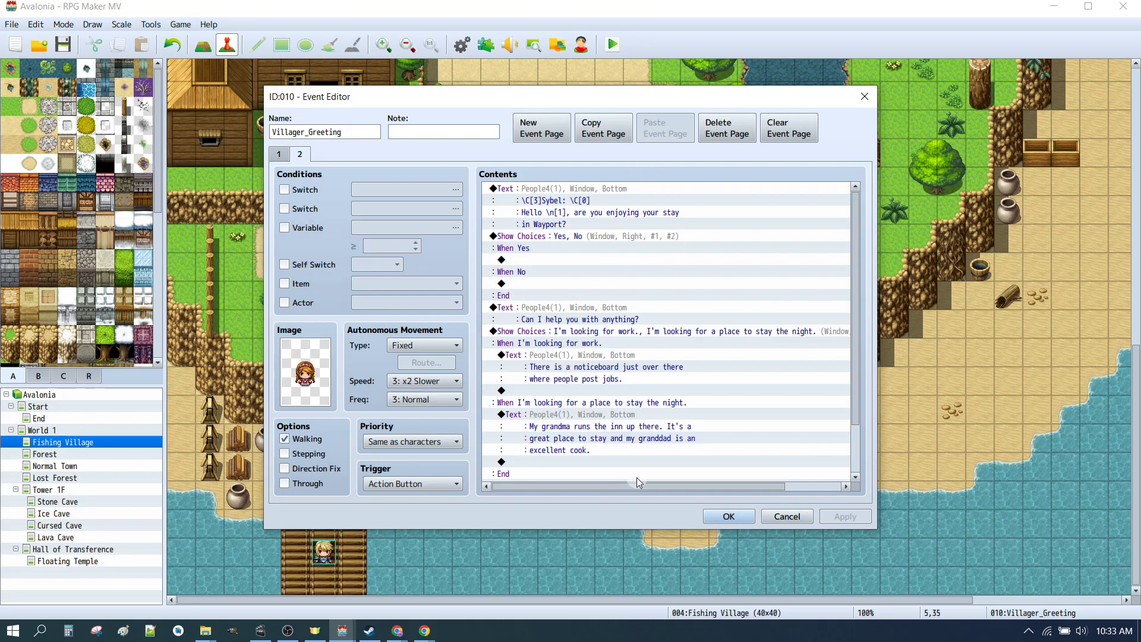
- Review page 1's dialogue commands from the greeting down to the empty line at the end of the contents
click(279, 154)
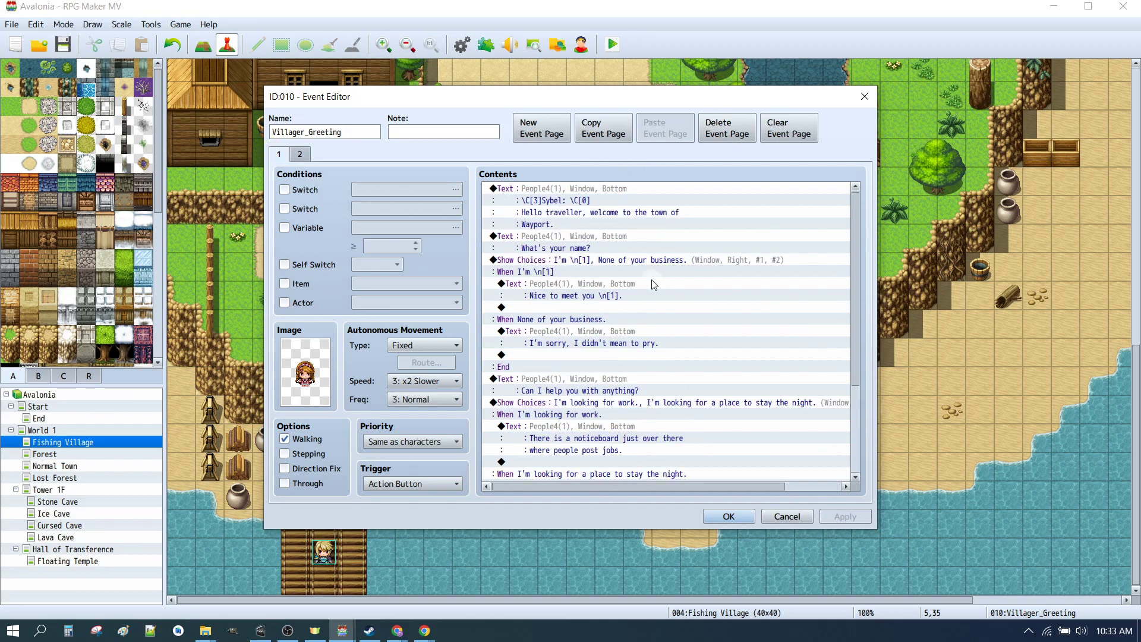
scroll(654, 284, down, 3)
scroll(672, 238, down, 1)
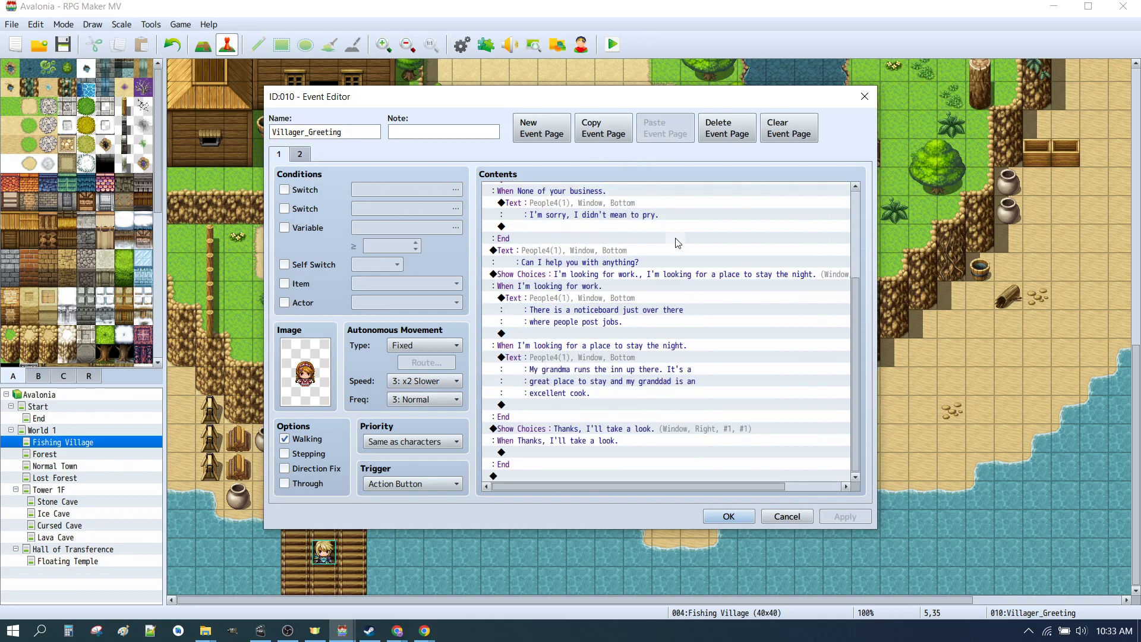
click(544, 474)
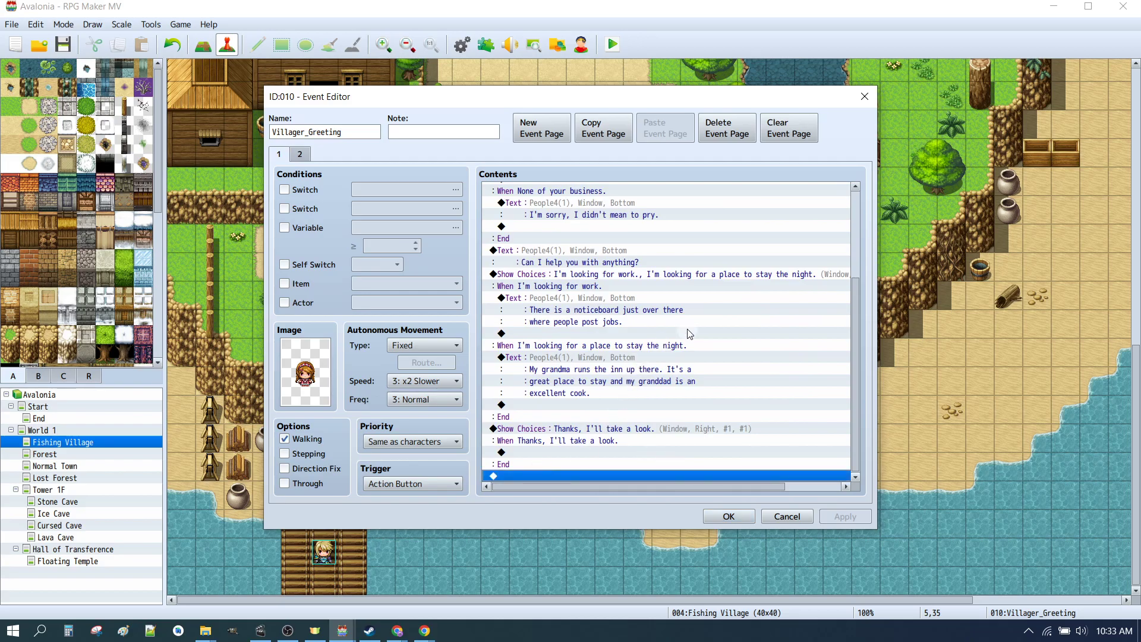
scroll(686, 350, up, 4)
scroll(692, 357, down, 4)
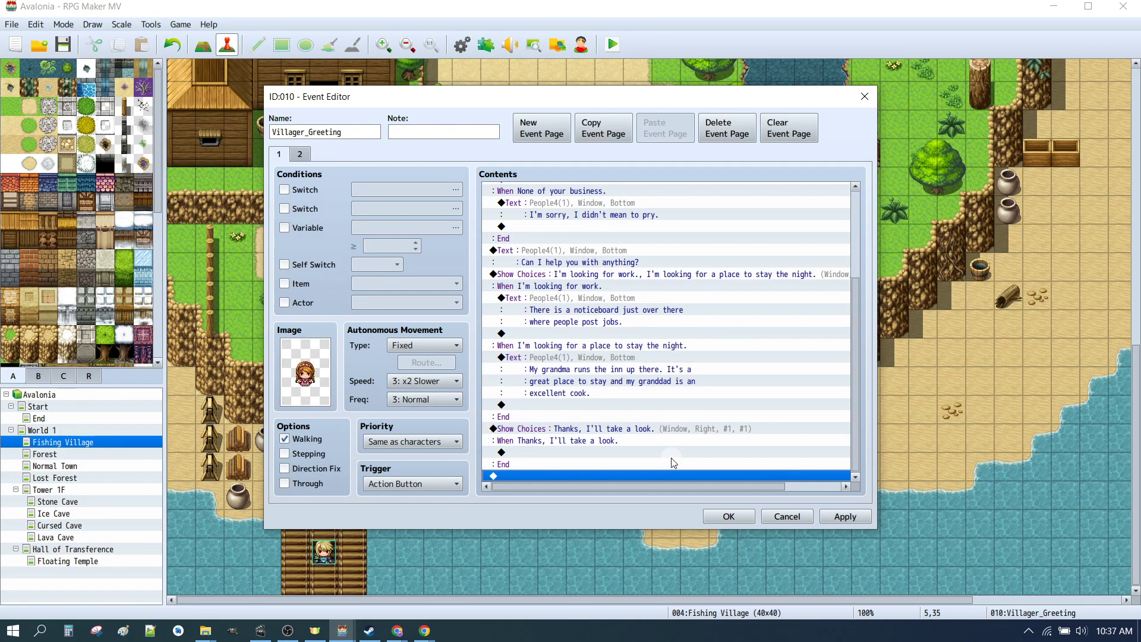
scroll(684, 458, up, 4)
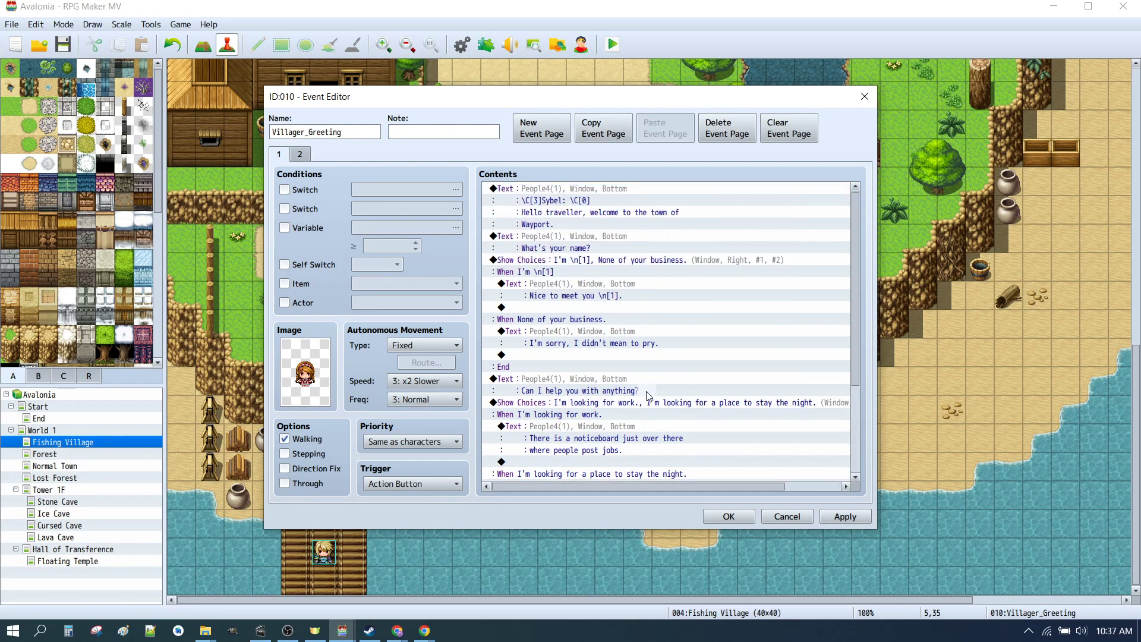
- Enable the Self Switch A condition on page 2 and return to page 1
click(300, 154)
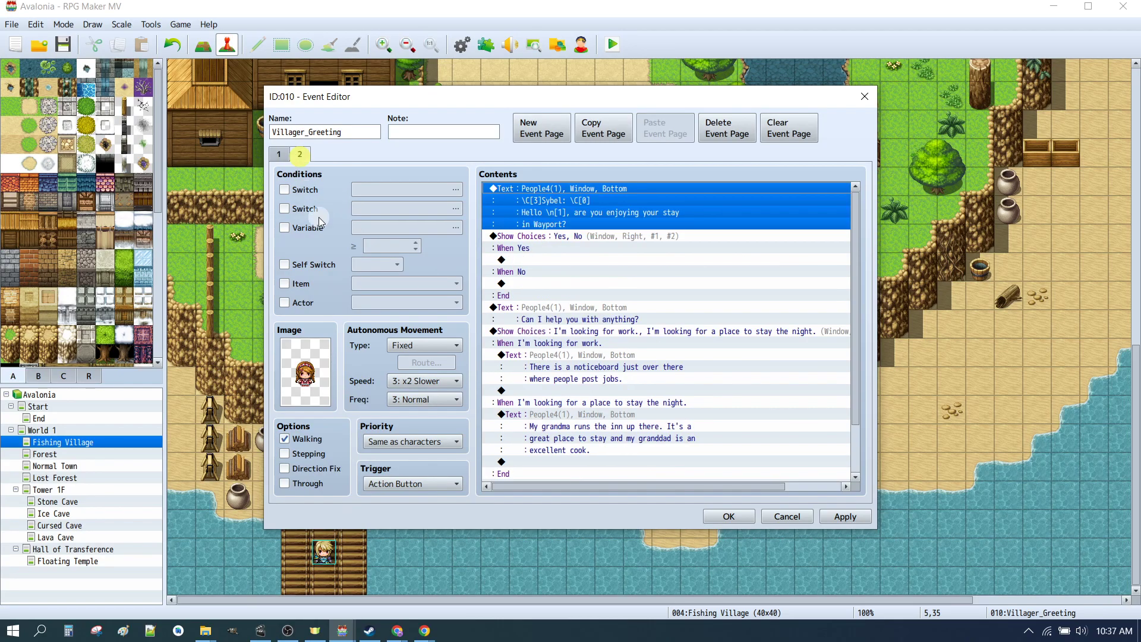
click(284, 264)
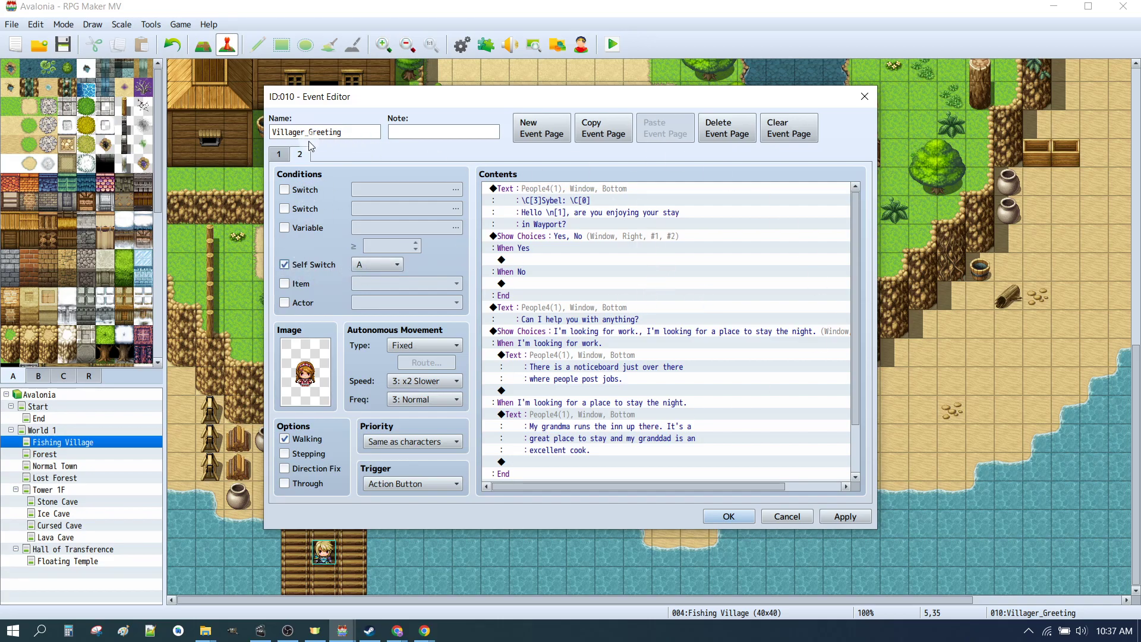
click(276, 155)
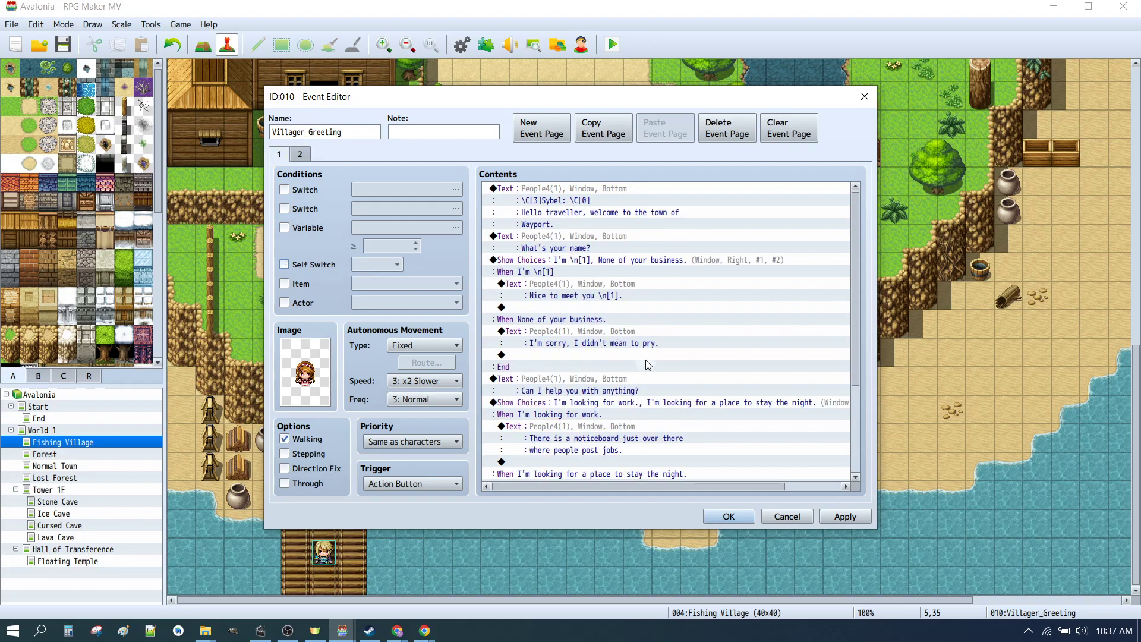
- Add a Control Self Switch command turning A ON after "Nice to meet you \n[1]." in the first choice branch, and save the event
click(548, 308)
click(583, 272)
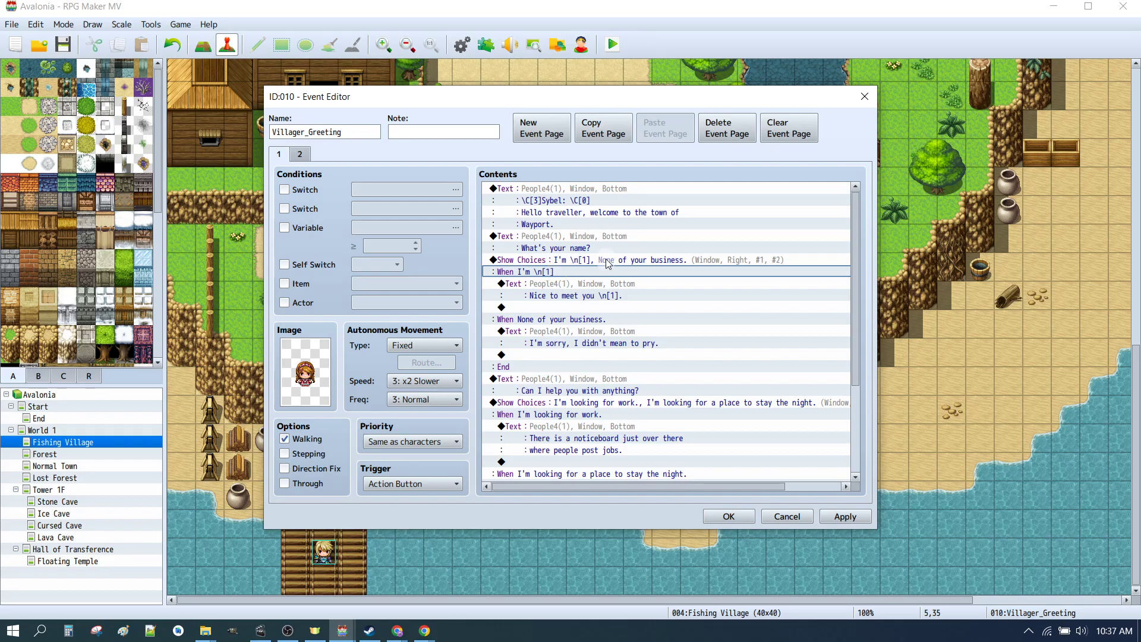
click(539, 307)
double_click(545, 308)
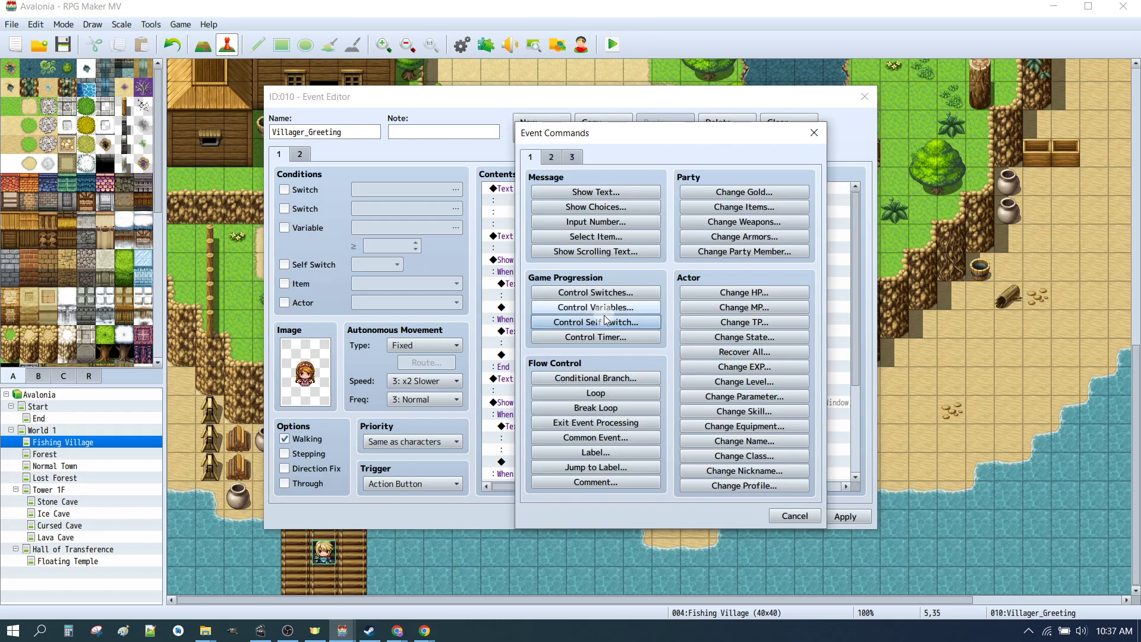
click(596, 321)
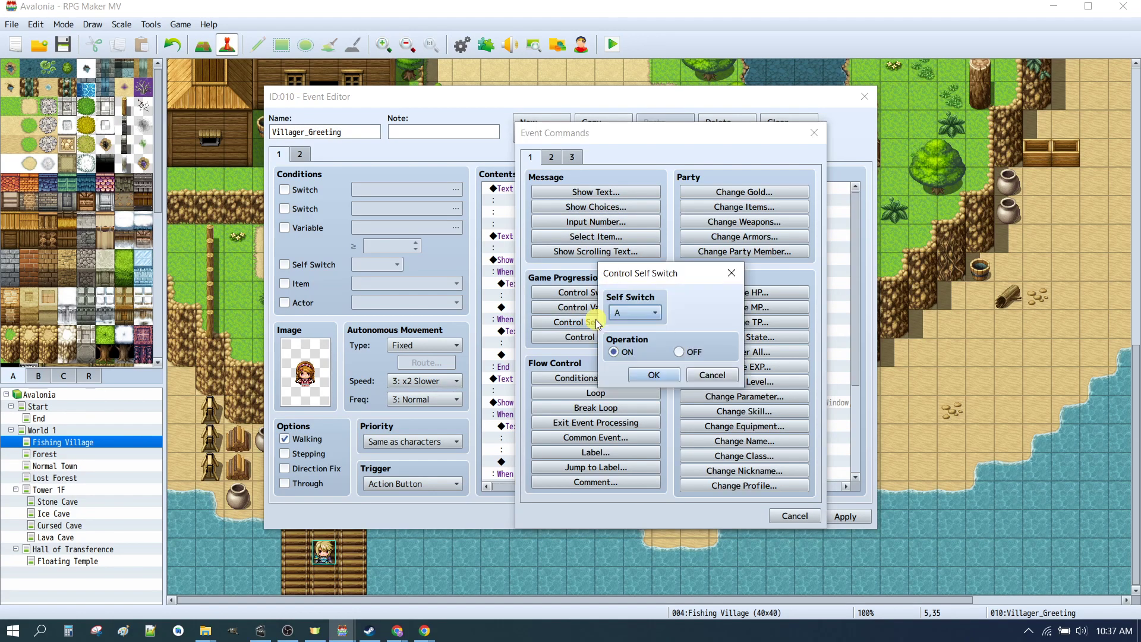
click(649, 374)
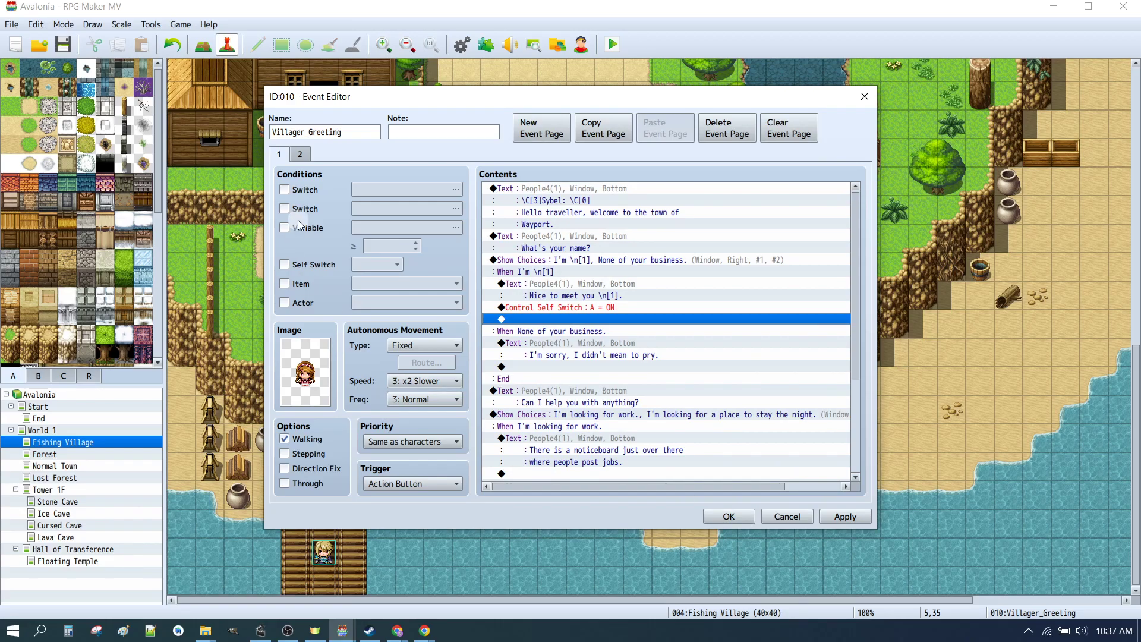
scroll(602, 289, down, 2)
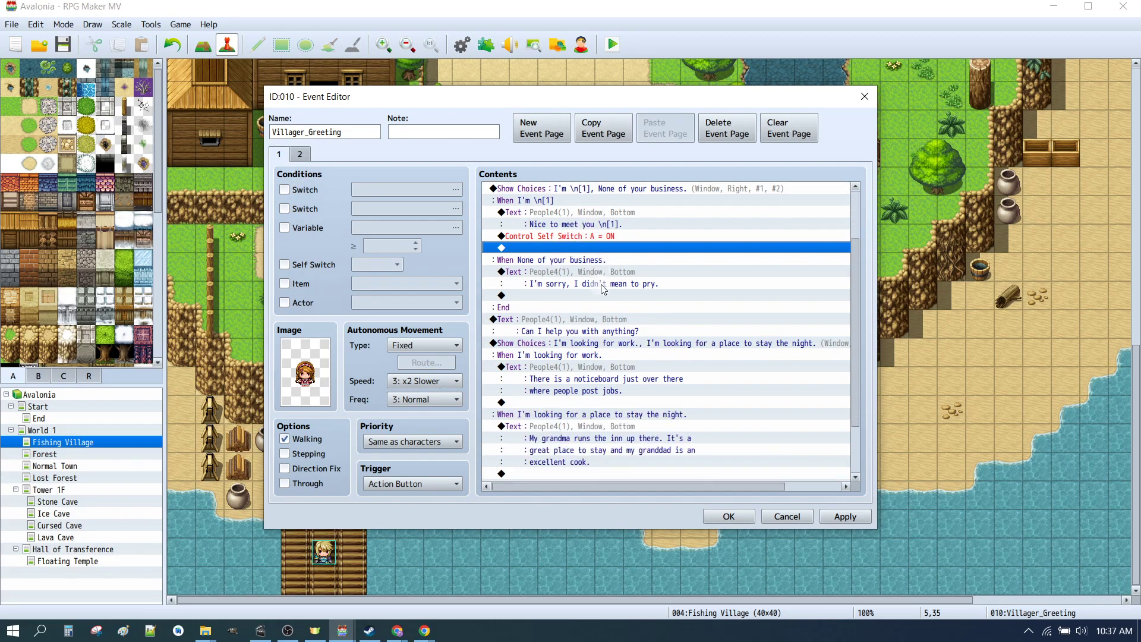
scroll(603, 290, down, 1)
click(729, 517)
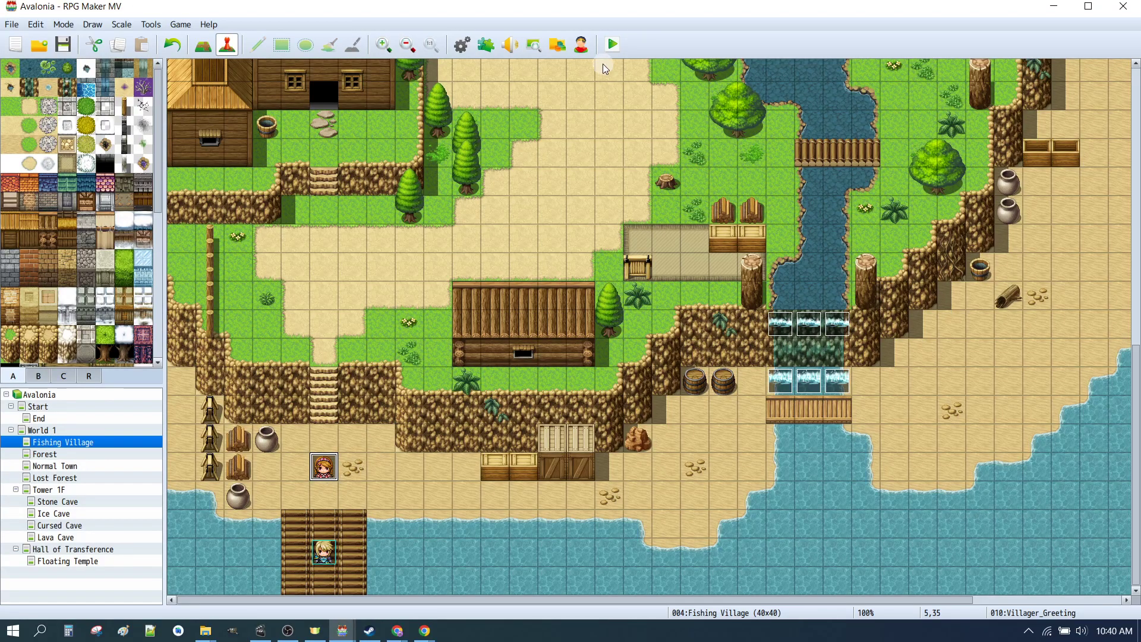
- Playtest the game and talk to the villager, answering "I'm OurHero" and asking for a place to stay the night, through to the end
click(612, 50)
click(518, 334)
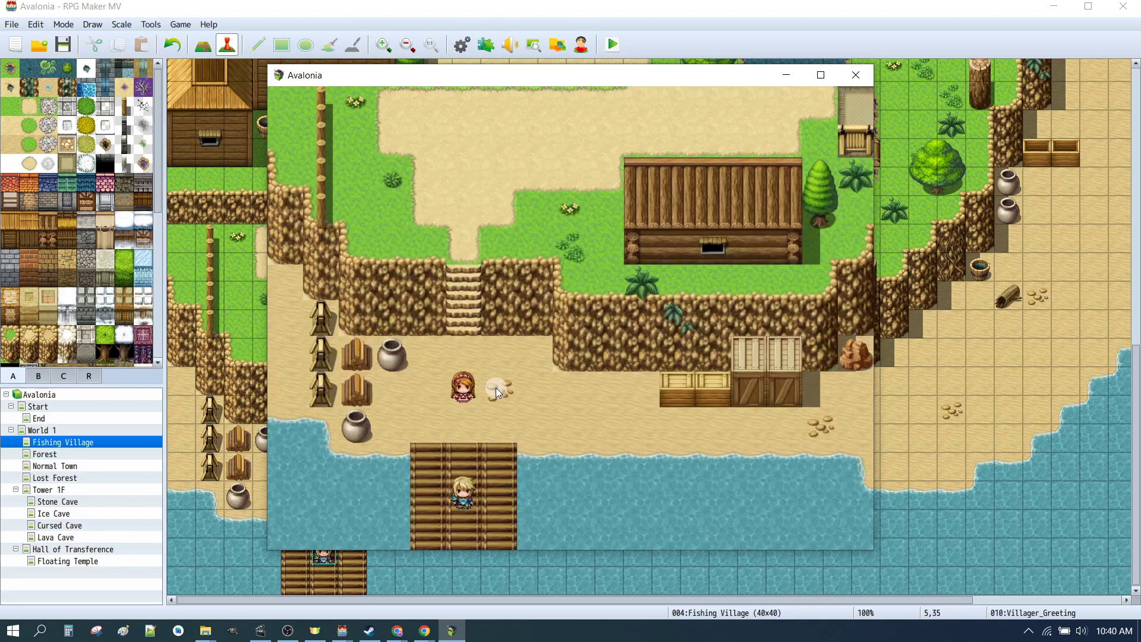
click(458, 392)
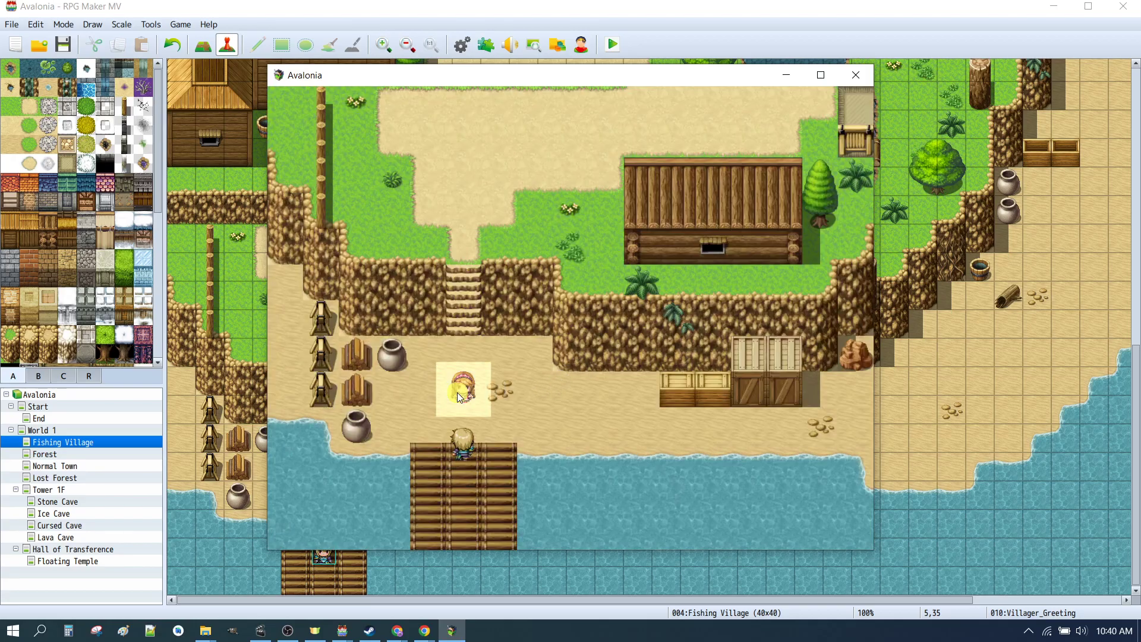
click(650, 474)
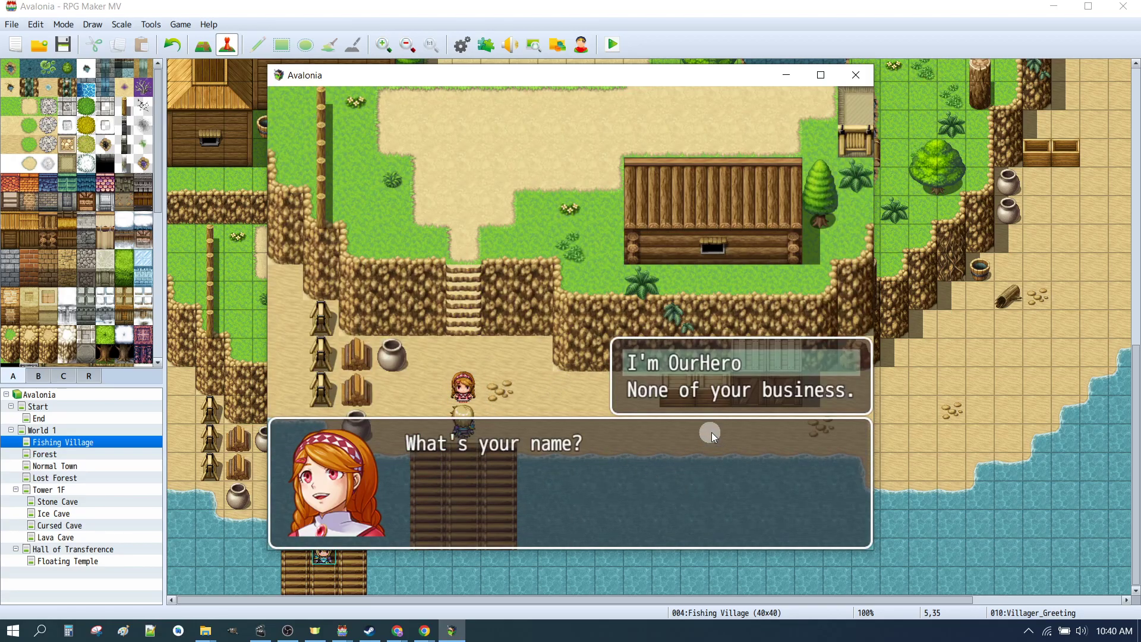
click(682, 357)
click(694, 441)
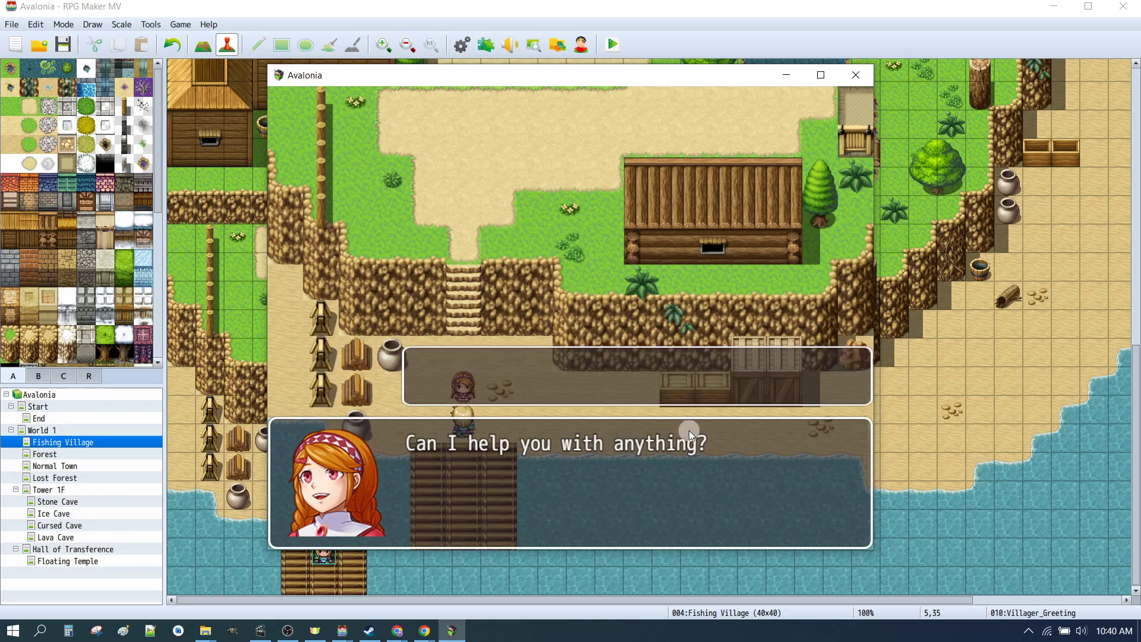
click(569, 390)
click(557, 493)
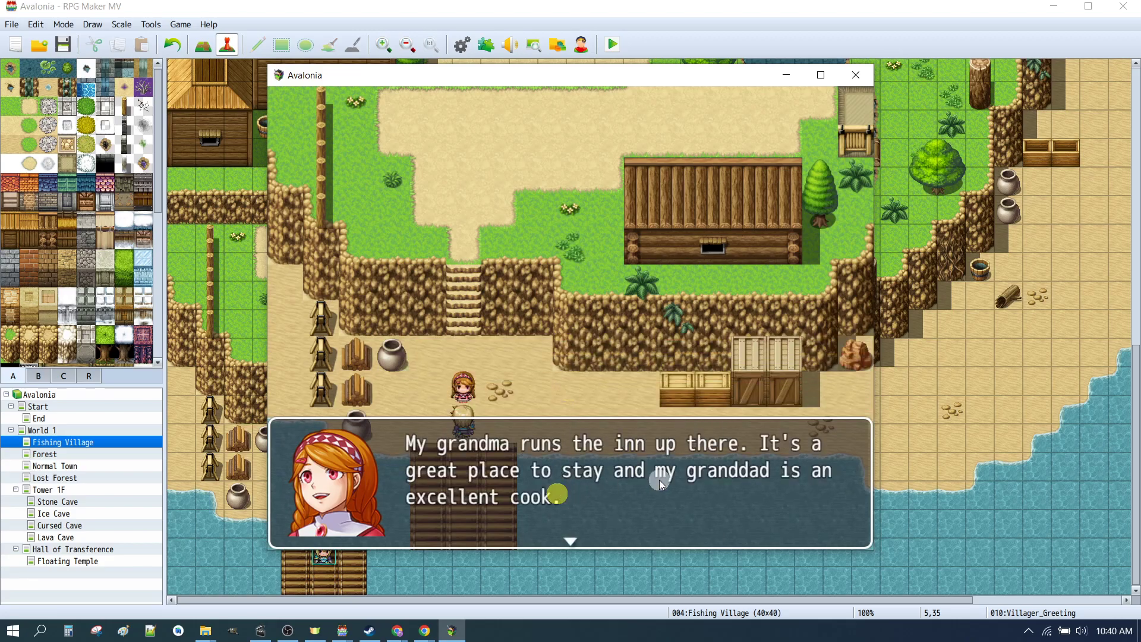
click(635, 493)
click(703, 384)
- Step away and talk to the villager again, answer Yes, ask about work, finish the dialogue, and end the playtest
click(474, 468)
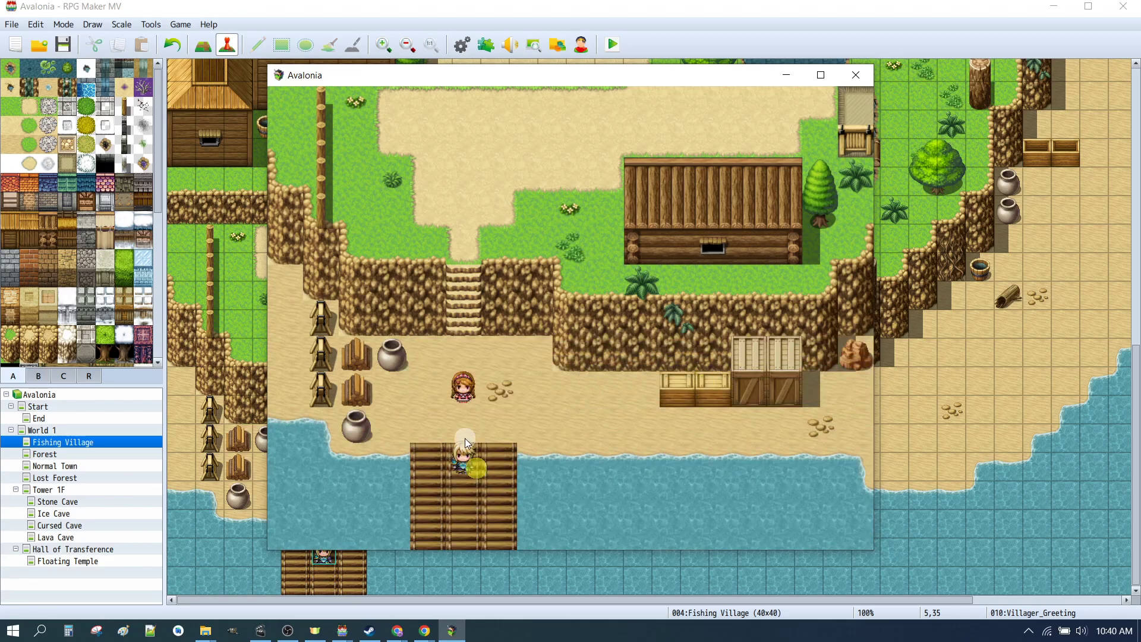
click(461, 391)
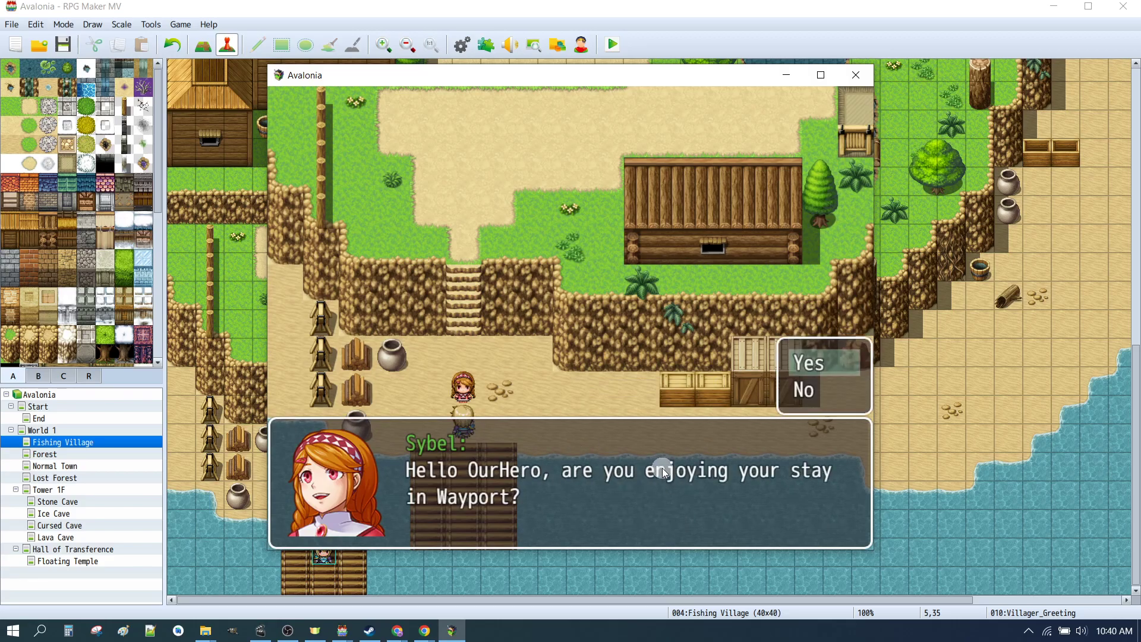
click(812, 366)
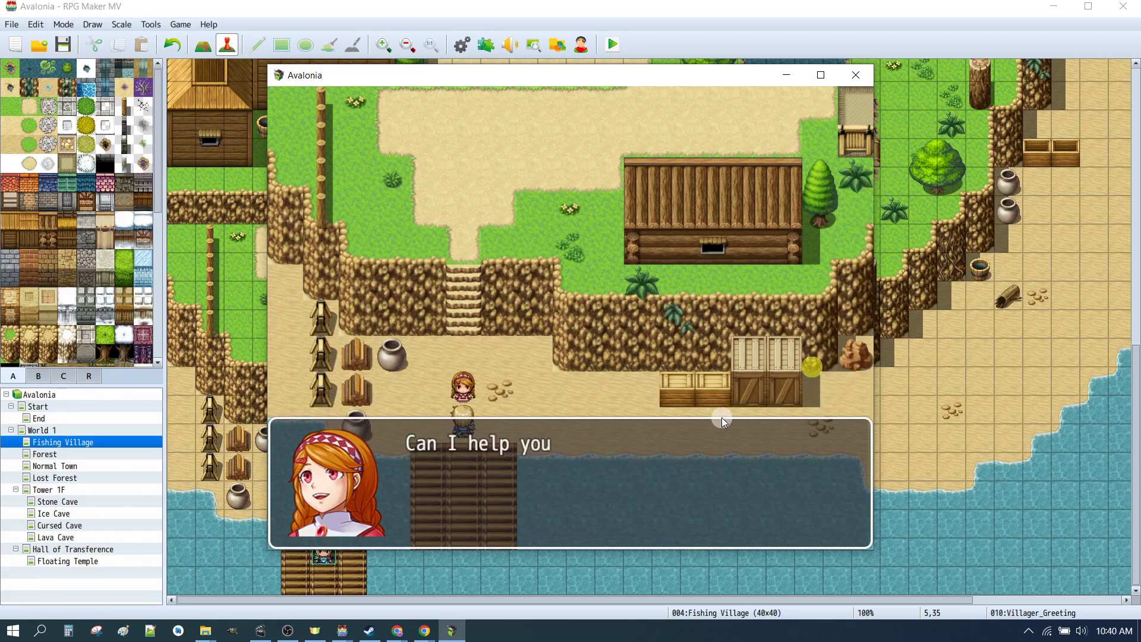
click(538, 362)
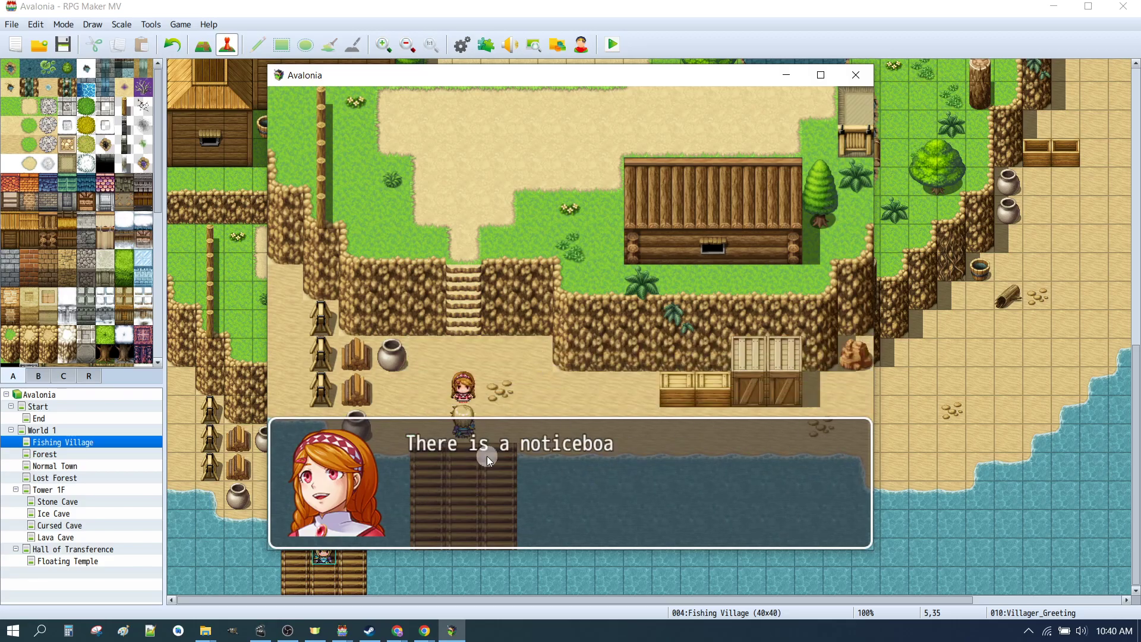
click(707, 447)
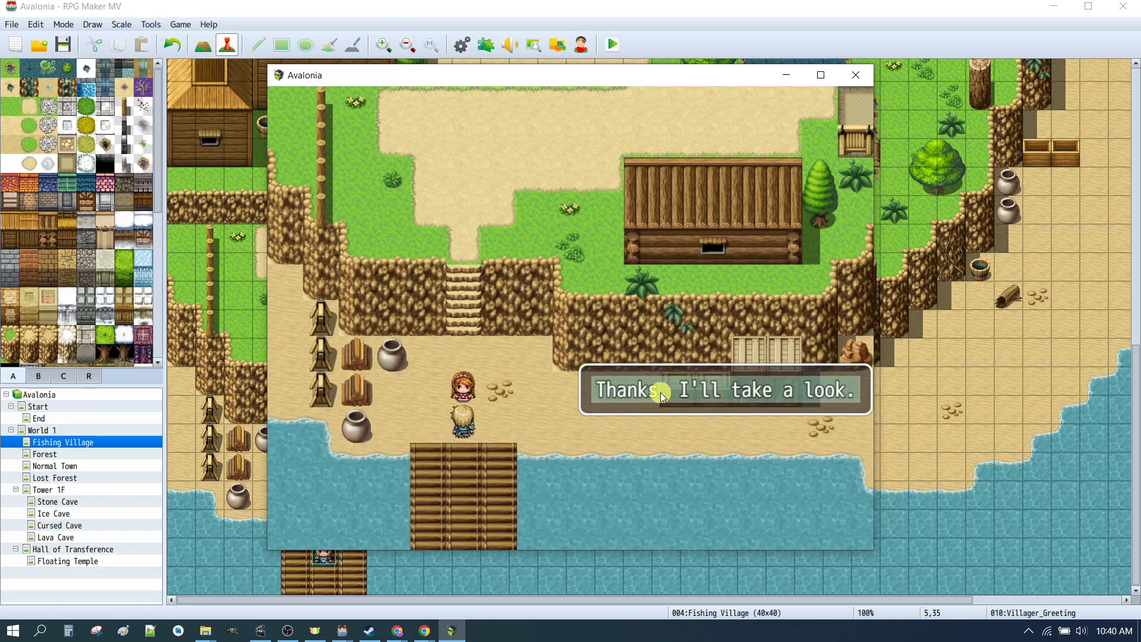
click(661, 392)
click(855, 75)
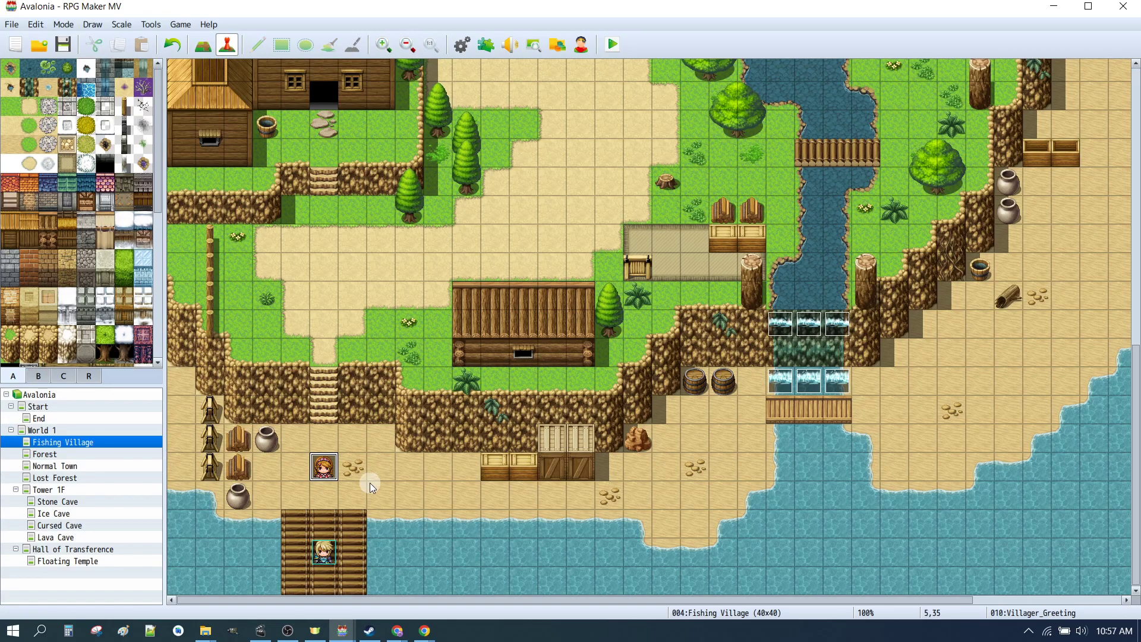
- Create a new event on the sandy path just outside the central house's doorway, at map tile 12,22
scroll(497, 346, up, 7)
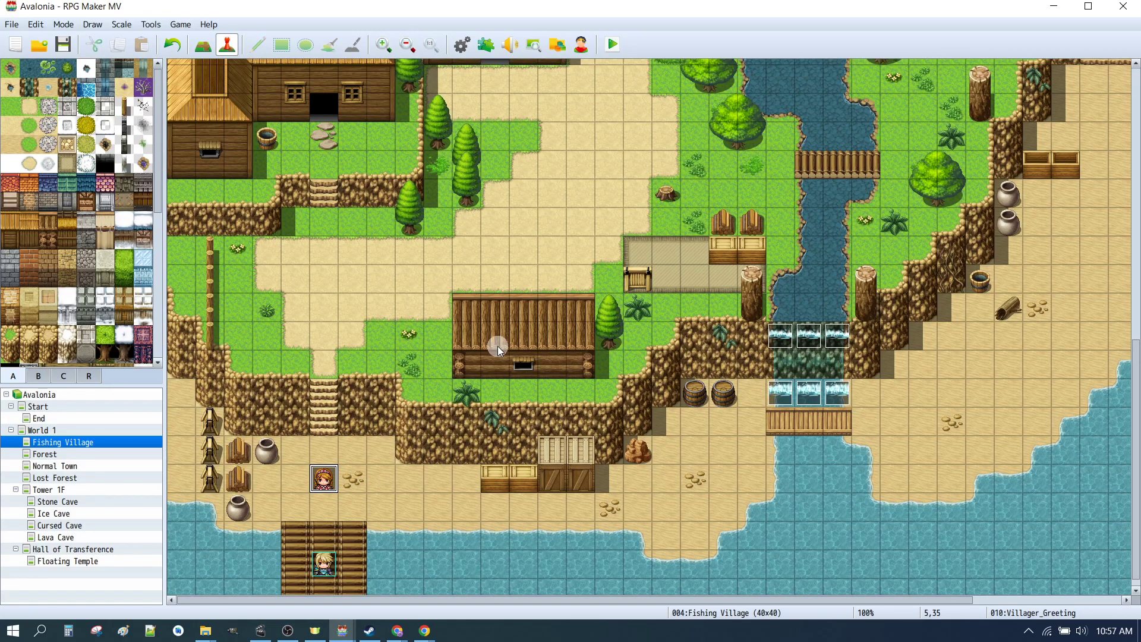
scroll(657, 415, up, 7)
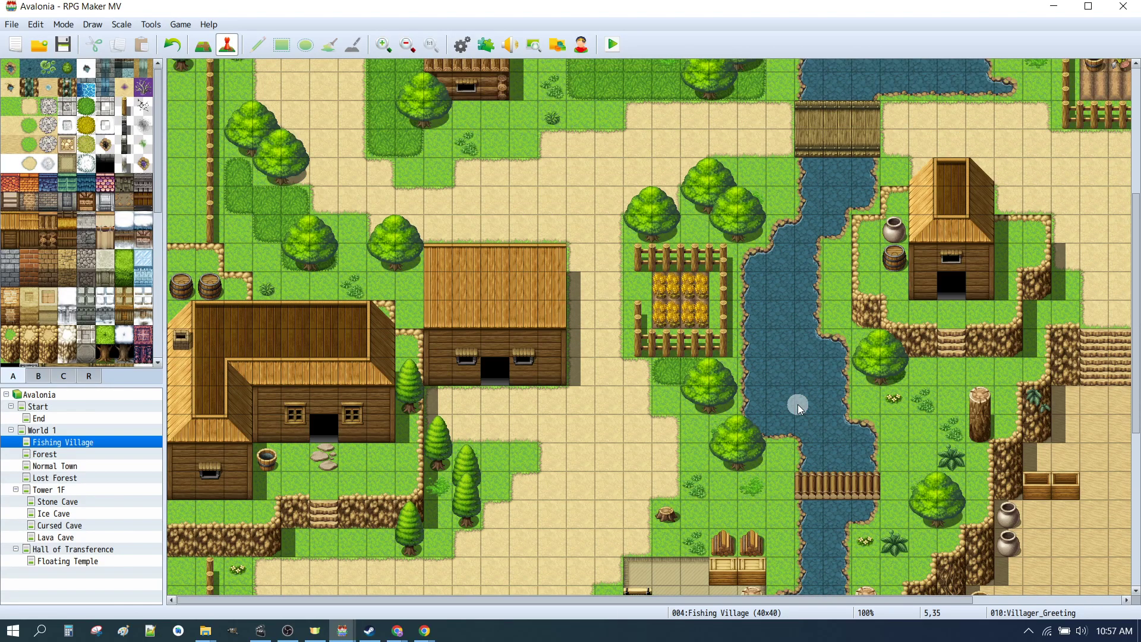
scroll(733, 440, down, 6)
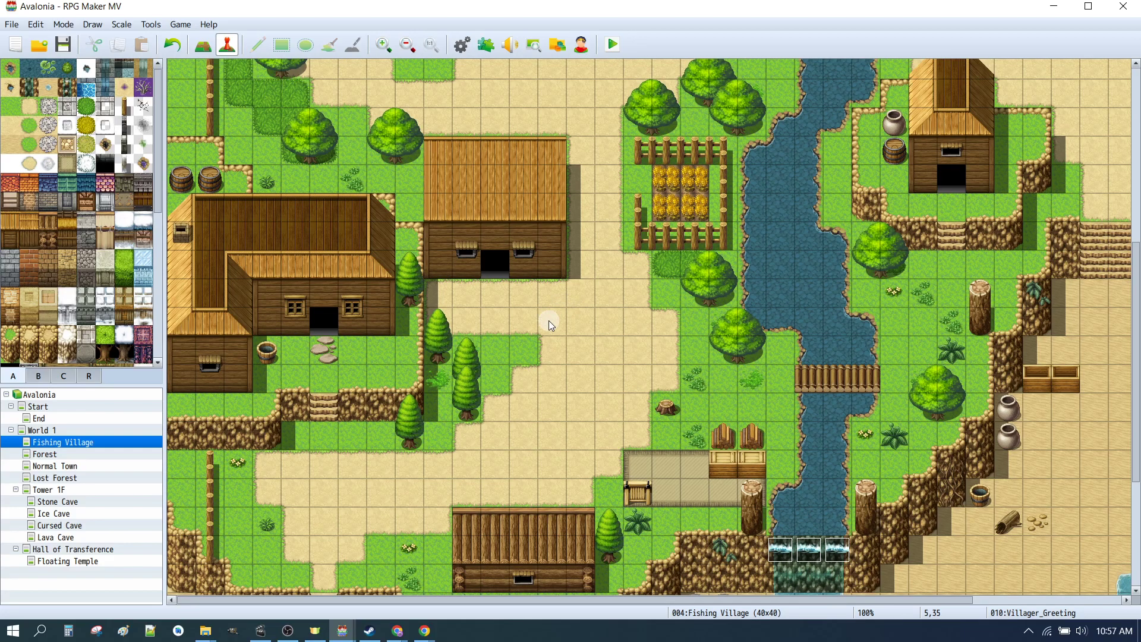
right_click(529, 327)
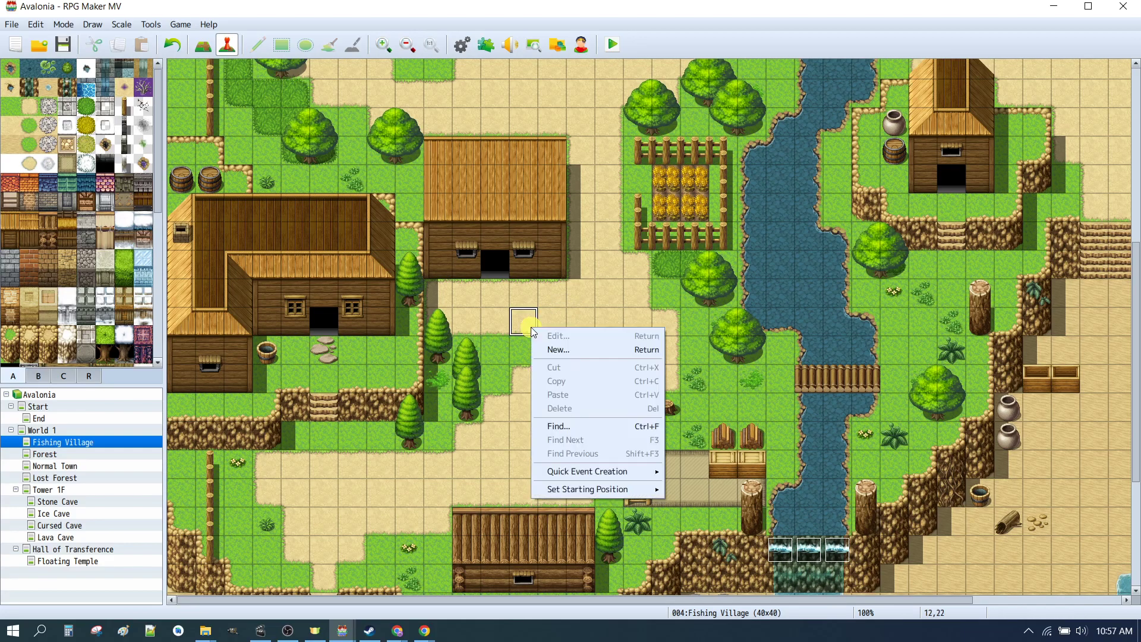
click(548, 354)
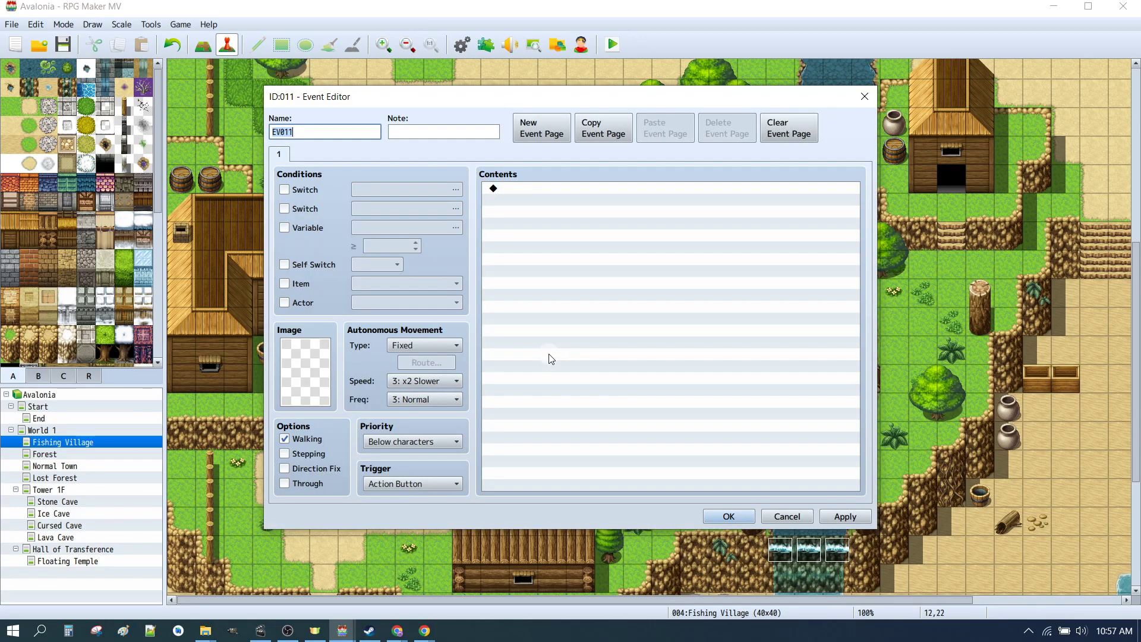
double_click(305, 372)
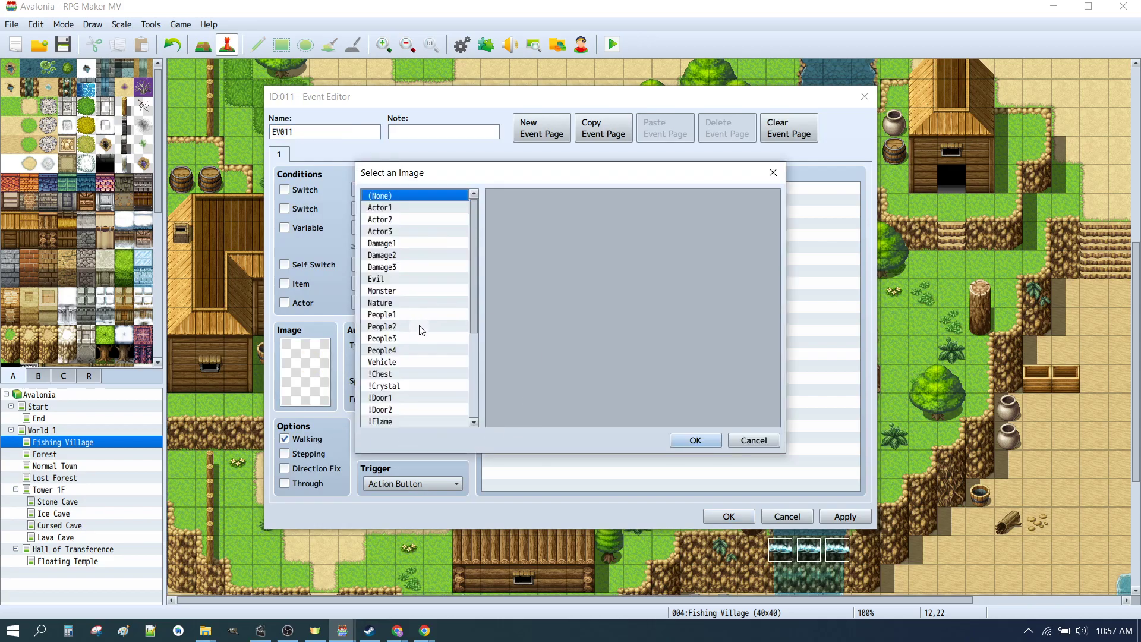
click(407, 315)
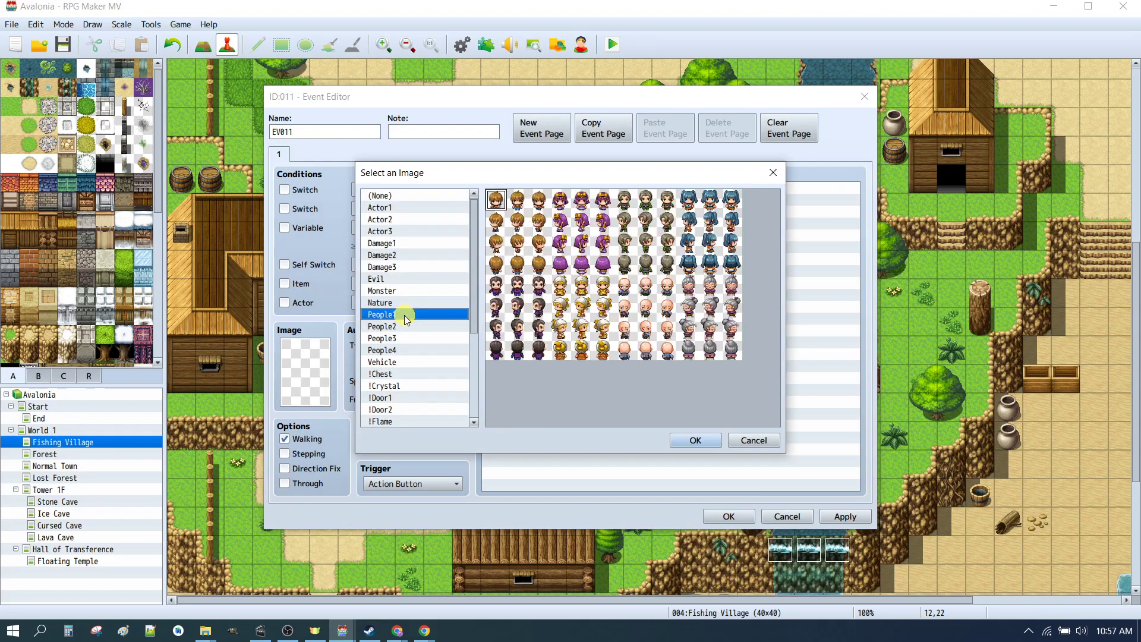
click(752, 440)
- Add a Show Text command reading "Lovely weather isn't it?" with the People1 face of the blonde woman in a white headscarf
click(530, 189)
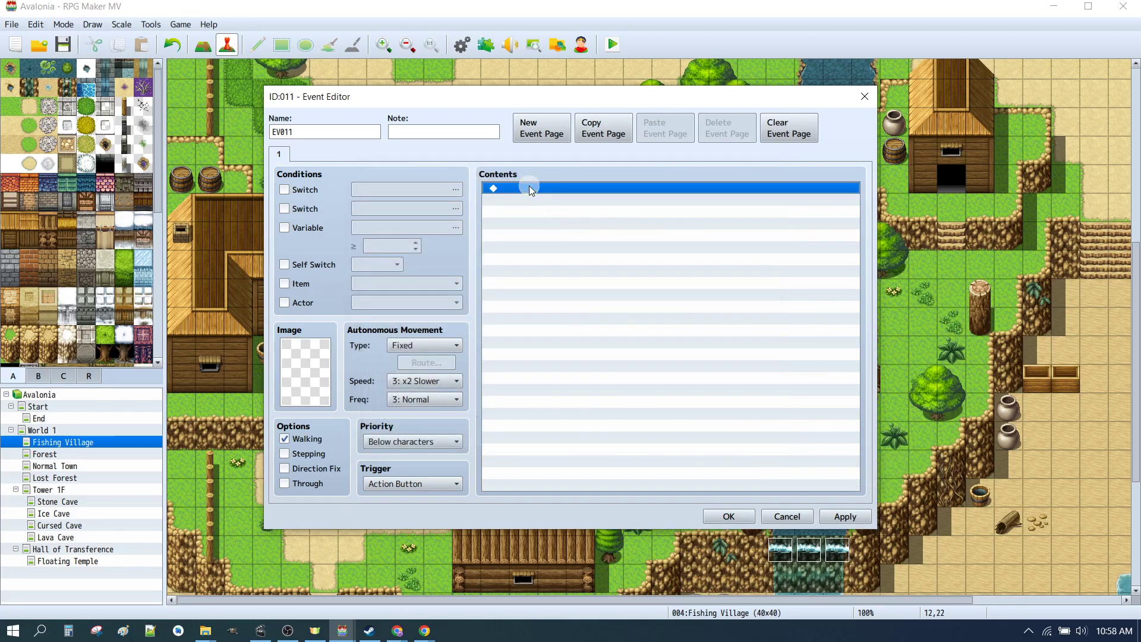
double_click(530, 189)
click(581, 196)
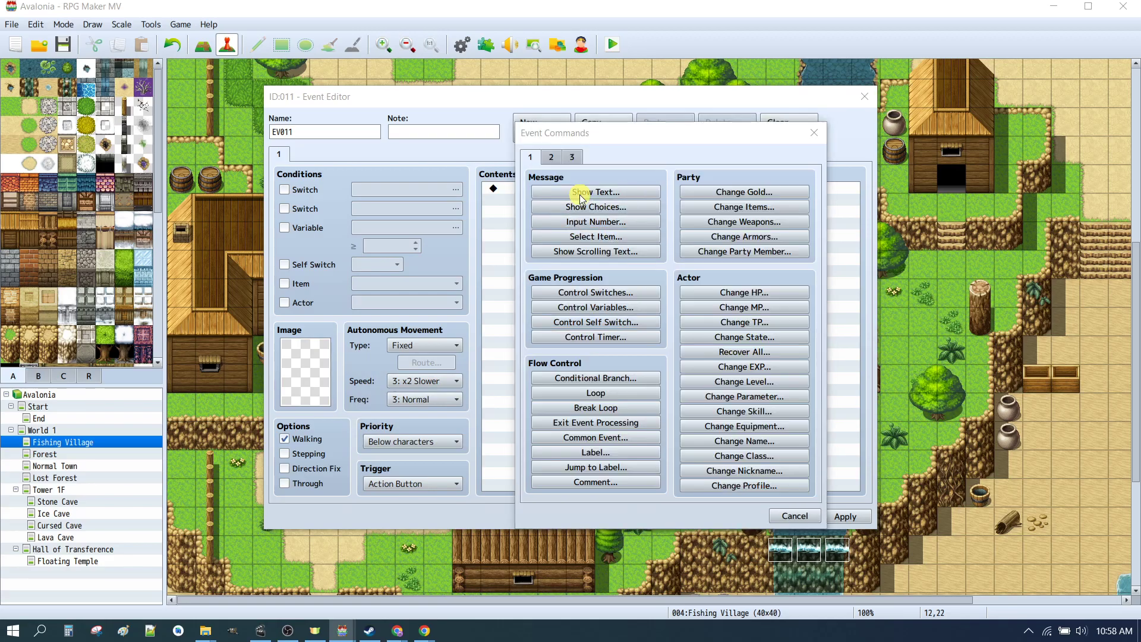
double_click(535, 310)
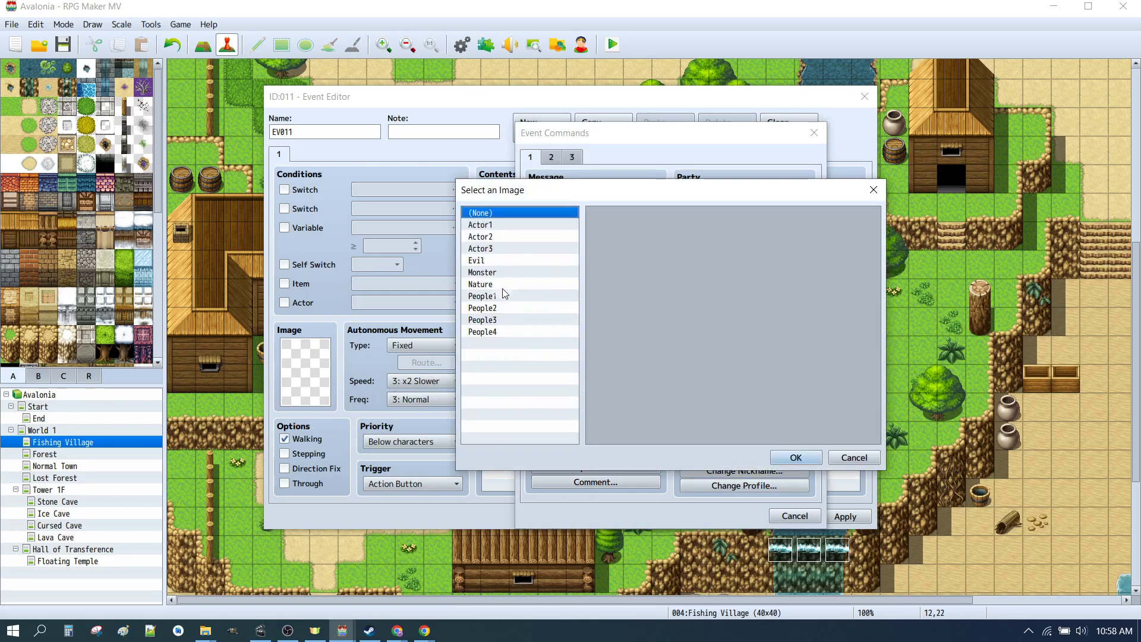
click(483, 296)
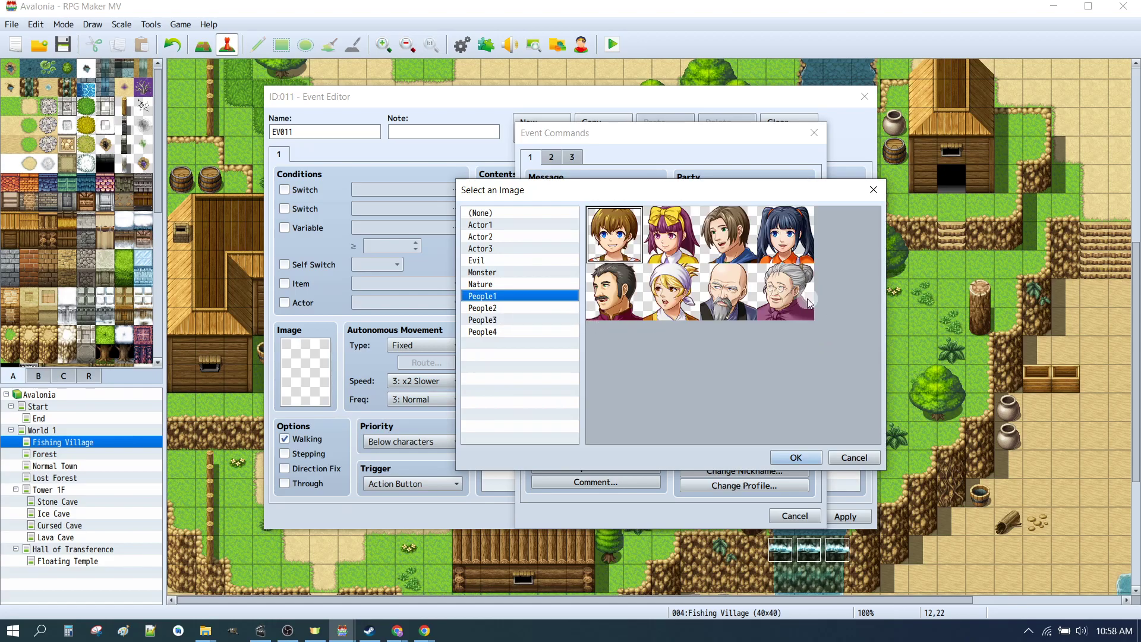
click(682, 299)
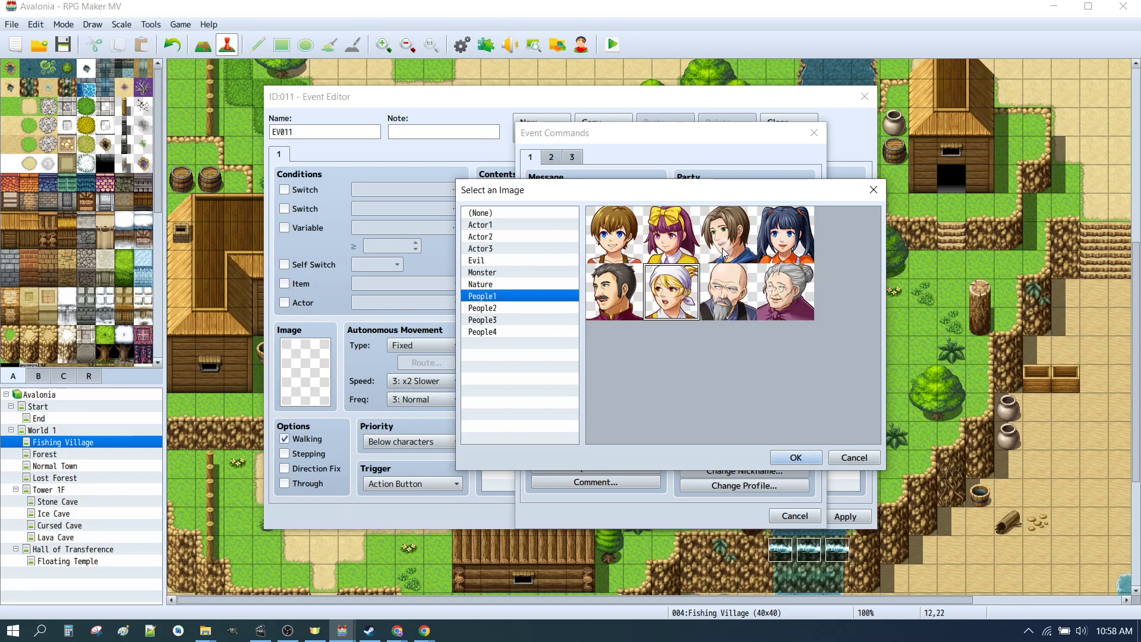
click(796, 457)
click(682, 298)
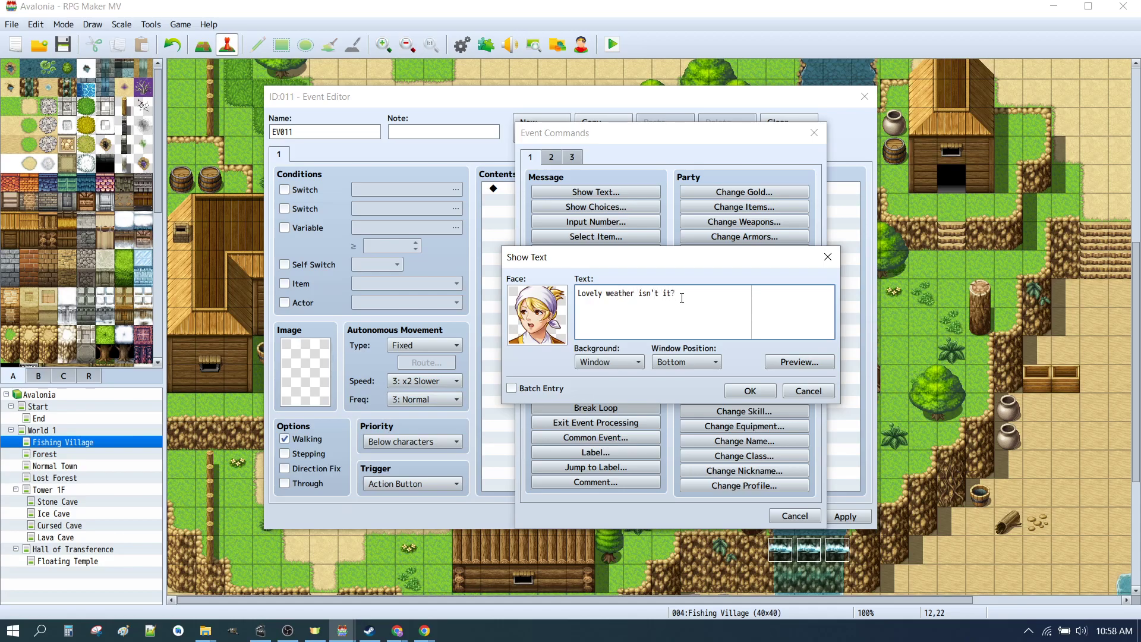
click(750, 390)
- Set the event's image to the front-facing People1 sprite of the blonde woman in the white headscarf
click(292, 373)
double_click(294, 373)
click(414, 315)
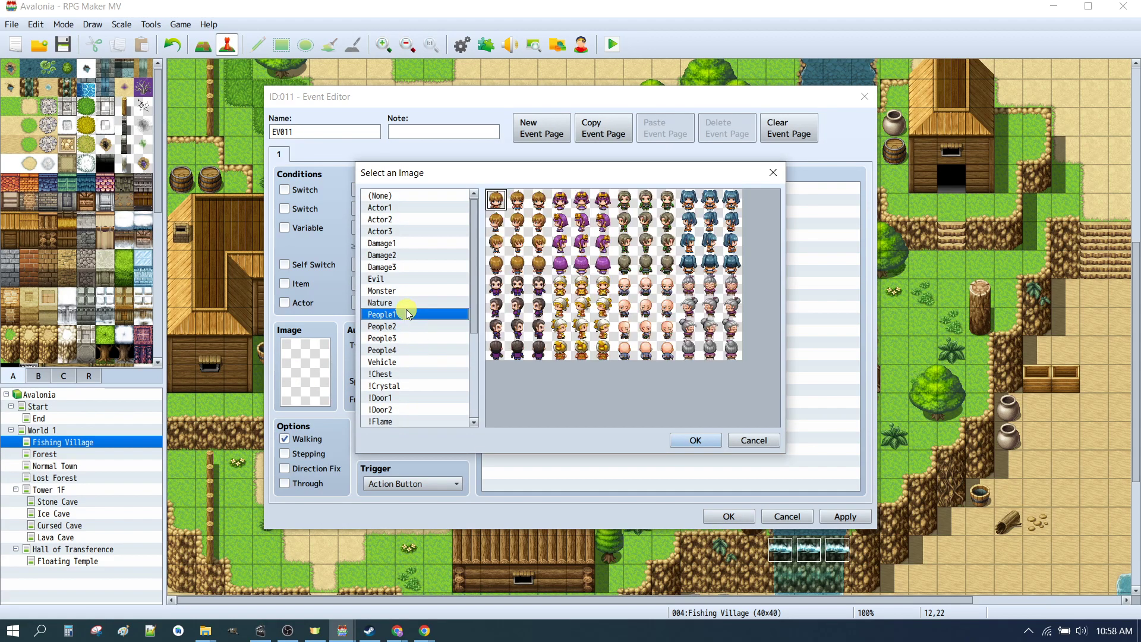
click(582, 285)
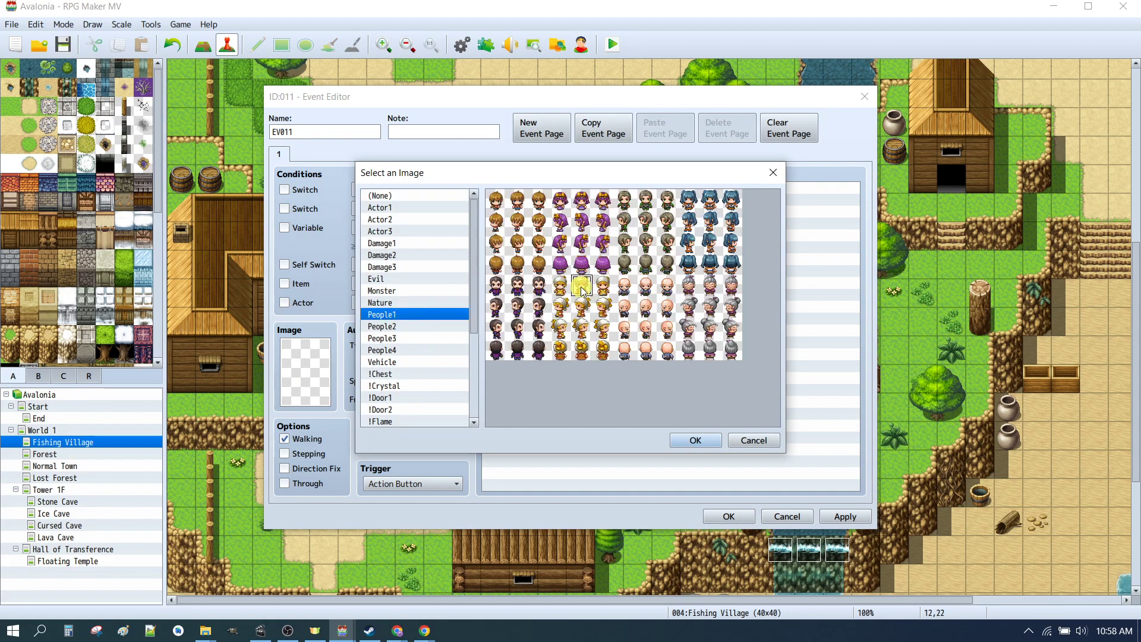
click(693, 441)
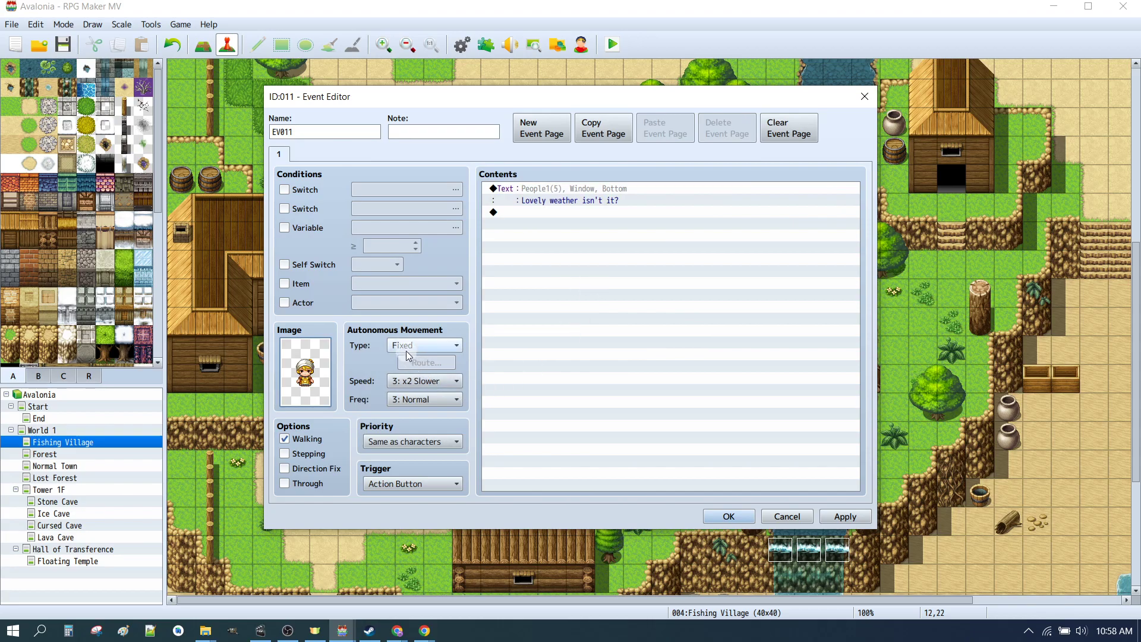
- Set the new event's autonomous movement type to Random
click(728, 517)
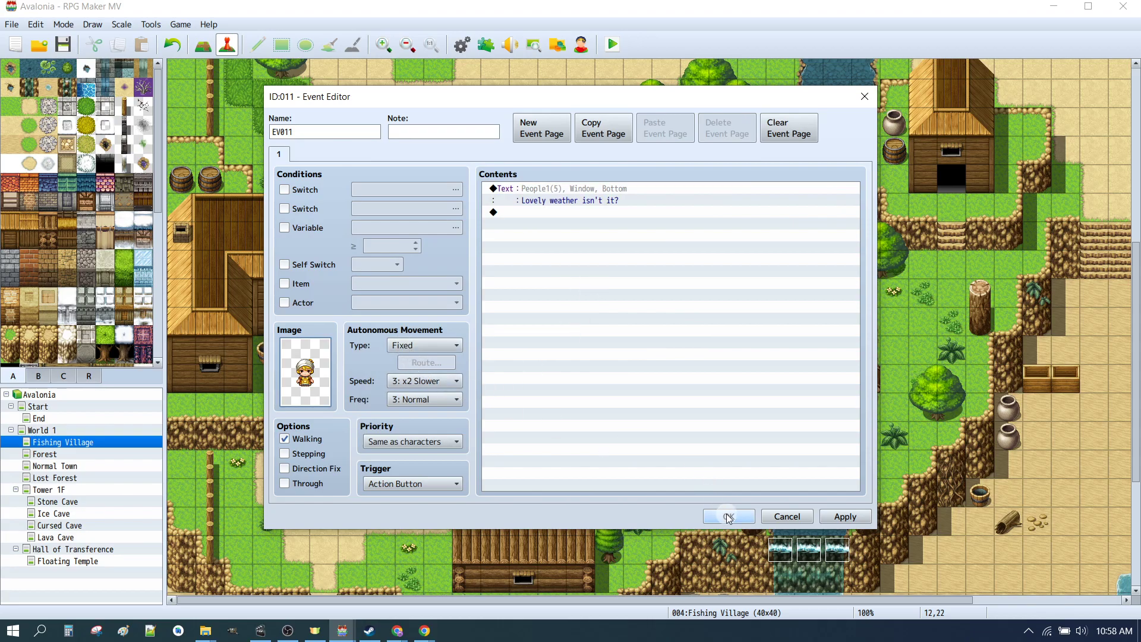
click(412, 346)
click(415, 374)
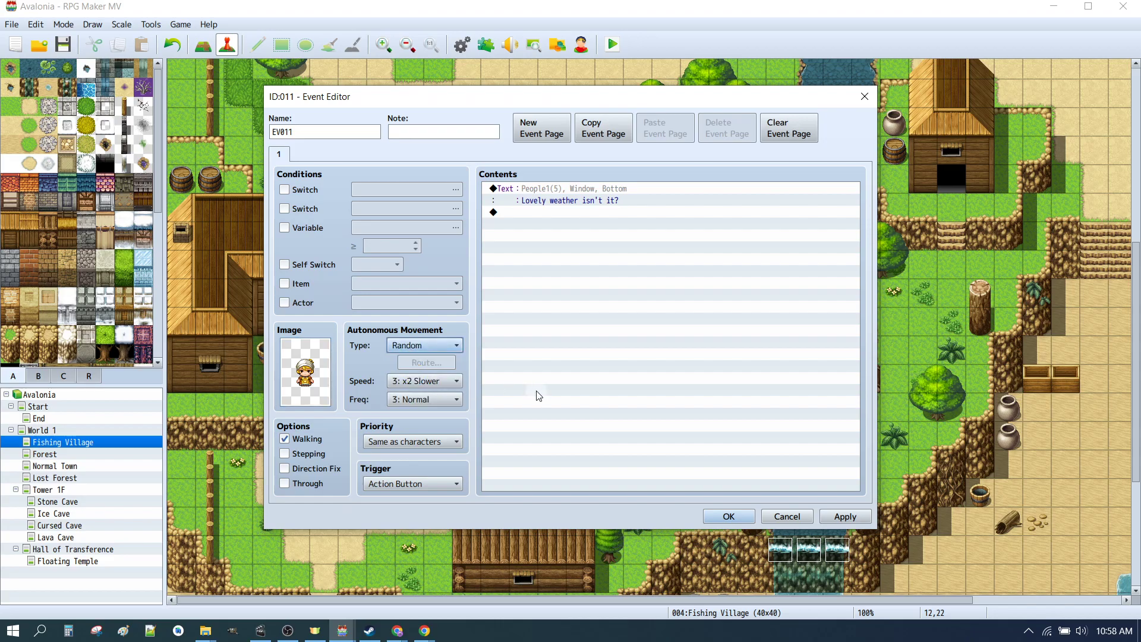
- Confirm the headscarf woman's event and start a playtest of the game
click(729, 515)
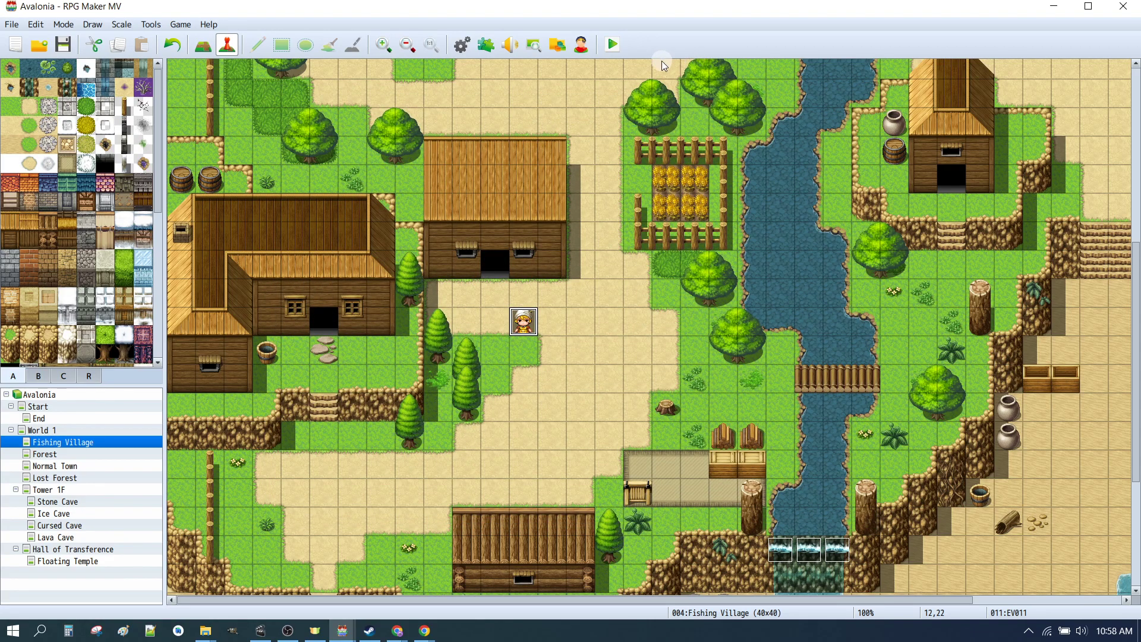
click(612, 45)
click(517, 333)
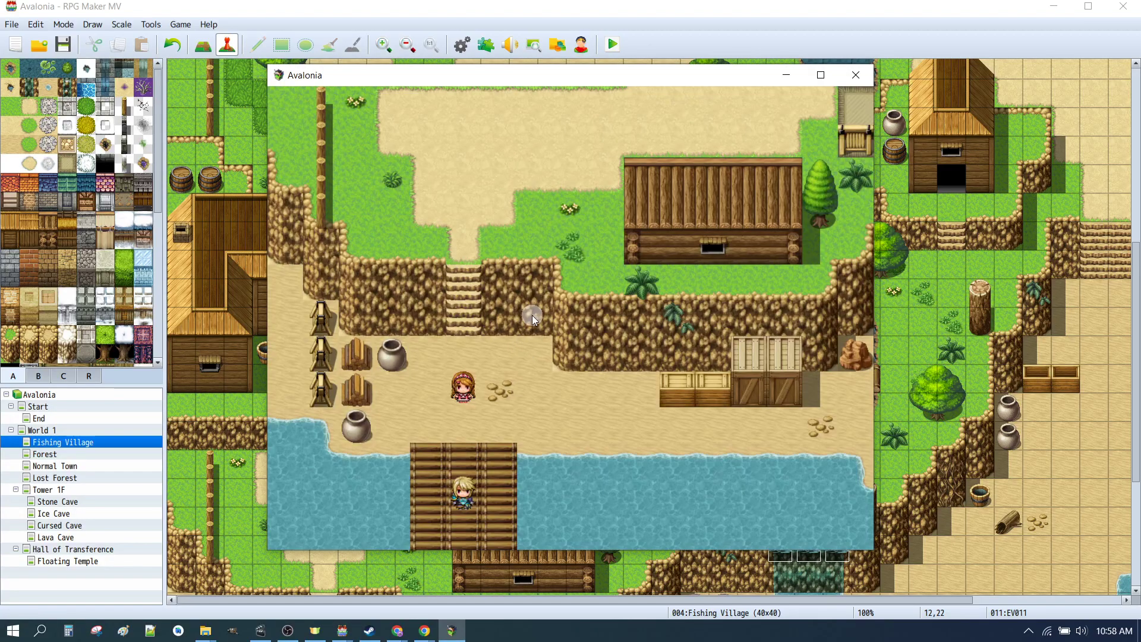
- Walk the hero from the dock up to the headscarf woman outside the central house and talk to her
click(498, 174)
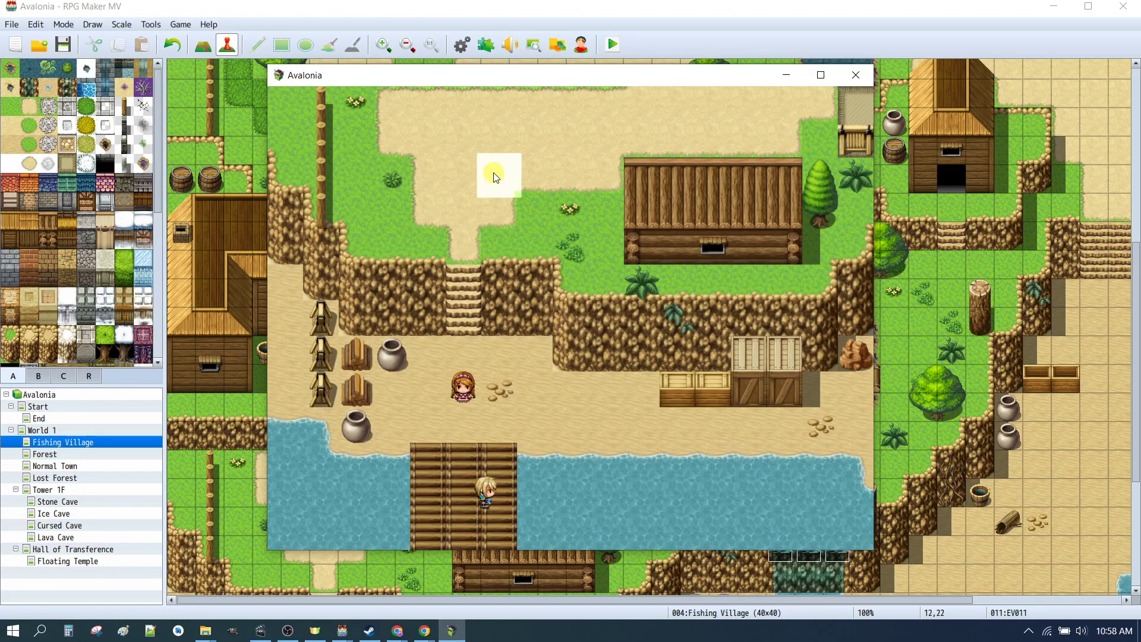
click(557, 134)
click(697, 160)
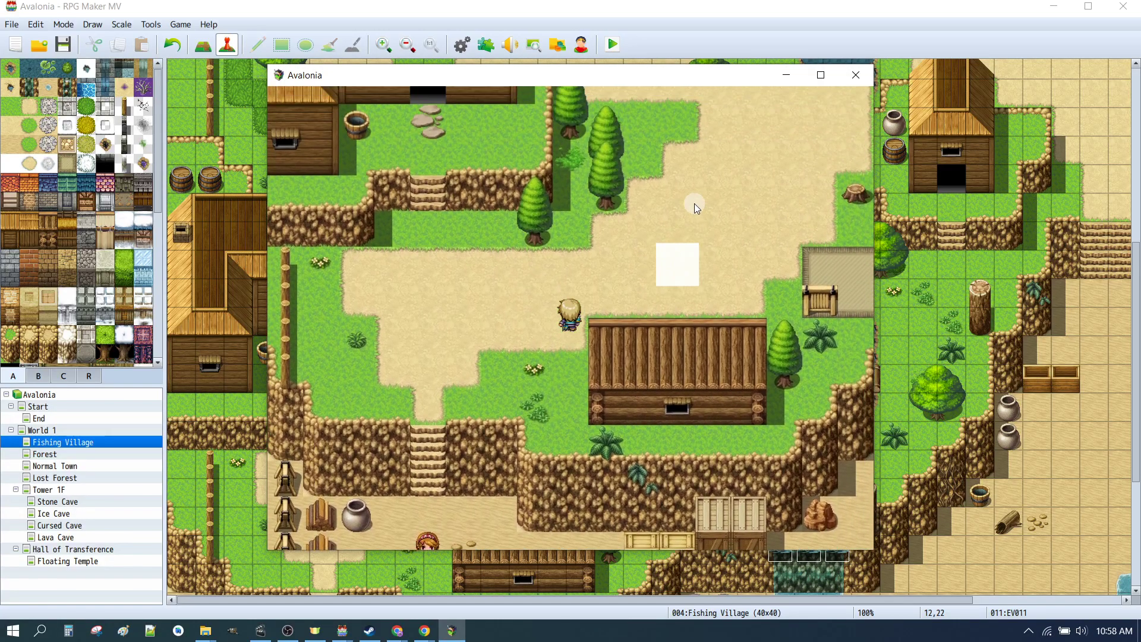
click(699, 227)
click(546, 150)
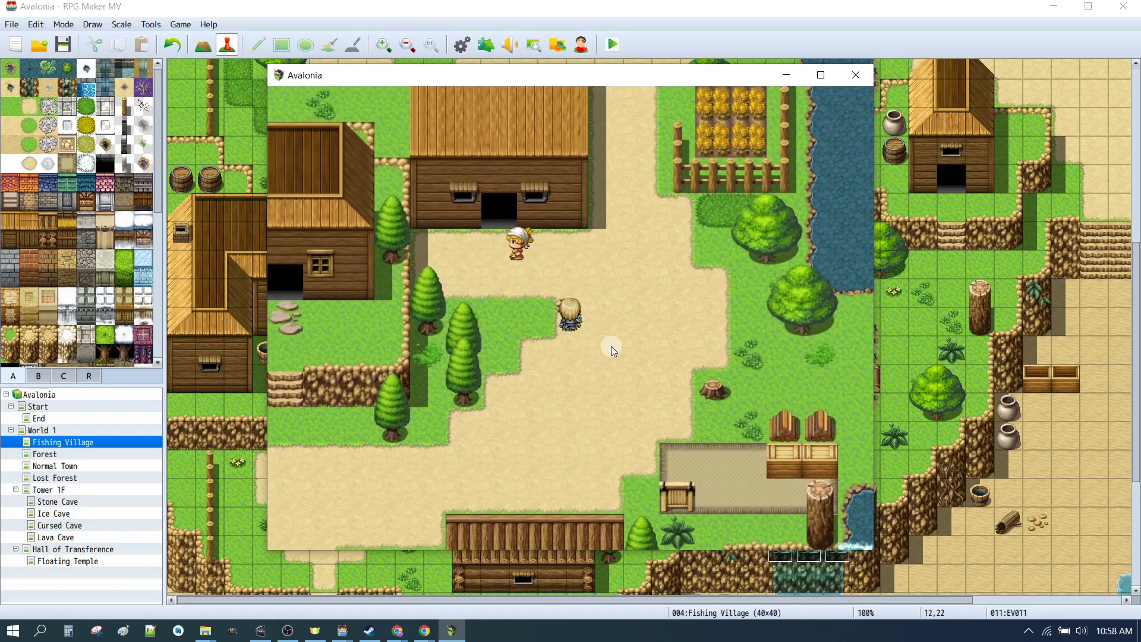
click(608, 382)
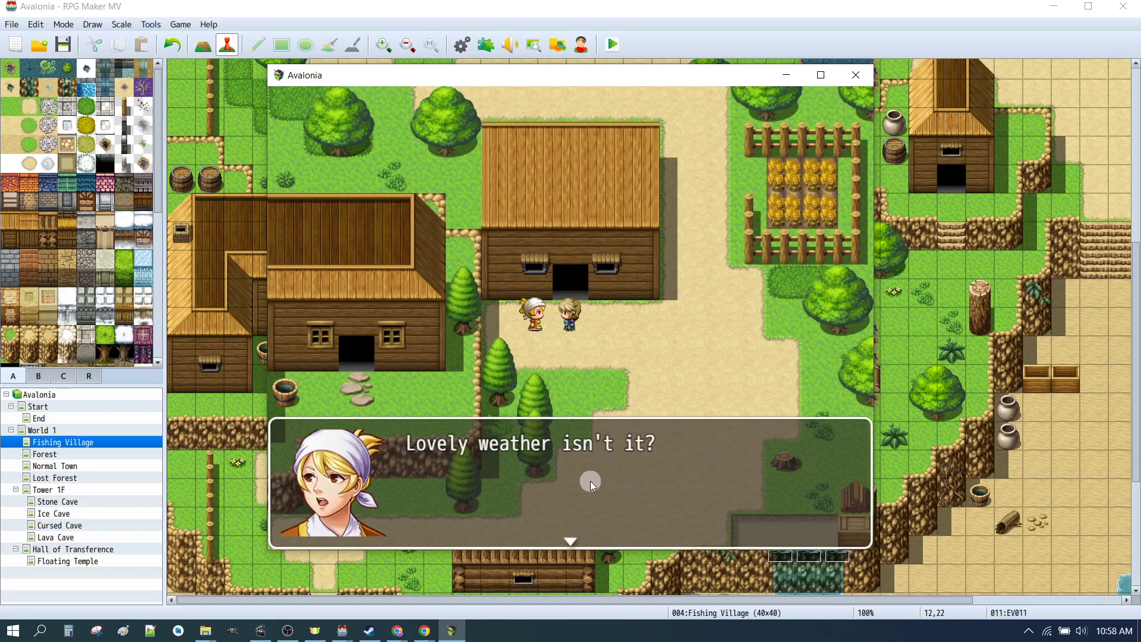
click(590, 480)
- Walk the hero around the path near the central house to watch the woman wander, and close the playtest
click(648, 318)
click(858, 108)
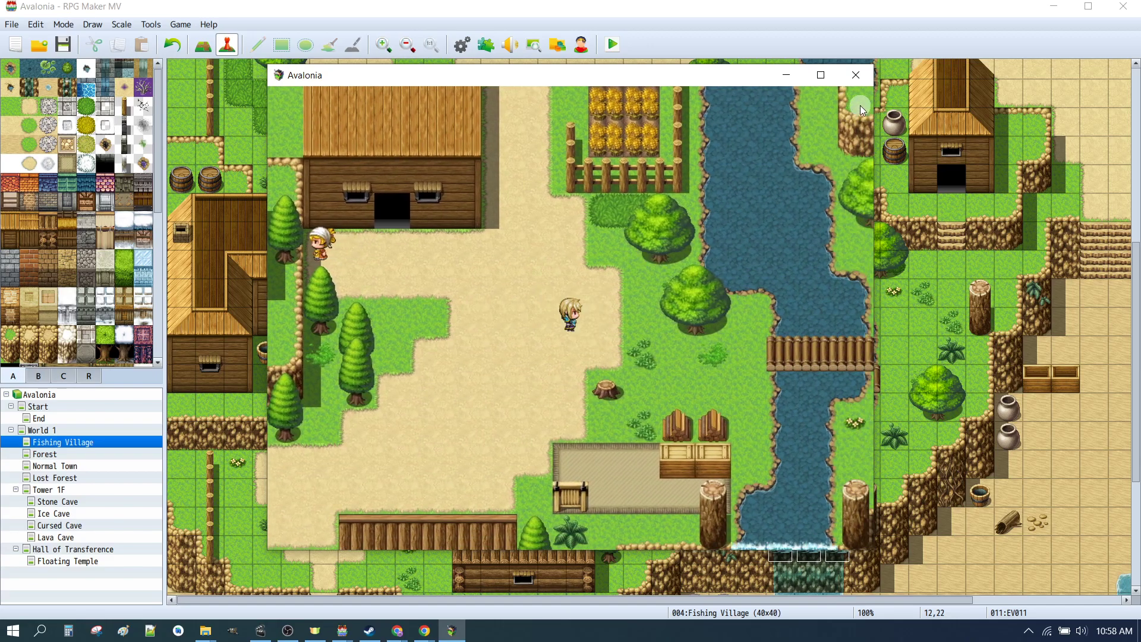
click(548, 344)
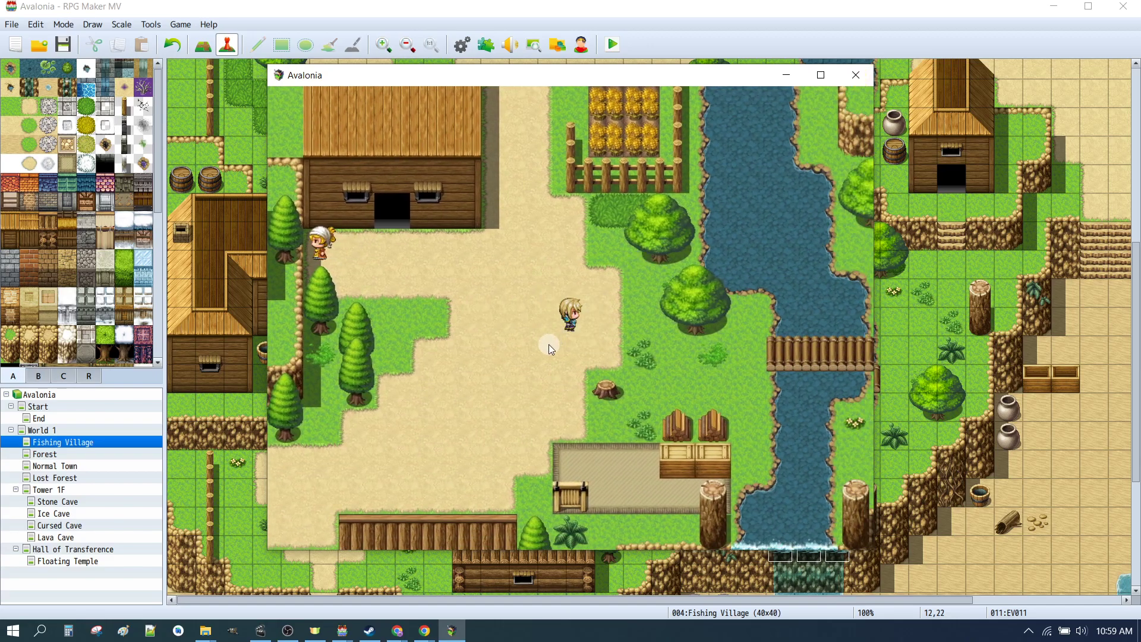
click(438, 280)
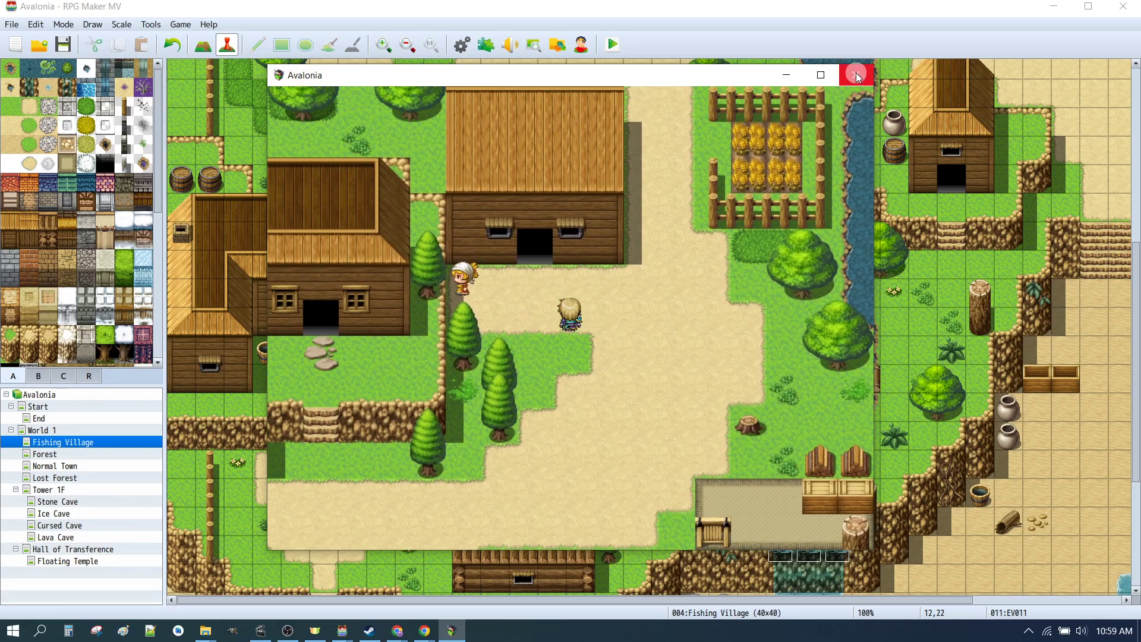
click(856, 76)
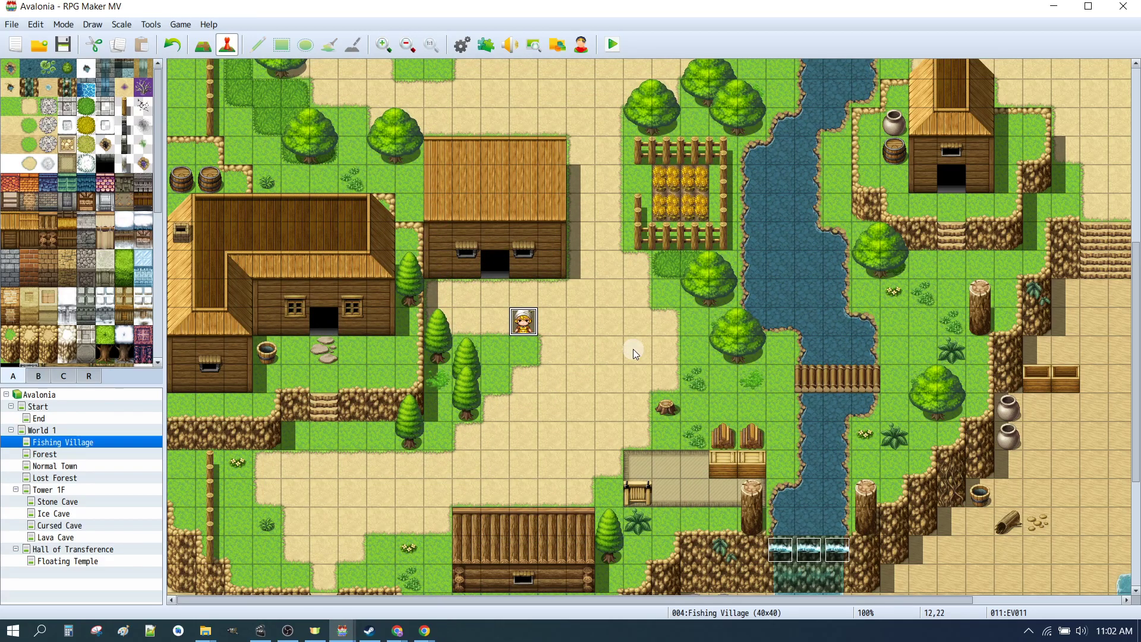
- Create a new event on the dark grass below the northern log house, at map tile 15,9
scroll(637, 353, up, 5)
click(616, 128)
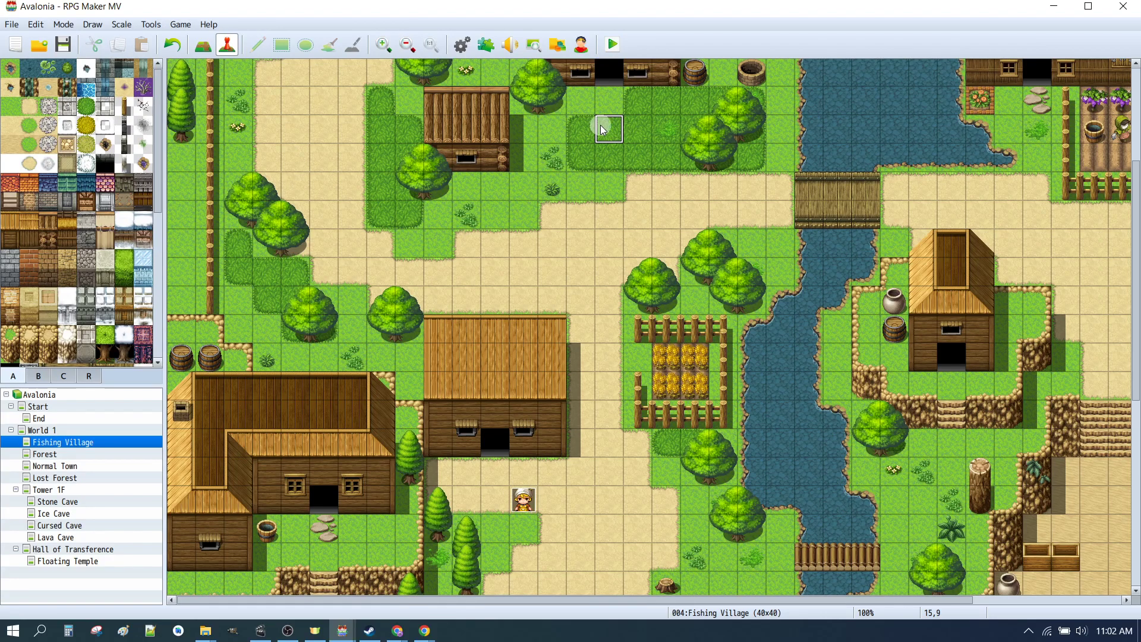
double_click(612, 129)
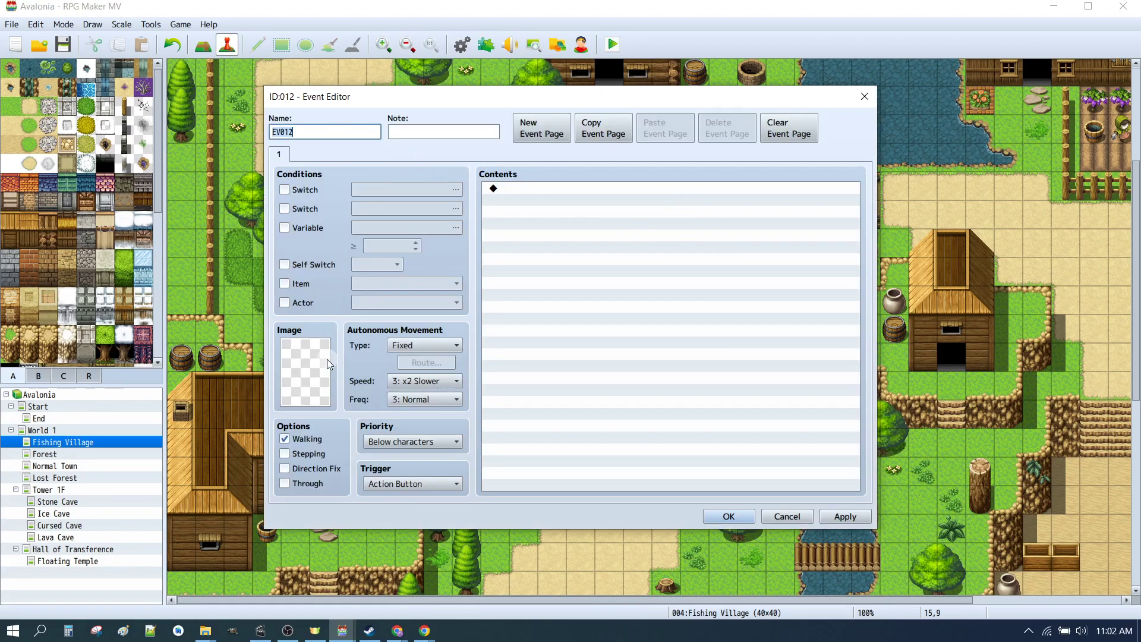
- Add a Show Text command reading "I'm a random villager." with the People1 face of the brown-haired boy
double_click(537, 185)
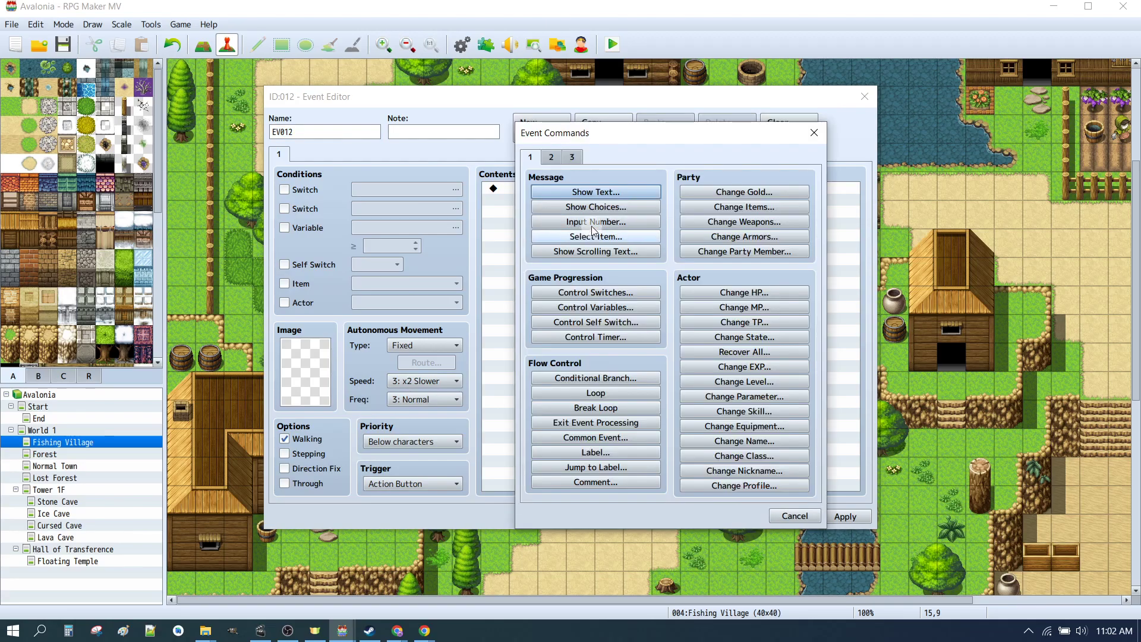
click(583, 196)
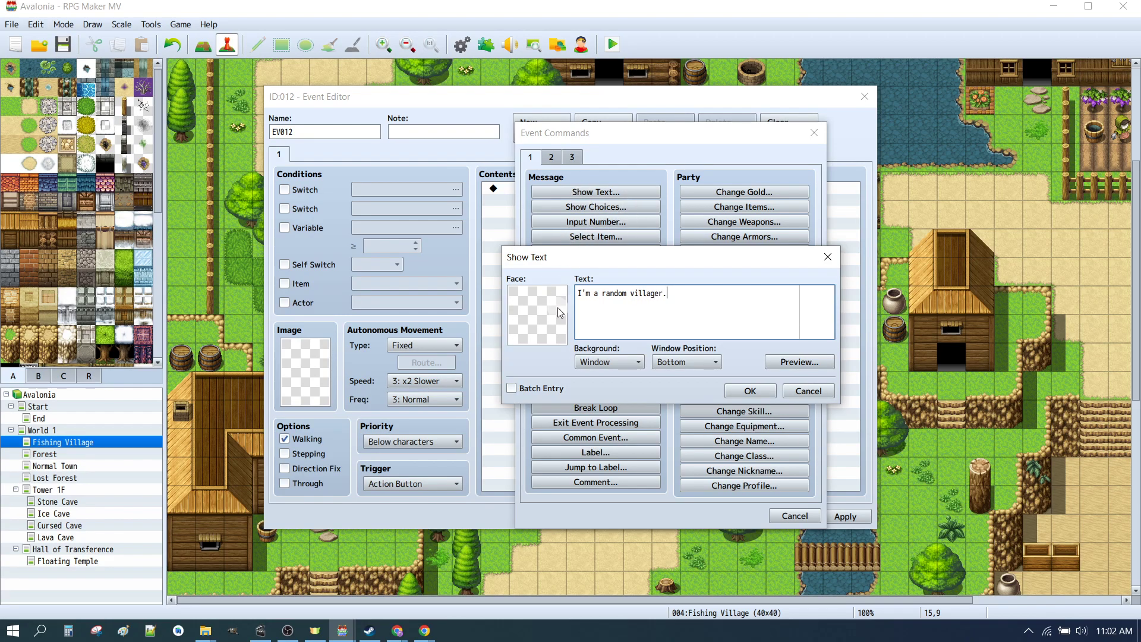
double_click(558, 312)
click(491, 296)
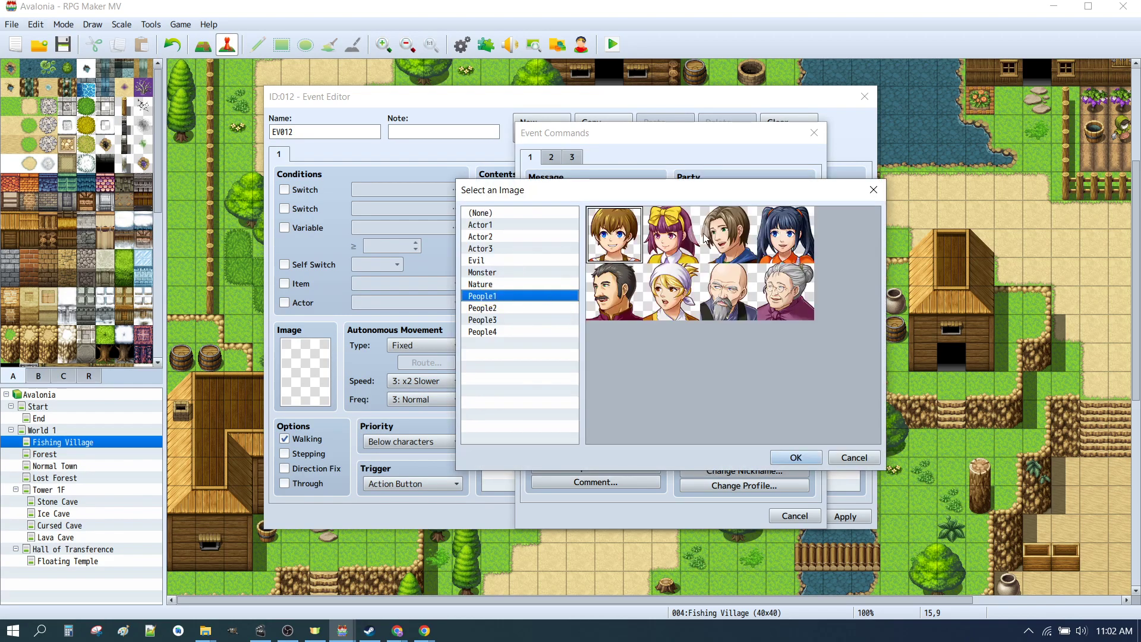
click(793, 458)
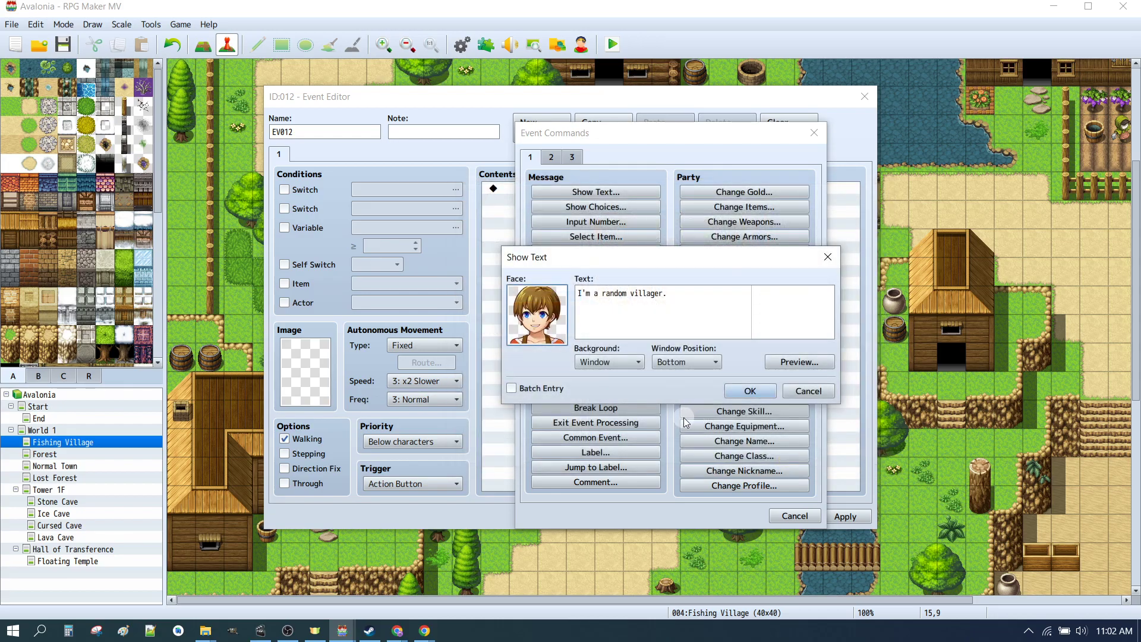
click(737, 359)
- Set the event's image to the front-facing People1 sprite of the brown-haired boy and confirm the event
double_click(308, 377)
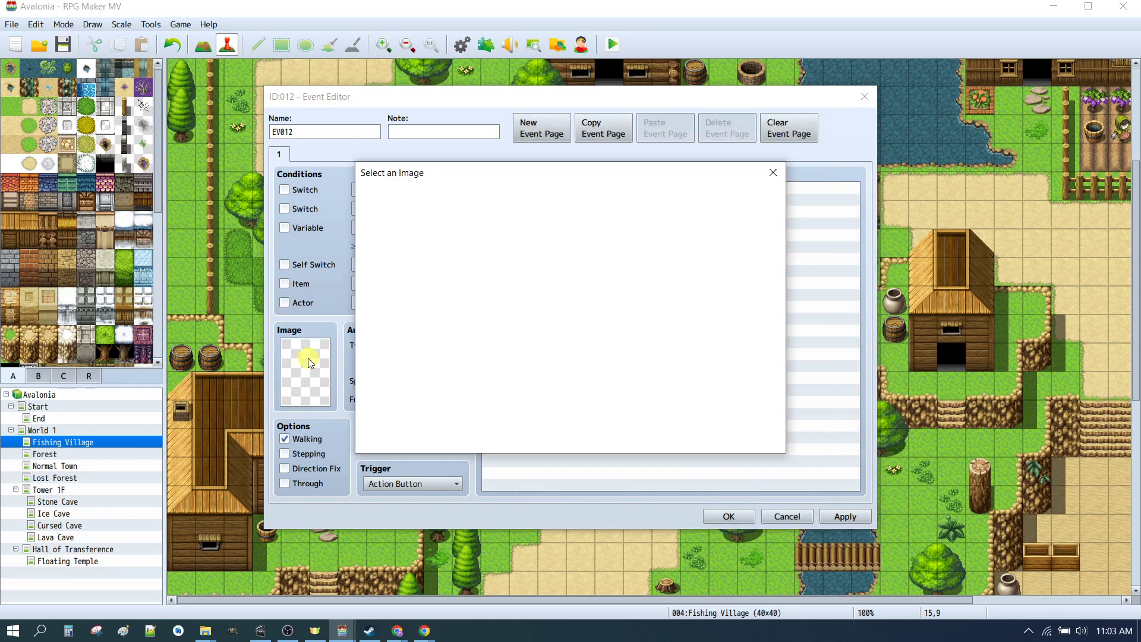
click(380, 313)
click(517, 200)
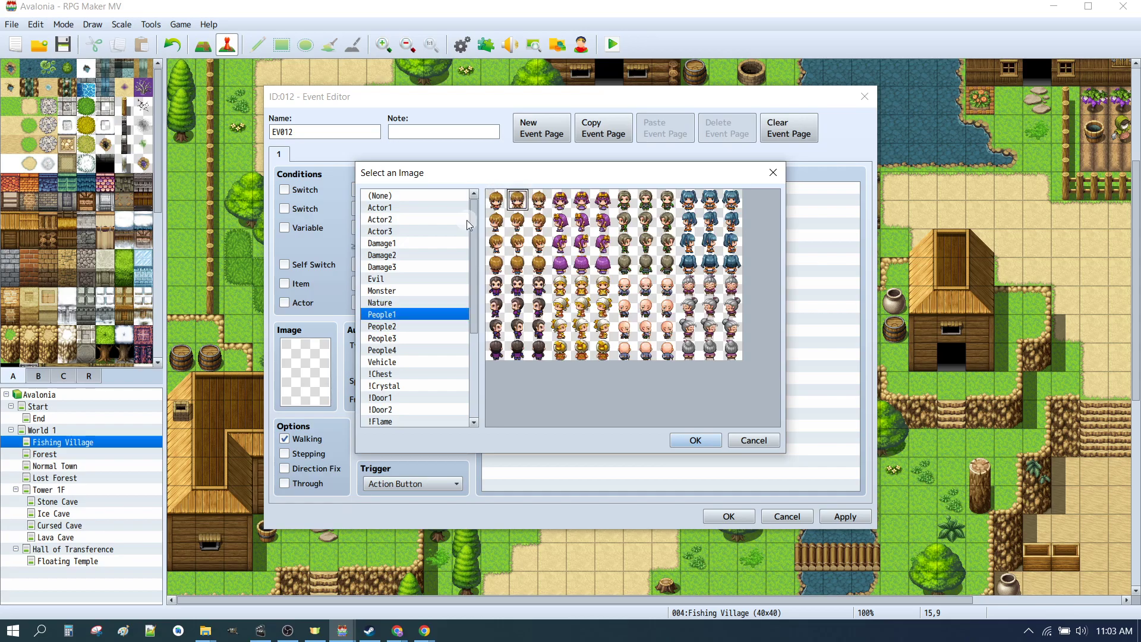
click(689, 440)
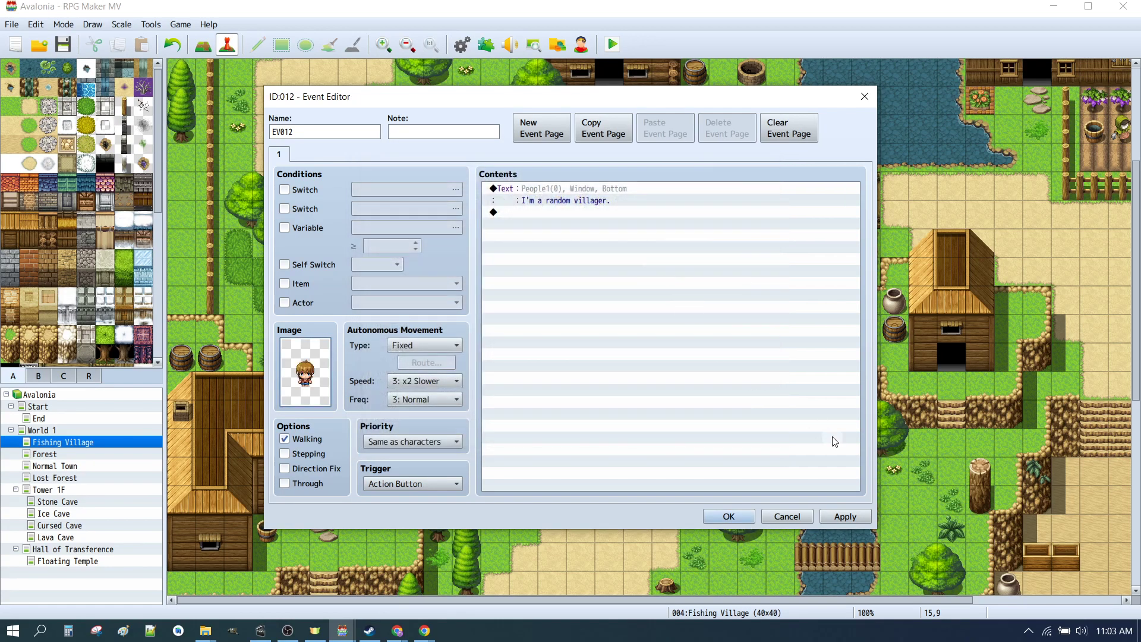
click(729, 517)
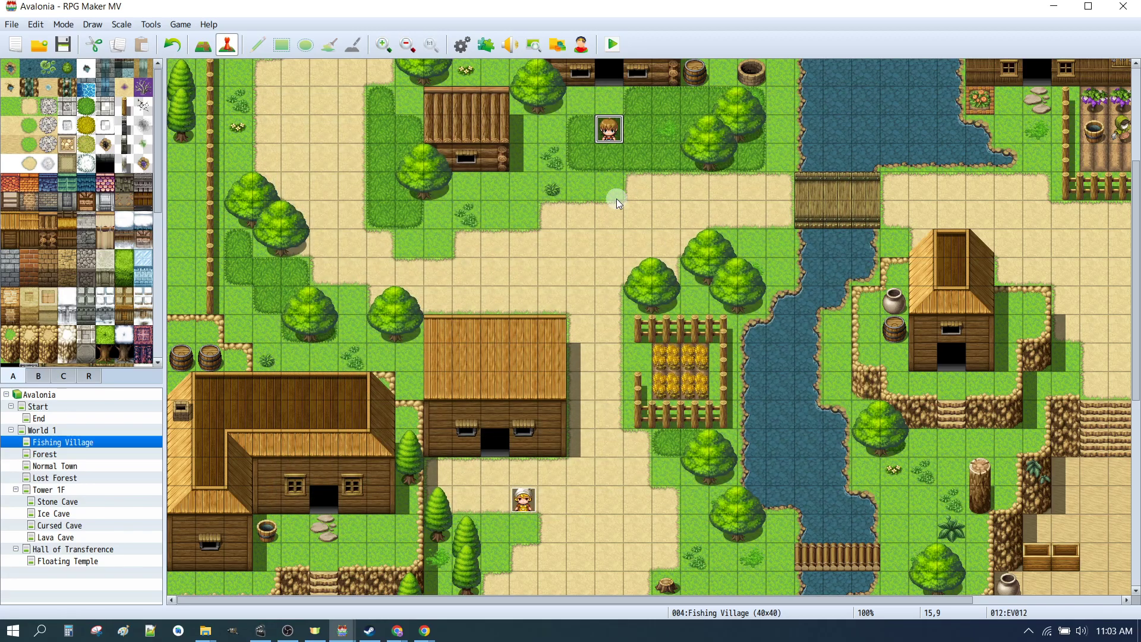
scroll(661, 204, down, 4)
scroll(978, 334, up, 3)
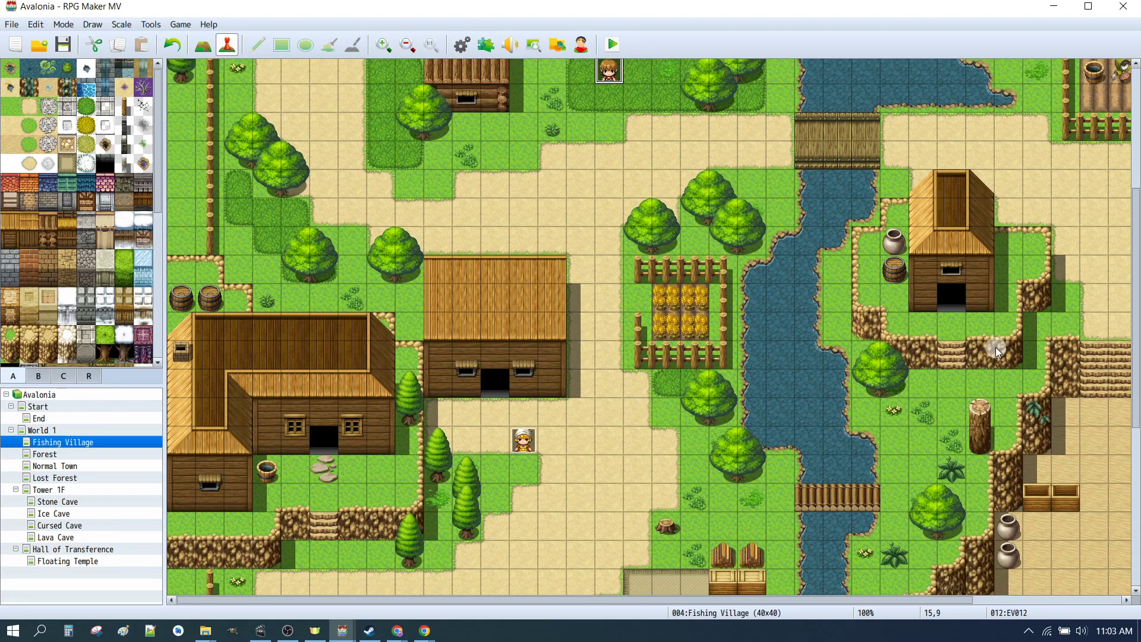
scroll(818, 599, right, 3)
scroll(920, 383, up, 2)
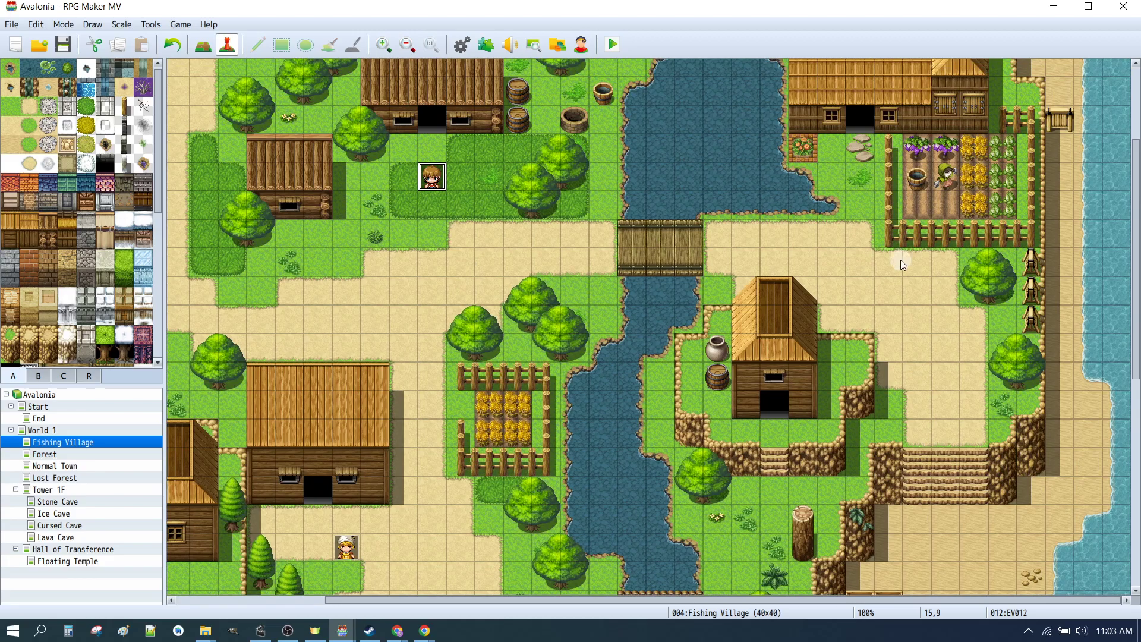
click(850, 260)
click(843, 256)
- Set the autonomous movement type of the brown-haired boy's event to Random
click(431, 174)
double_click(432, 178)
click(419, 346)
click(416, 372)
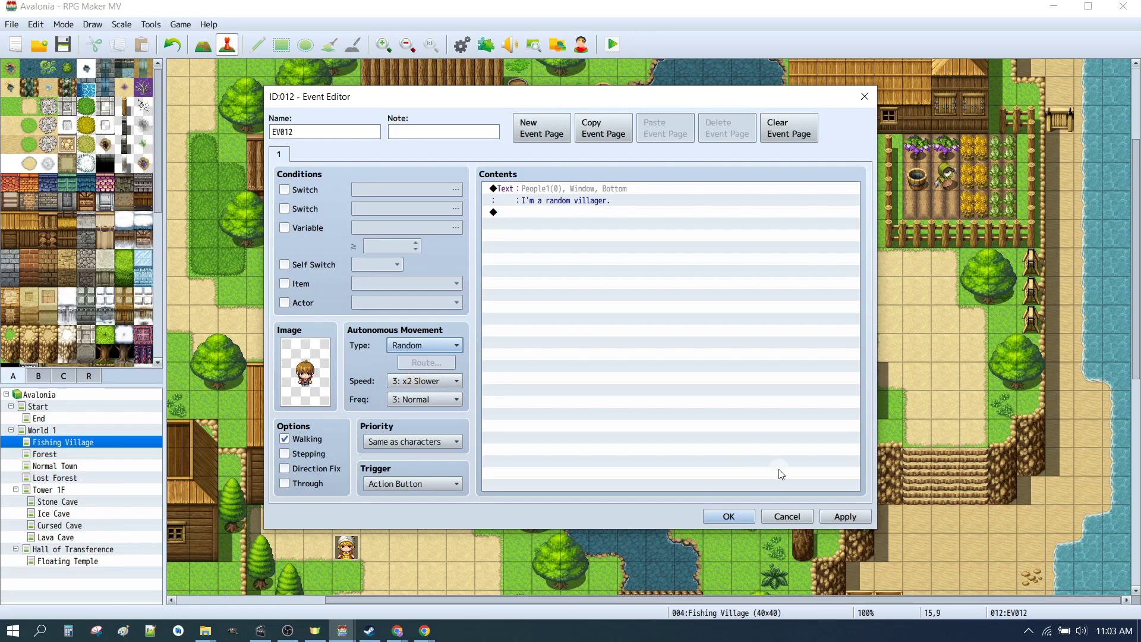
click(728, 516)
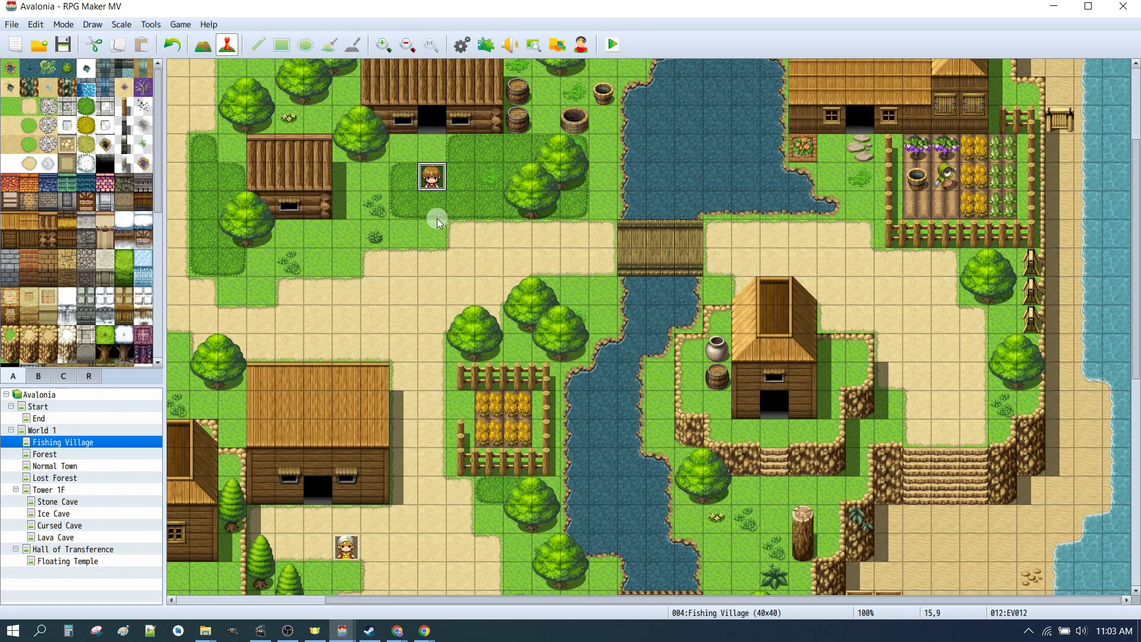
- Paste a copy of the boy's event on the grass west of the fenced vegetable garden, at map tile 30,9, and open it for editing
click(868, 185)
key(ctrl+v)
double_click(864, 179)
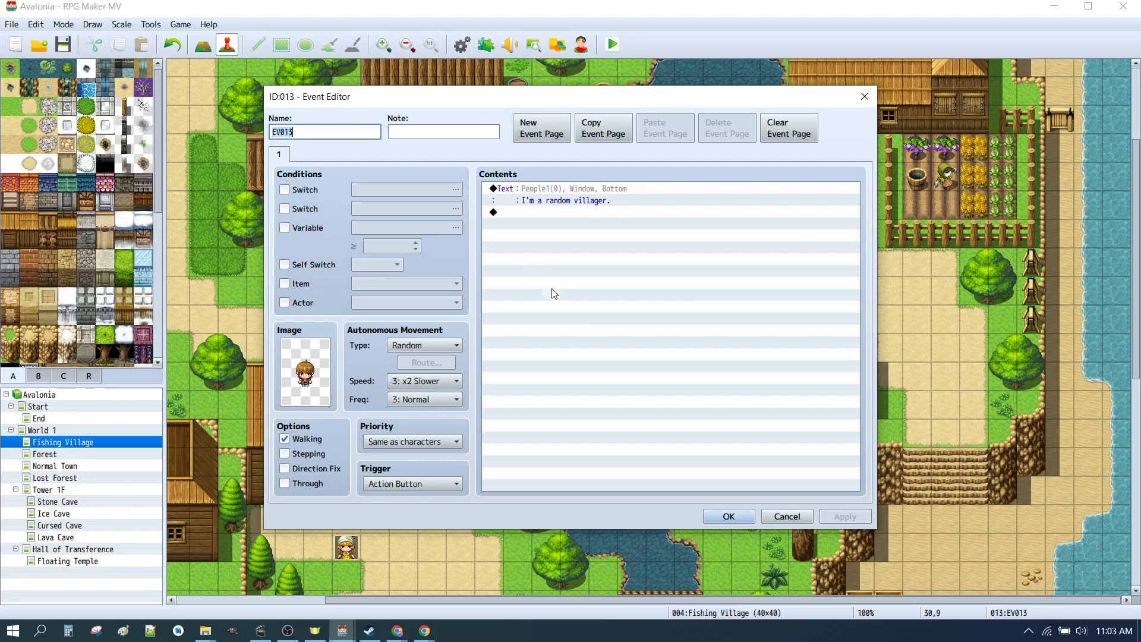
- Change the copied event's Show Text face to the People1 purple-haired girl with a yellow bow
double_click(546, 191)
double_click(550, 316)
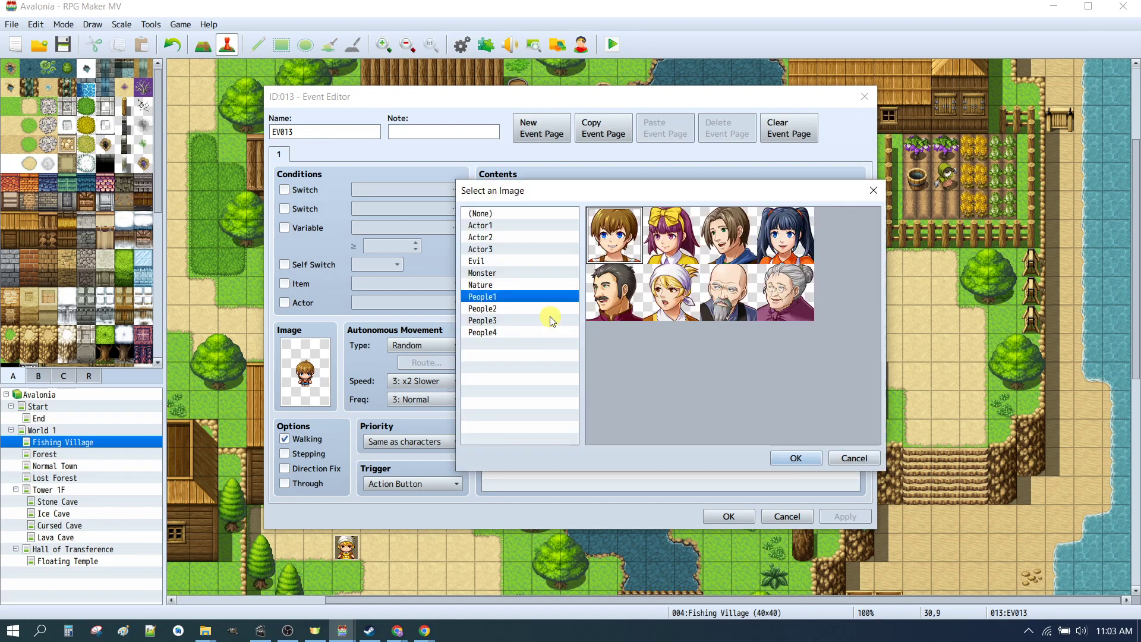
click(671, 235)
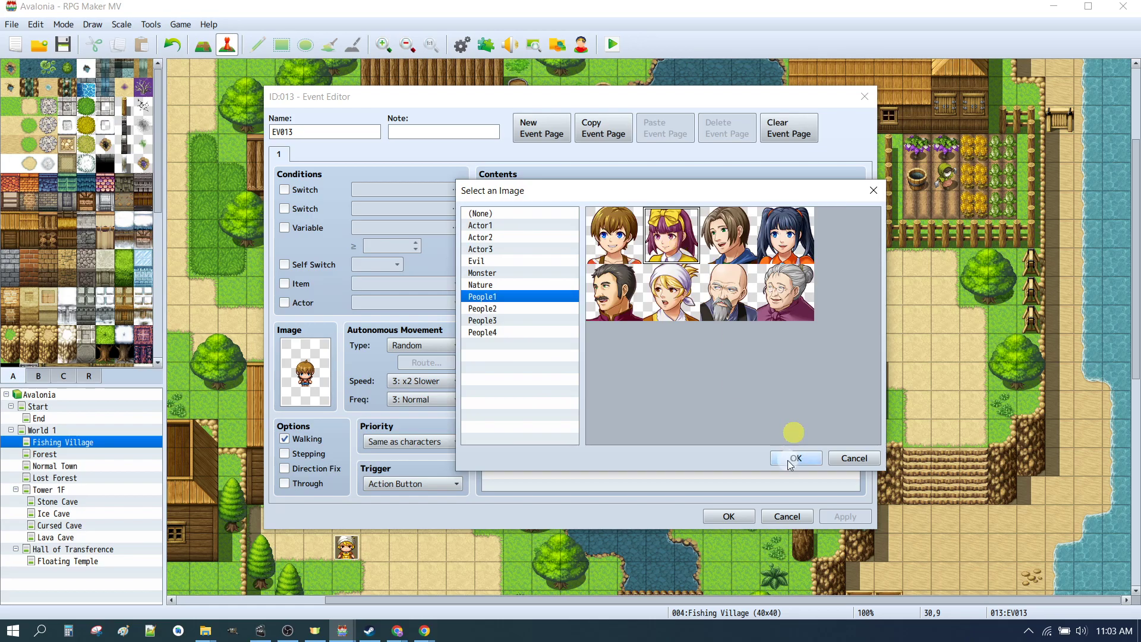
click(795, 459)
click(746, 398)
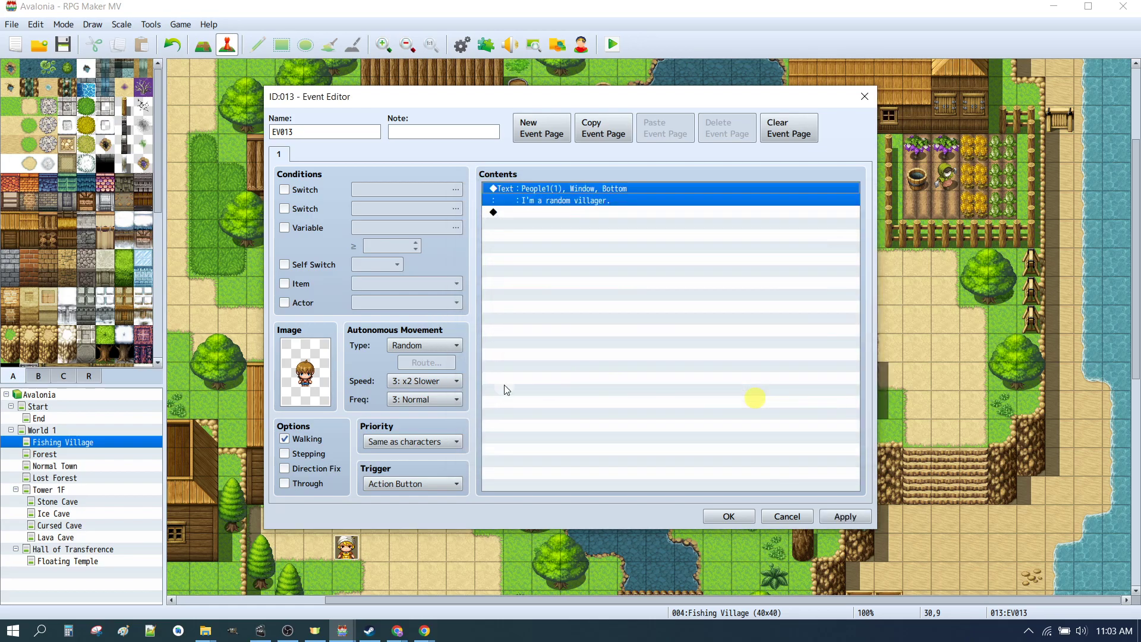
- Set the copied event's image to the front-facing People1 sprite of the purple-haired girl and confirm the event
double_click(332, 375)
click(582, 199)
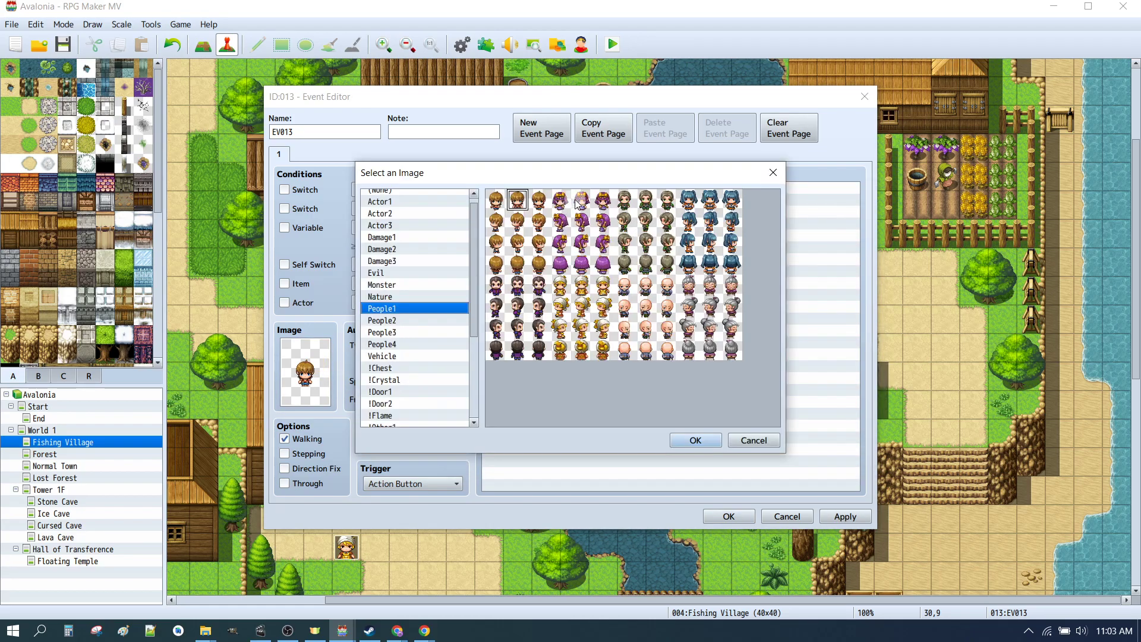
click(694, 440)
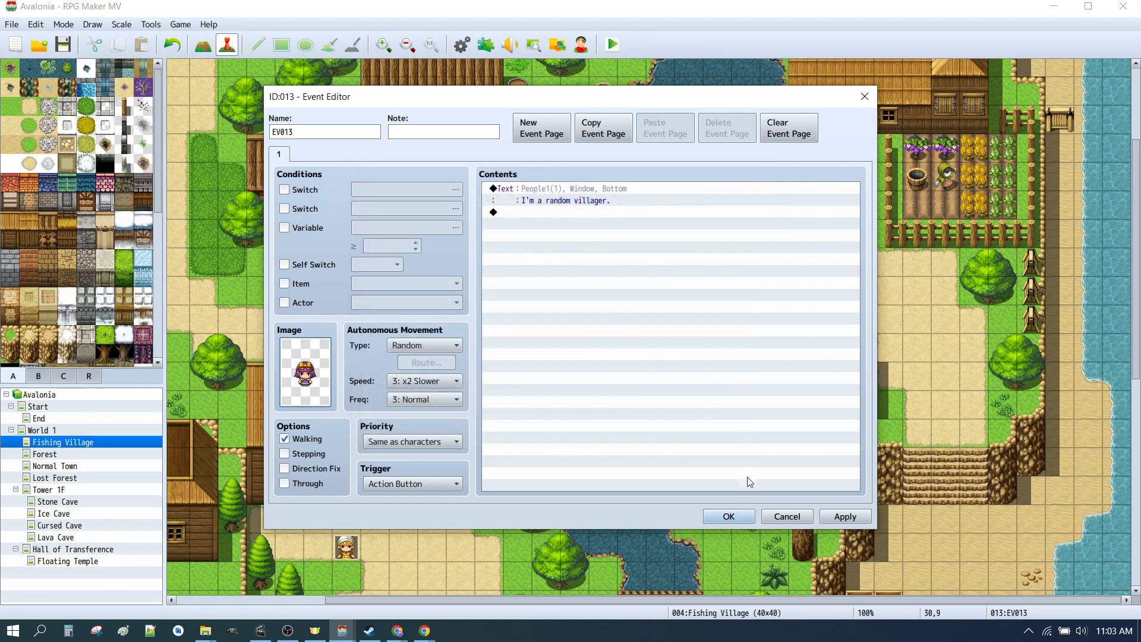
click(728, 517)
- Paste a copy of the girl's event on the grass east of the river, at map tile 27,21, and open it for editing
scroll(928, 210, down, 4)
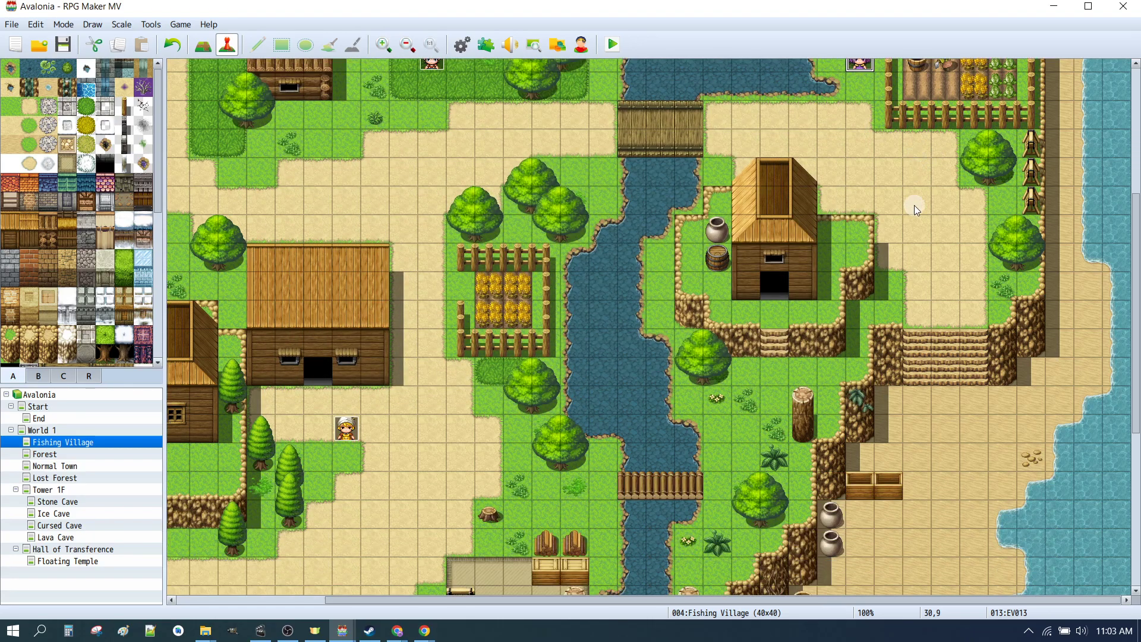
scroll(924, 193, down, 1)
click(773, 244)
scroll(773, 337, up, 1)
key(ctrl+v)
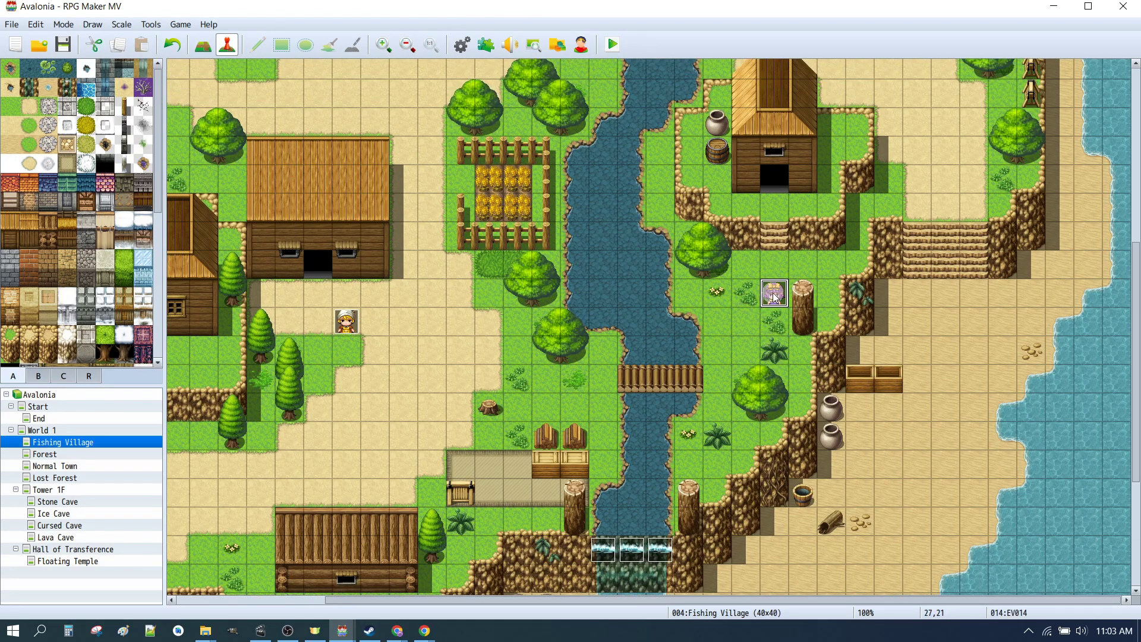
double_click(773, 295)
- Change the copied event's Show Text face to the People1 man with shoulder-length brown hair
click(539, 189)
double_click(539, 188)
double_click(551, 299)
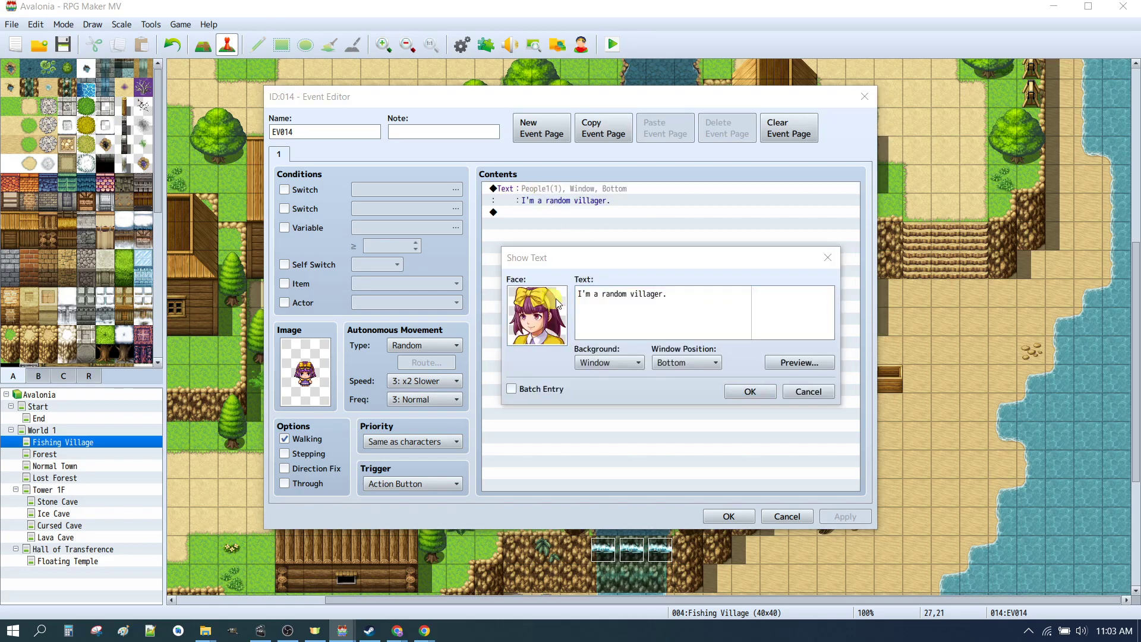
click(735, 257)
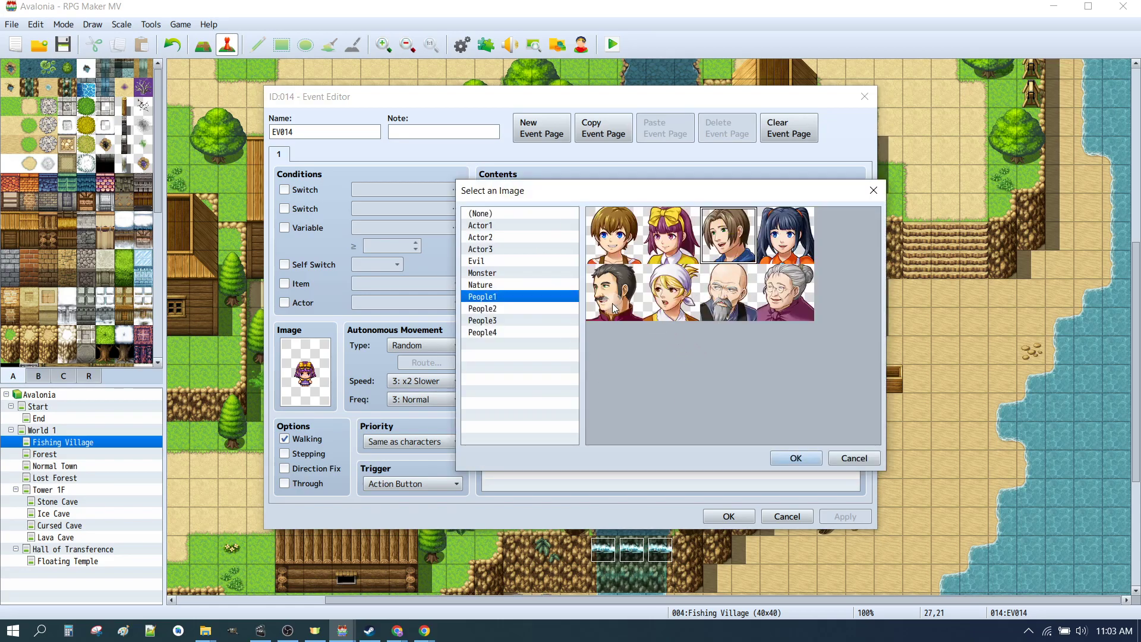
click(791, 461)
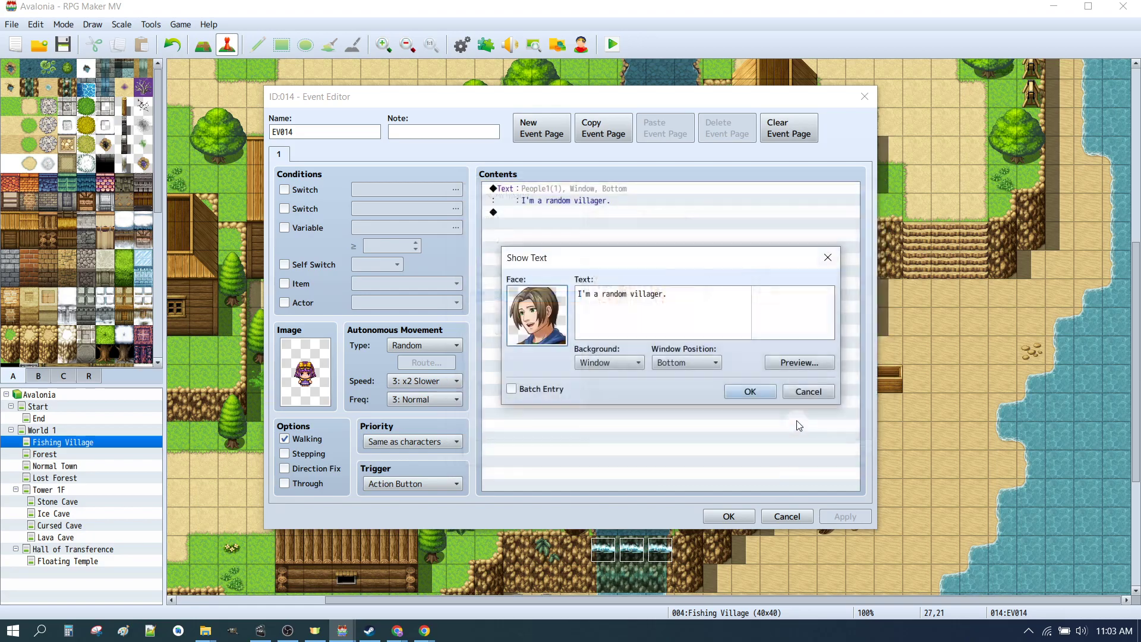
click(743, 390)
- Set the copied event's image to the front-facing People1 sprite of the young man in green and confirm the event
double_click(318, 354)
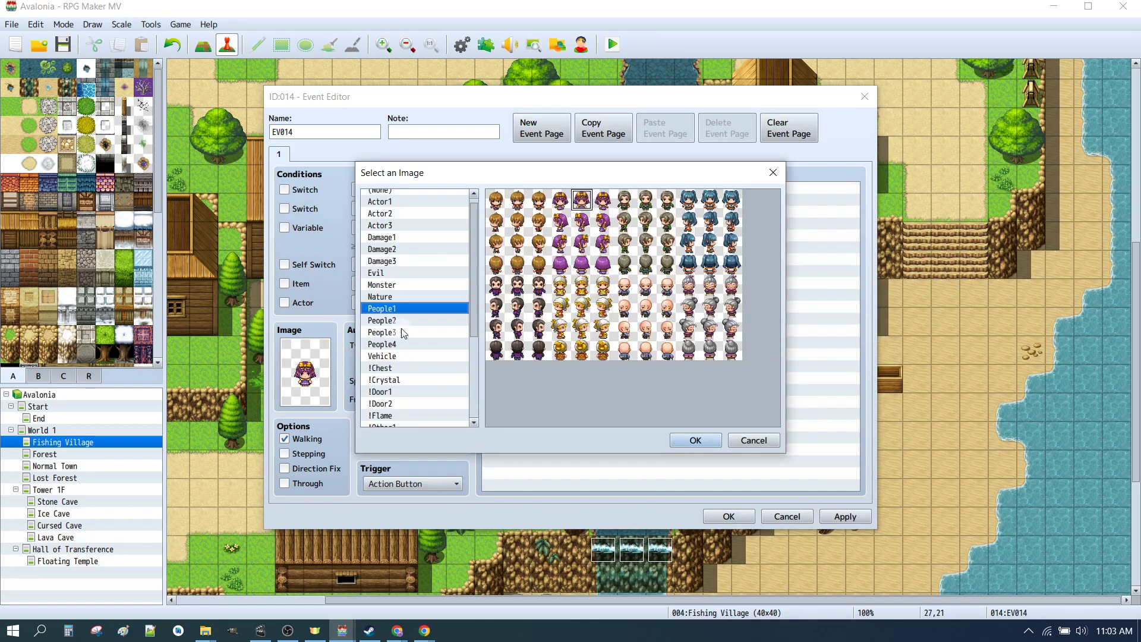
click(645, 200)
click(695, 438)
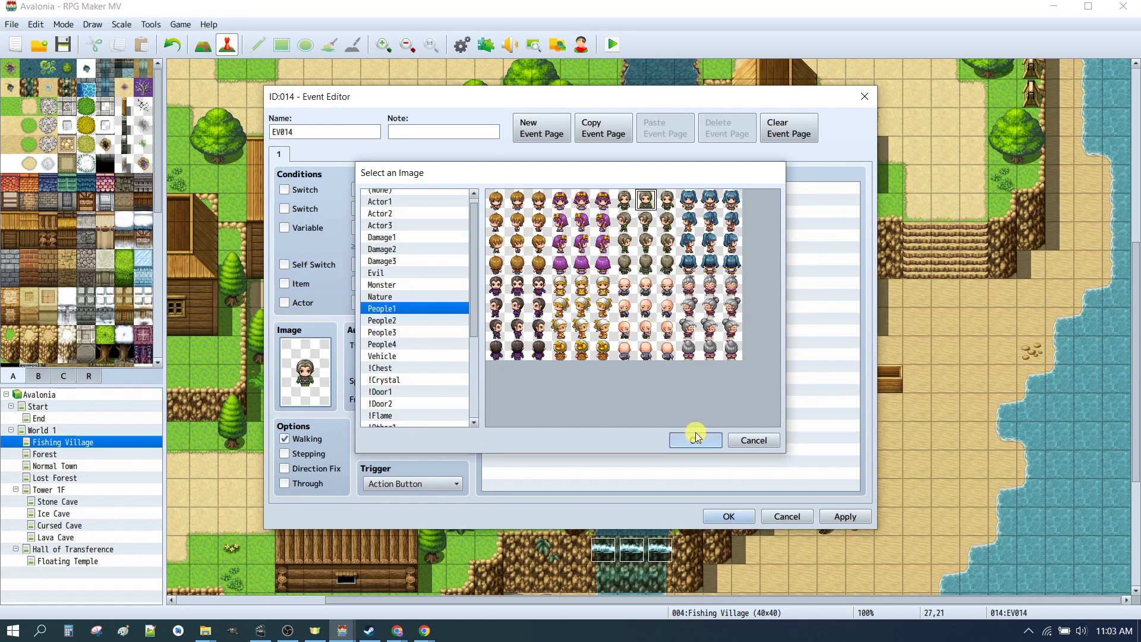
click(726, 516)
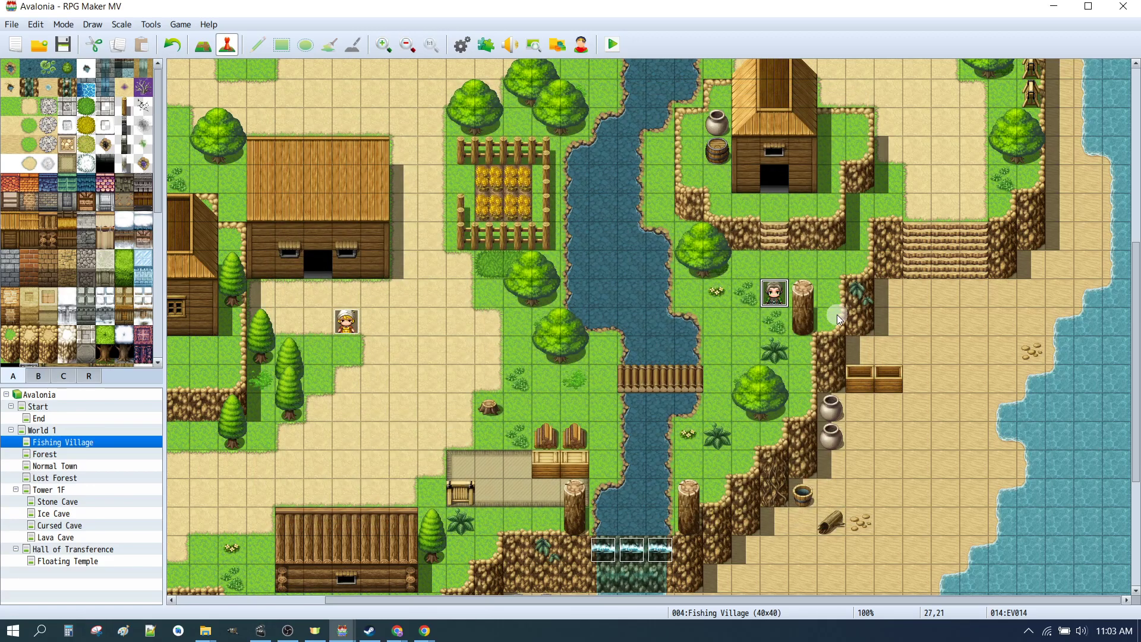
- Paste a copy of the villager event on the eastern beach beside the hollow log, at map tile 30,28, and open it for editing
scroll(776, 280, down, 4)
scroll(772, 255, down, 3)
click(859, 268)
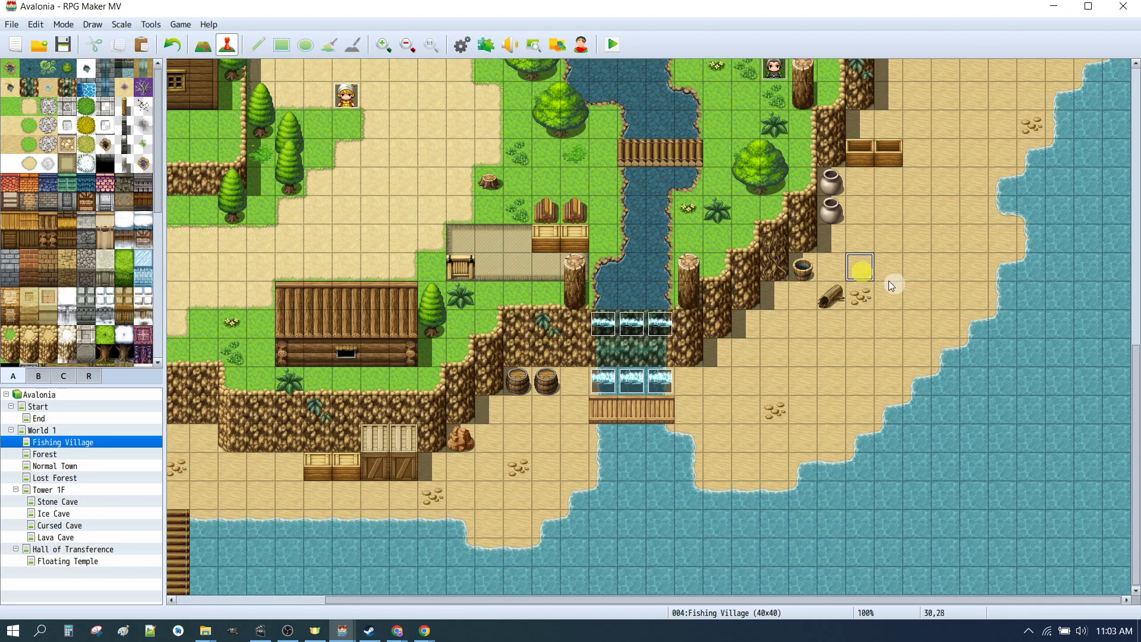
key(ctrl+v)
double_click(861, 269)
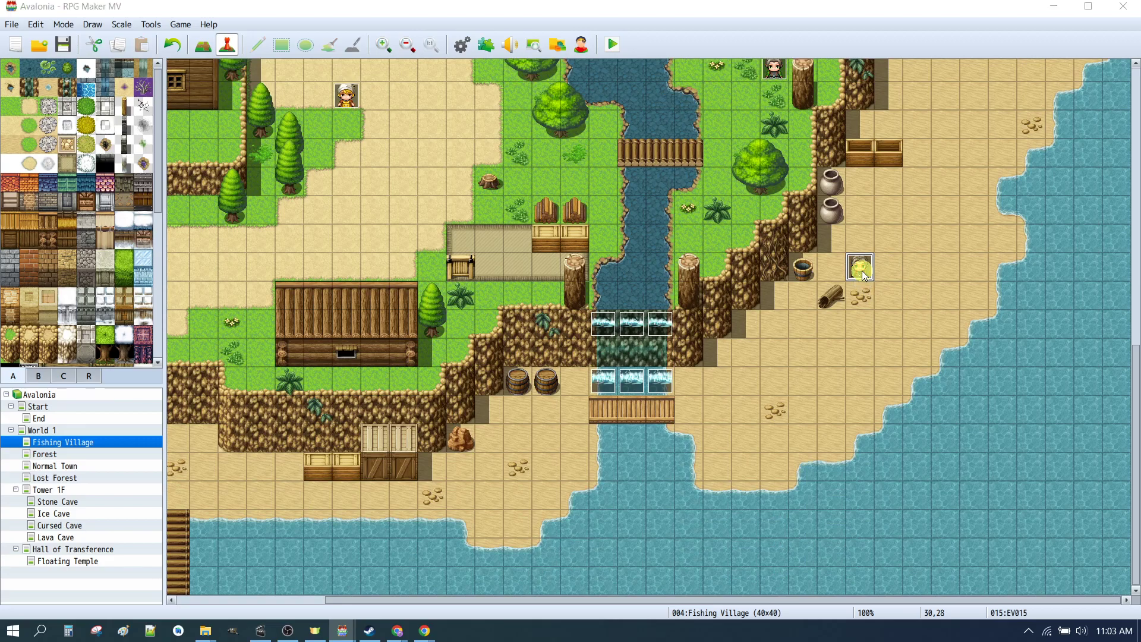
- Change the beach event's Show Text face to the People1 man with a moustache
double_click(548, 190)
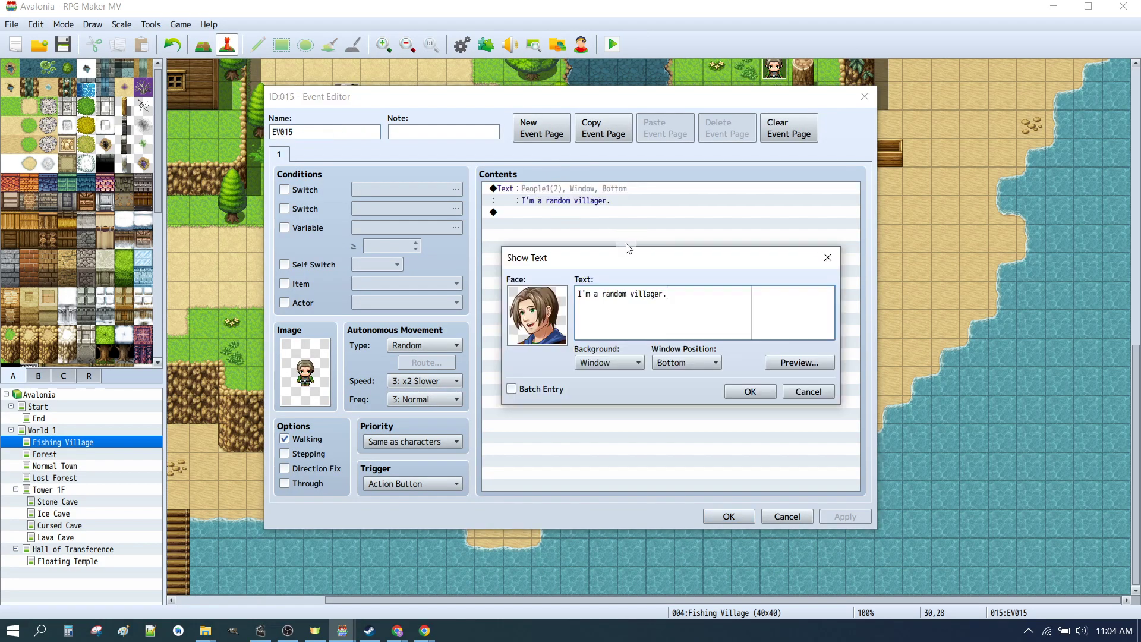
double_click(524, 308)
click(624, 297)
click(805, 459)
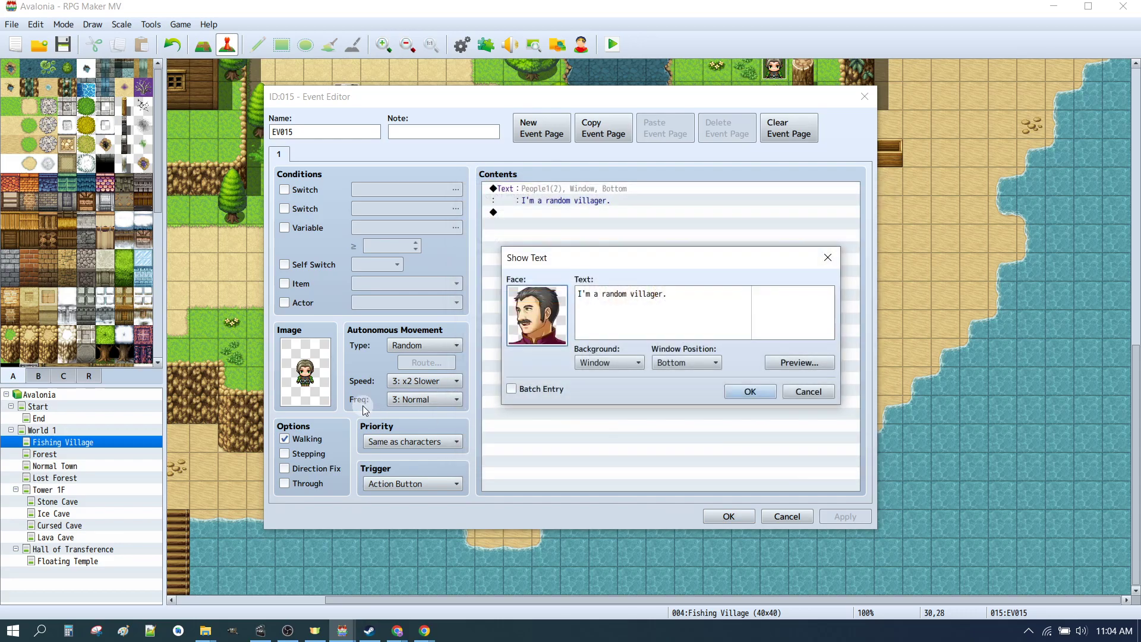
click(750, 391)
- Set the beach event's image to the front-facing People1 sprite of the dark-haired man in purple and confirm the event
double_click(305, 371)
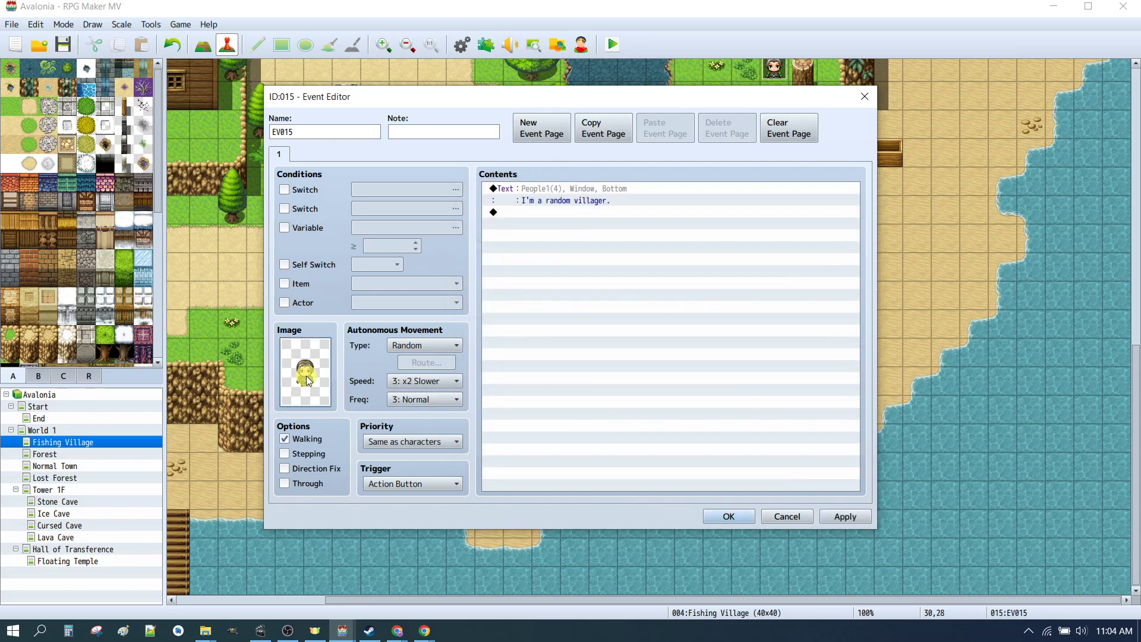
click(516, 285)
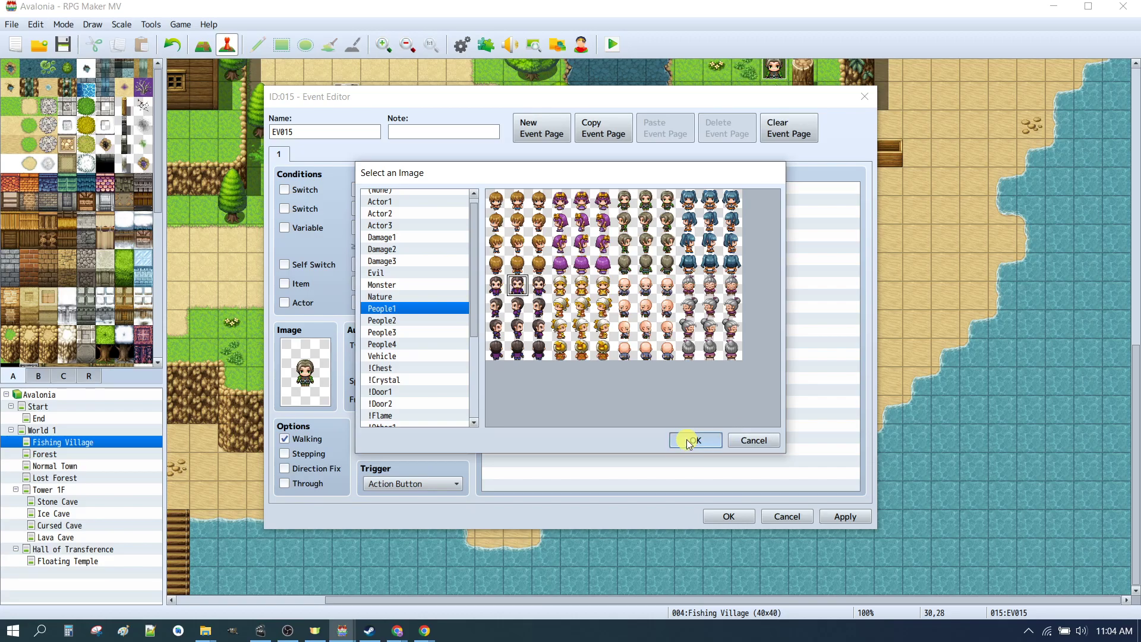
click(692, 439)
click(729, 516)
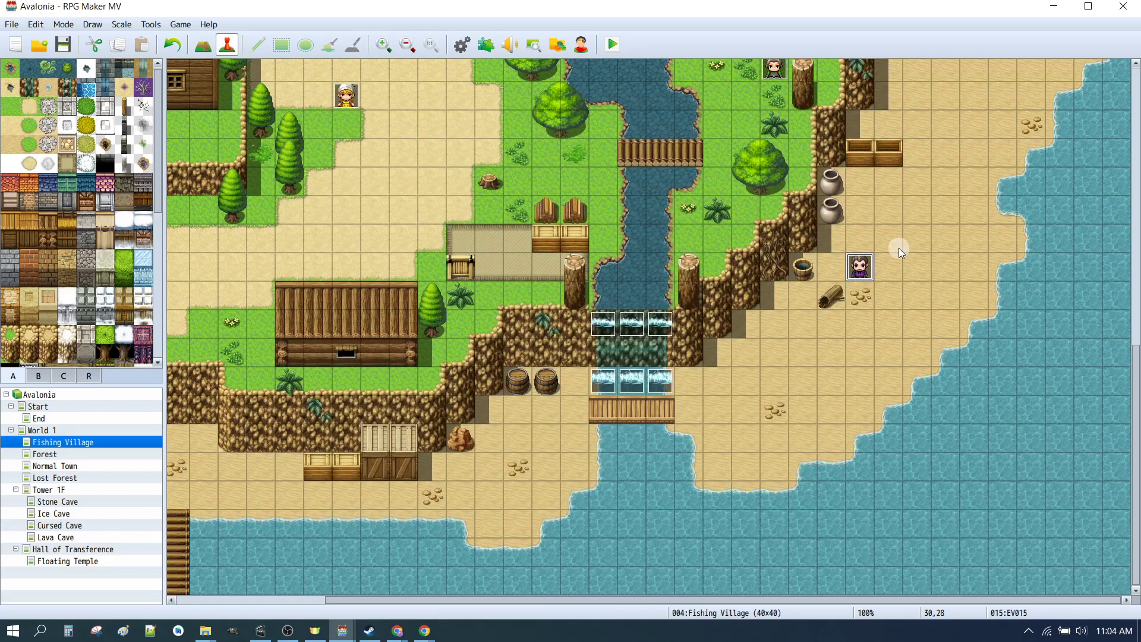
- Paste a copy of the villager event on the paved patch west of the river, at map tile 17,27, and open it for editing
scroll(558, 256, up, 10)
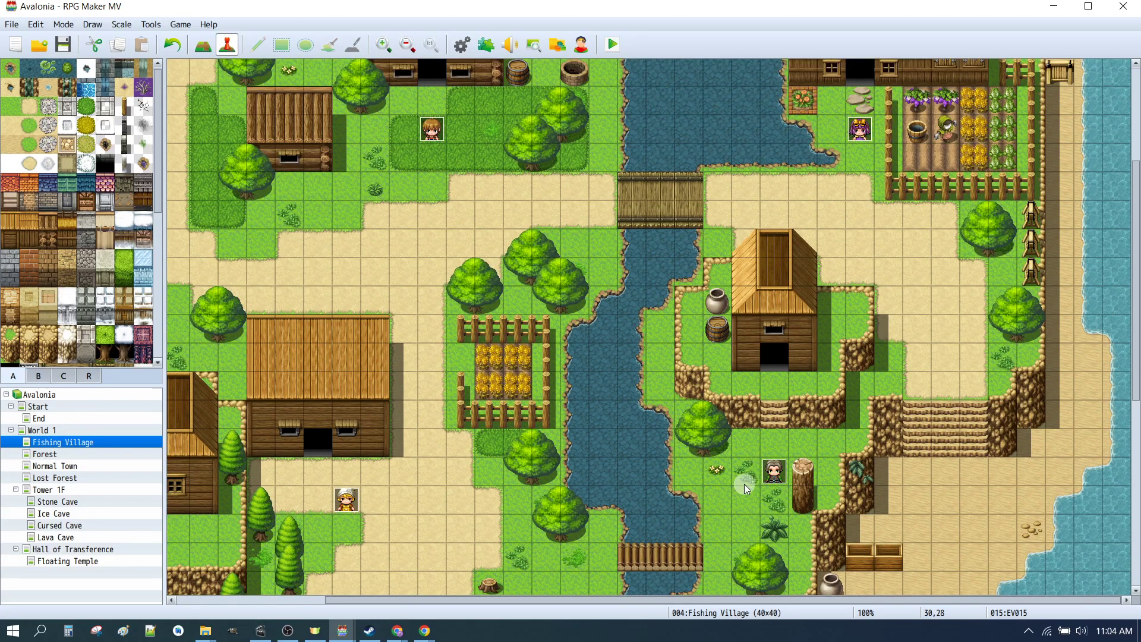
drag(647, 601, 465, 572)
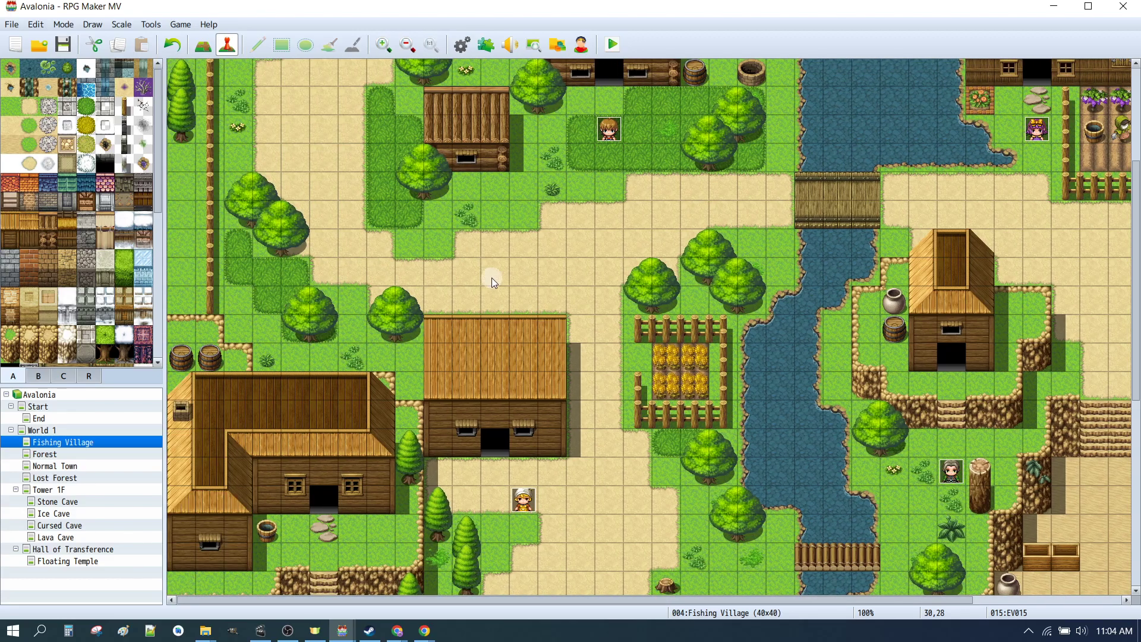
scroll(491, 277, up, 2)
scroll(523, 281, down, 4)
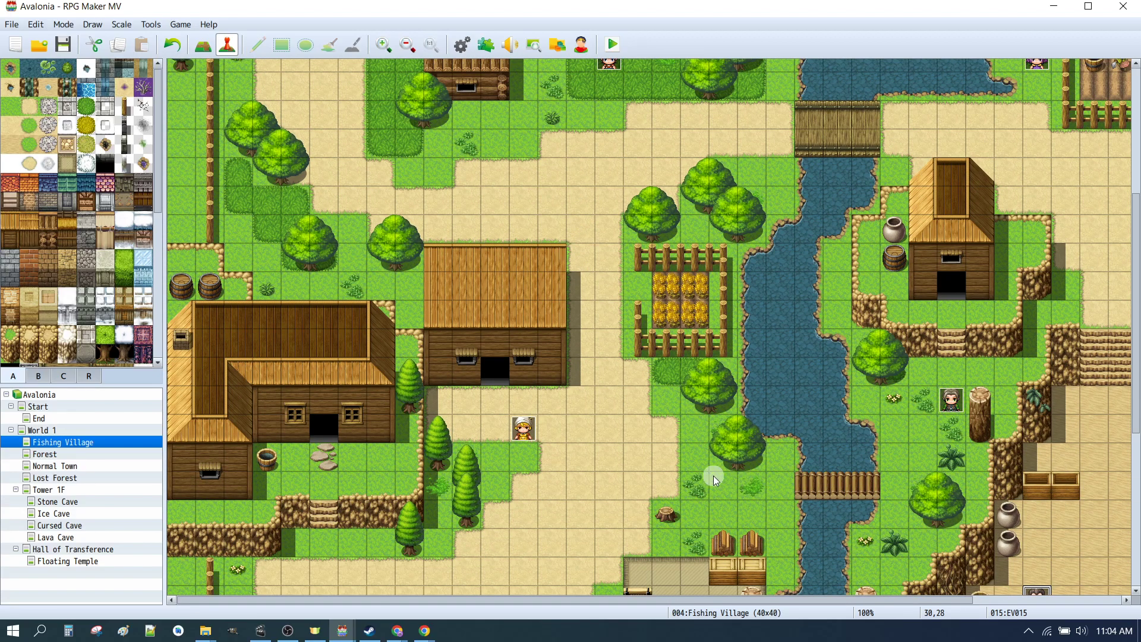
scroll(768, 386, down, 2)
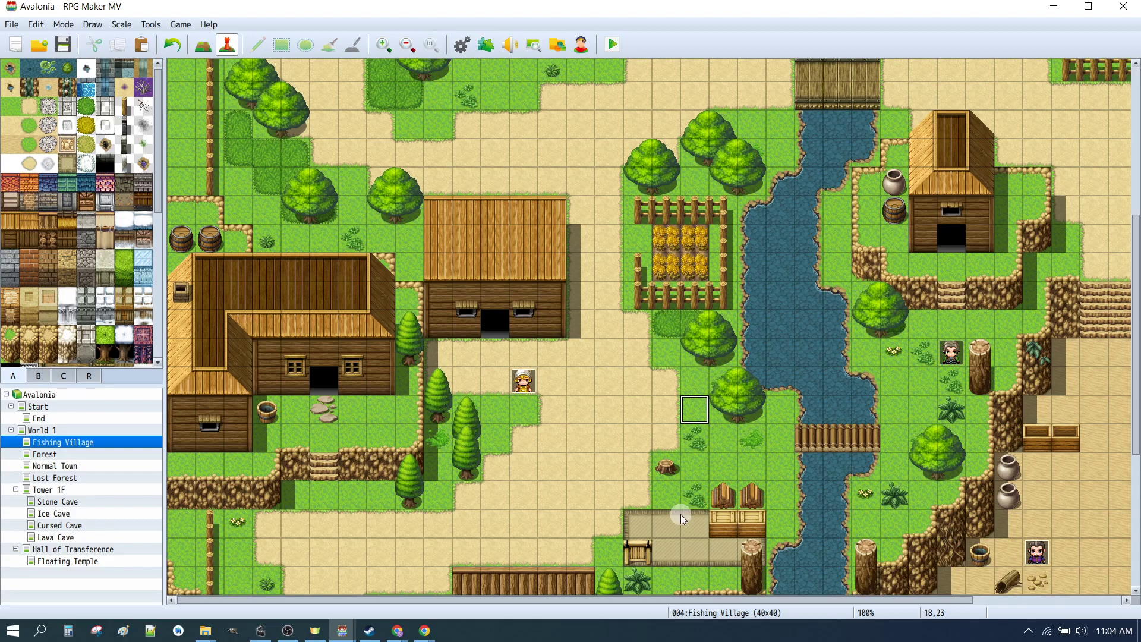
double_click(658, 525)
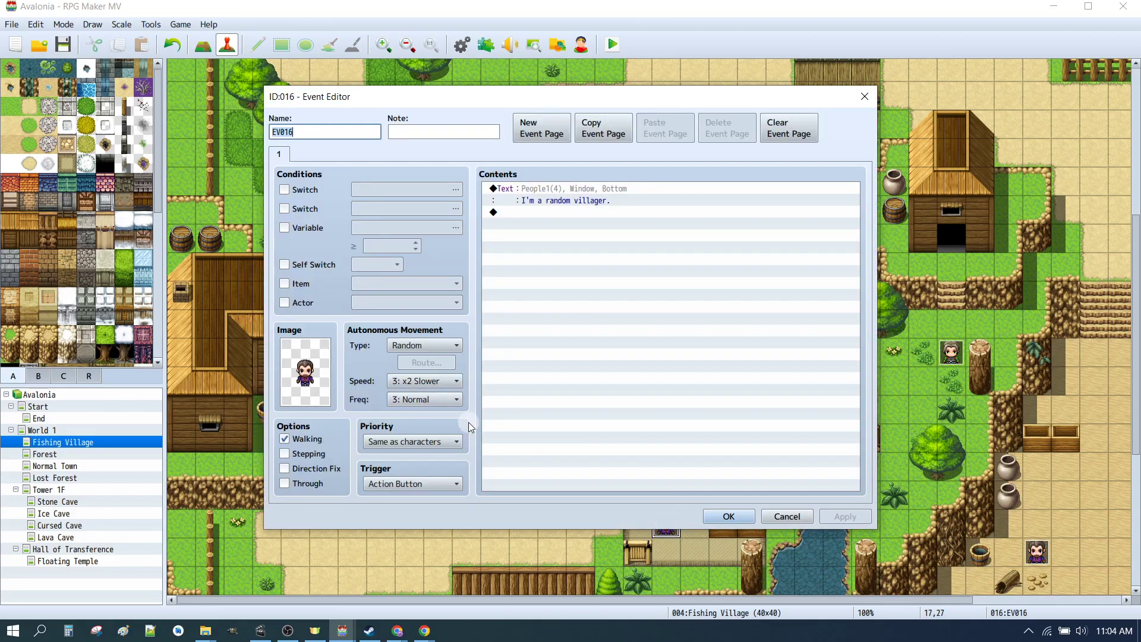
- Change the new event's Show Text face to the People1 blue-haired girl
double_click(546, 201)
double_click(558, 312)
click(784, 233)
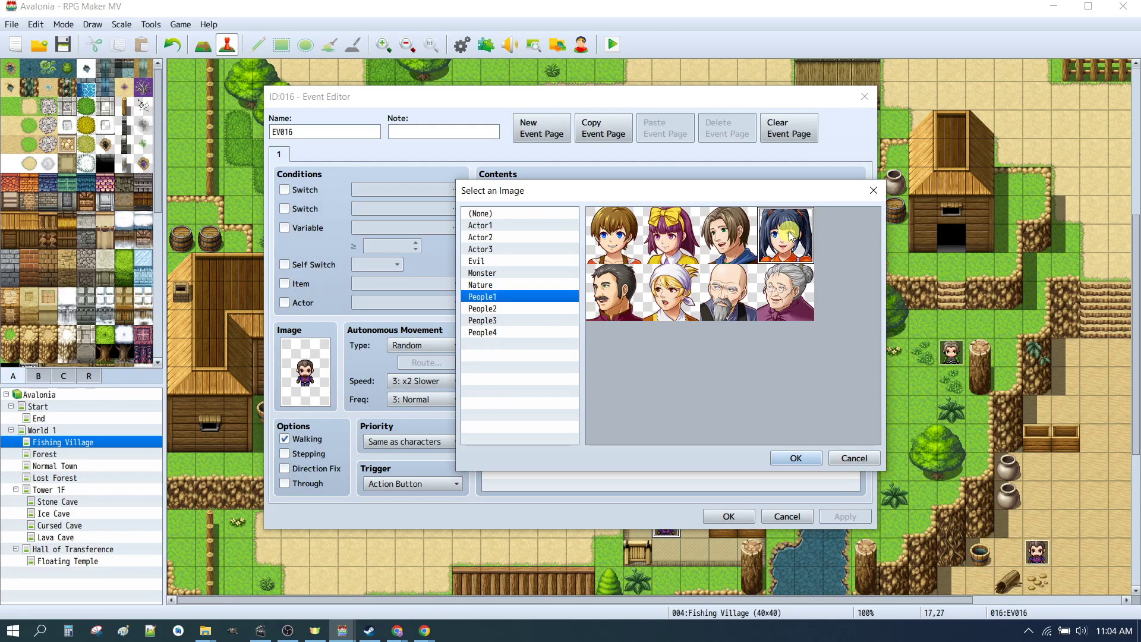
click(795, 458)
click(742, 391)
- Set the new event's image to the People1 sprite of the blue-haired girl and confirm the event
double_click(305, 371)
click(710, 217)
click(694, 440)
click(732, 515)
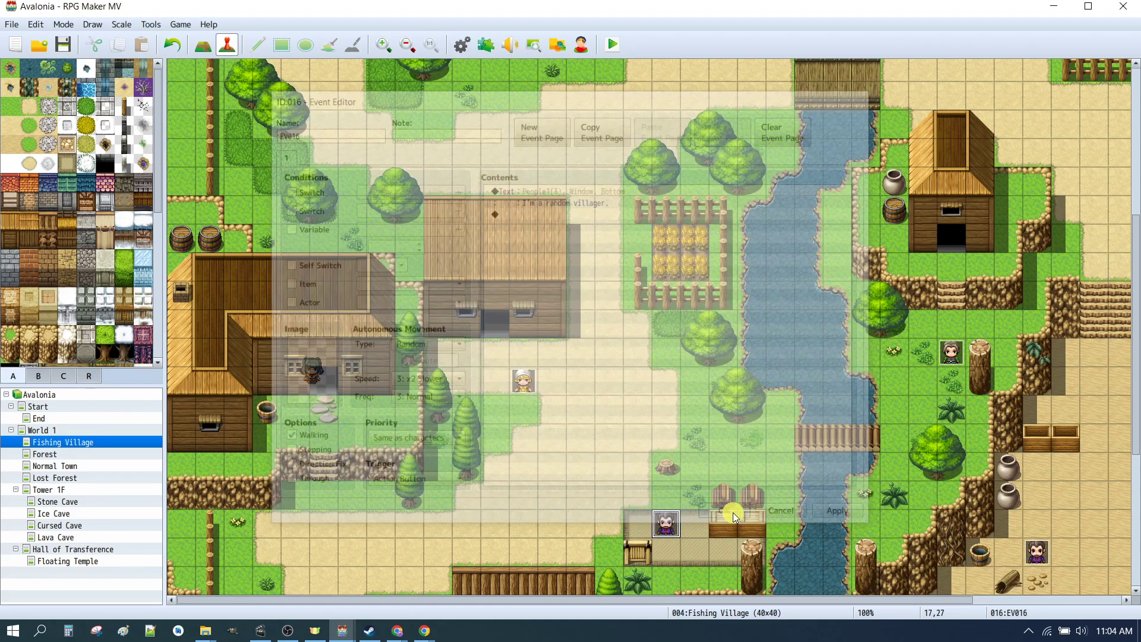
- Start a playtest and walk the hero from the dock up the stairs into the village clearing to check the wandering villagers
scroll(786, 275, down, 5)
scroll(807, 267, down, 3)
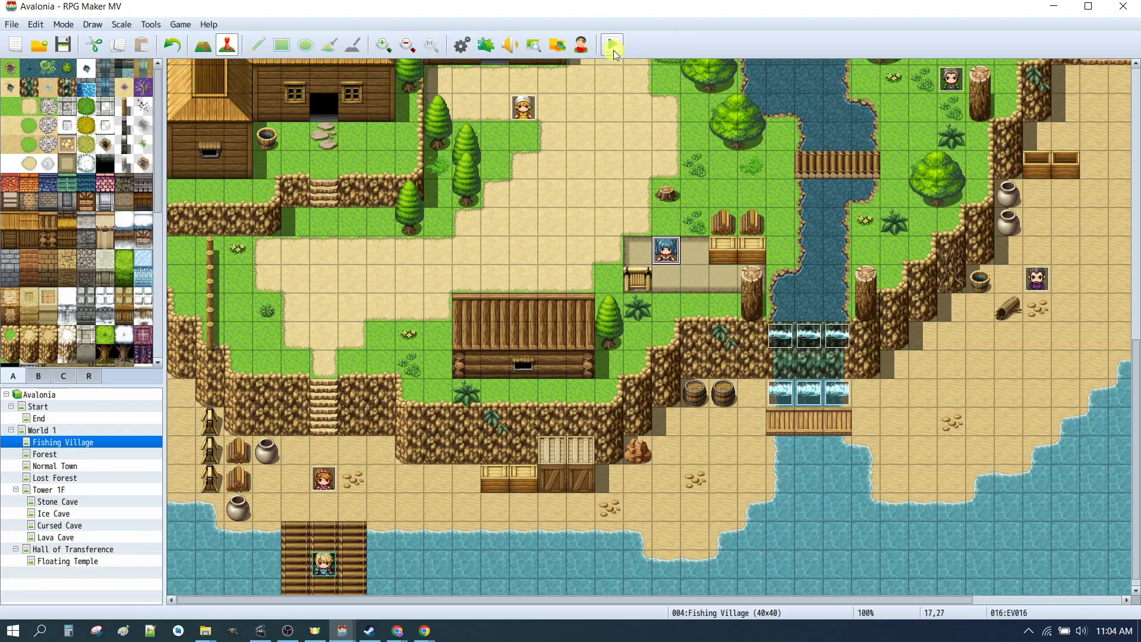
key(ctrl+r)
click(518, 232)
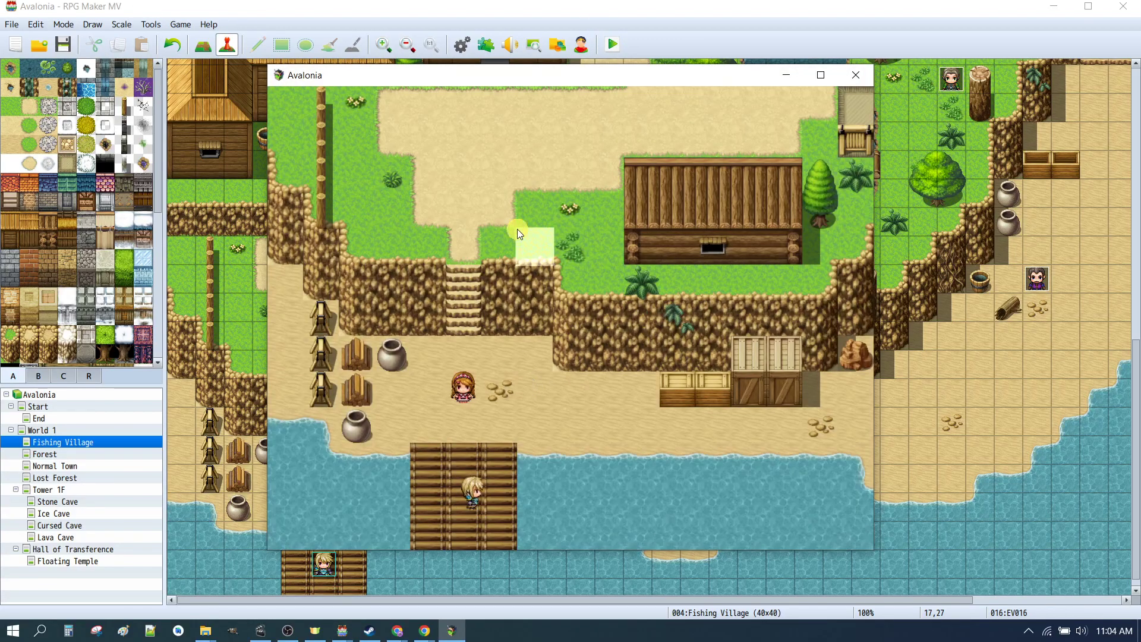
click(705, 179)
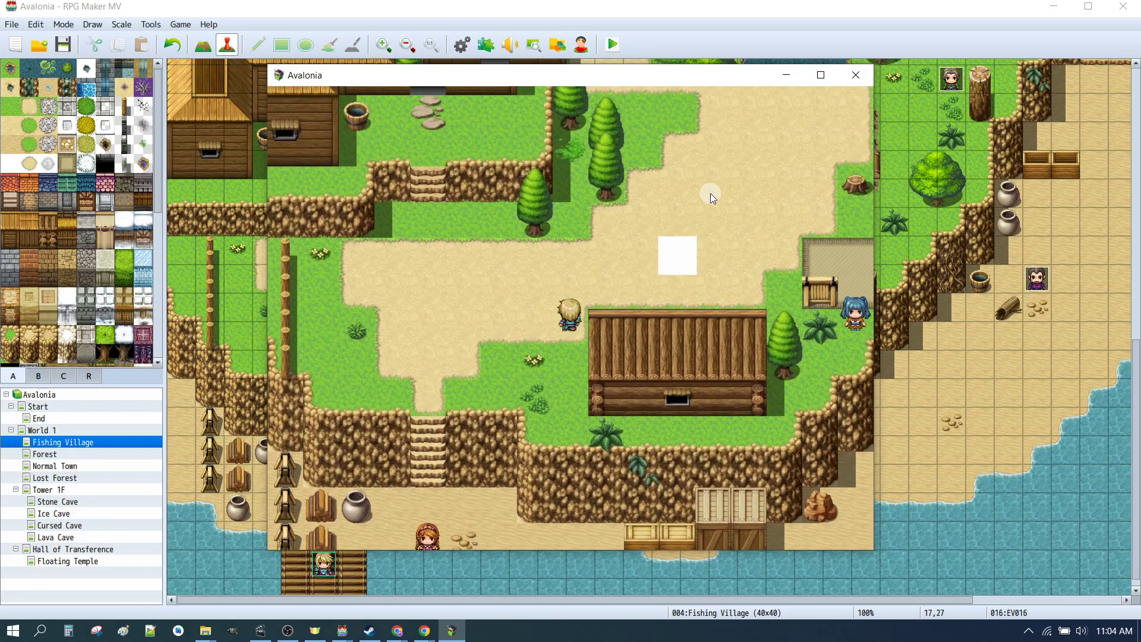
click(718, 236)
click(609, 191)
click(502, 159)
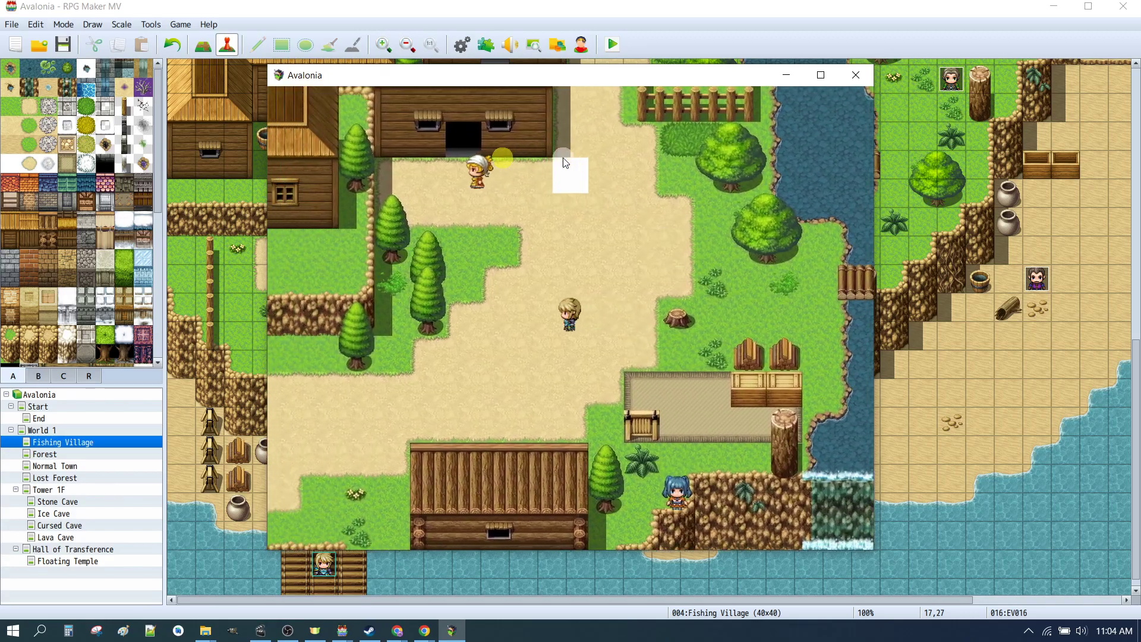
- Walk the hero north past the long house and east across the wide bridge to check the villagers there
click(593, 141)
click(554, 130)
click(639, 152)
click(707, 223)
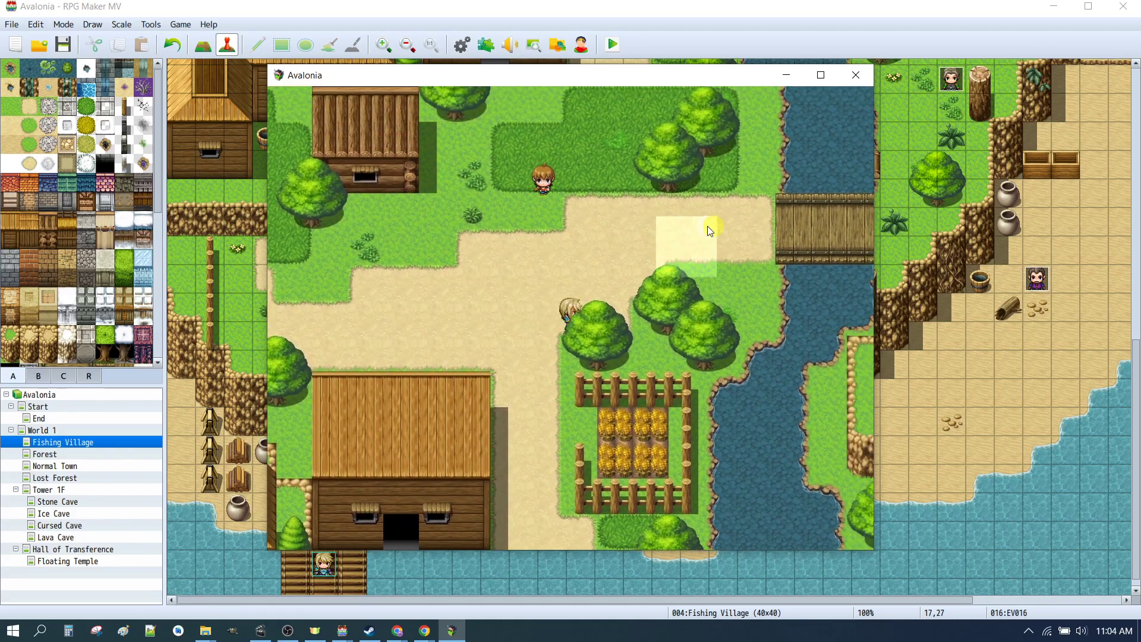
click(707, 256)
click(756, 387)
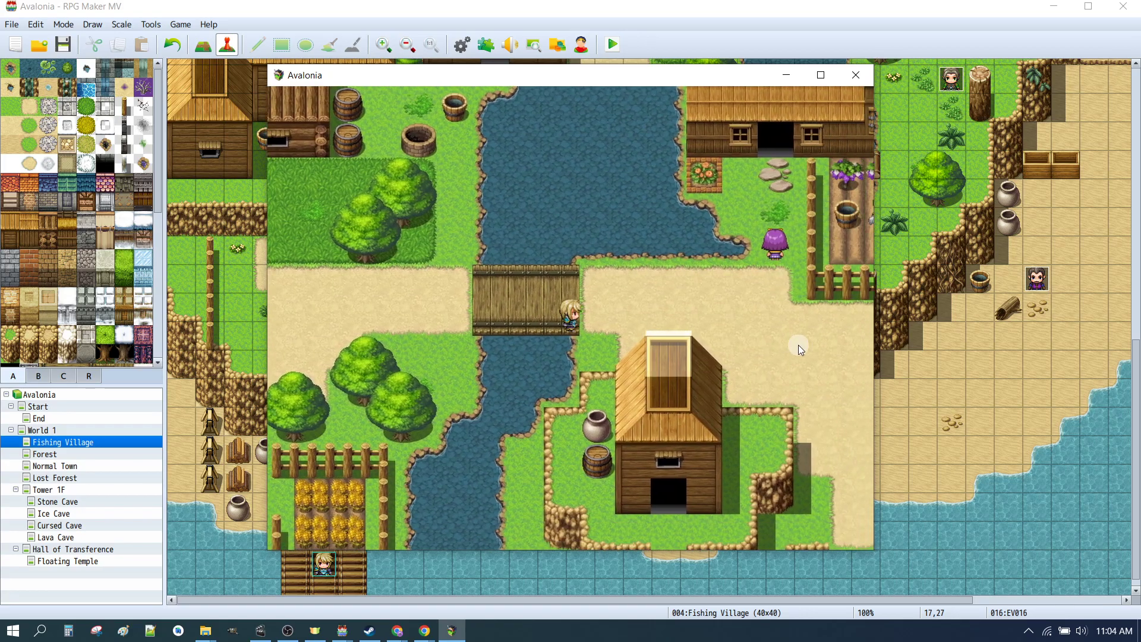
- Walk the hero down the eastern stairs and southwest along the beach to check the villagers on that side
click(785, 365)
click(612, 504)
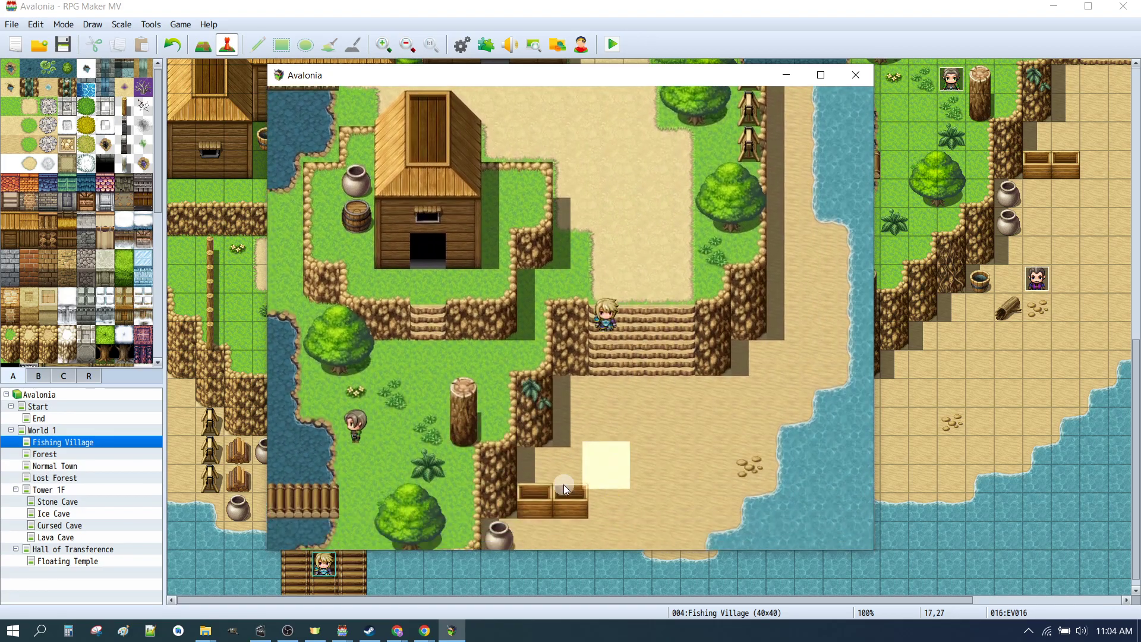
click(590, 451)
click(591, 451)
click(493, 455)
click(695, 247)
click(672, 319)
click(546, 460)
click(459, 410)
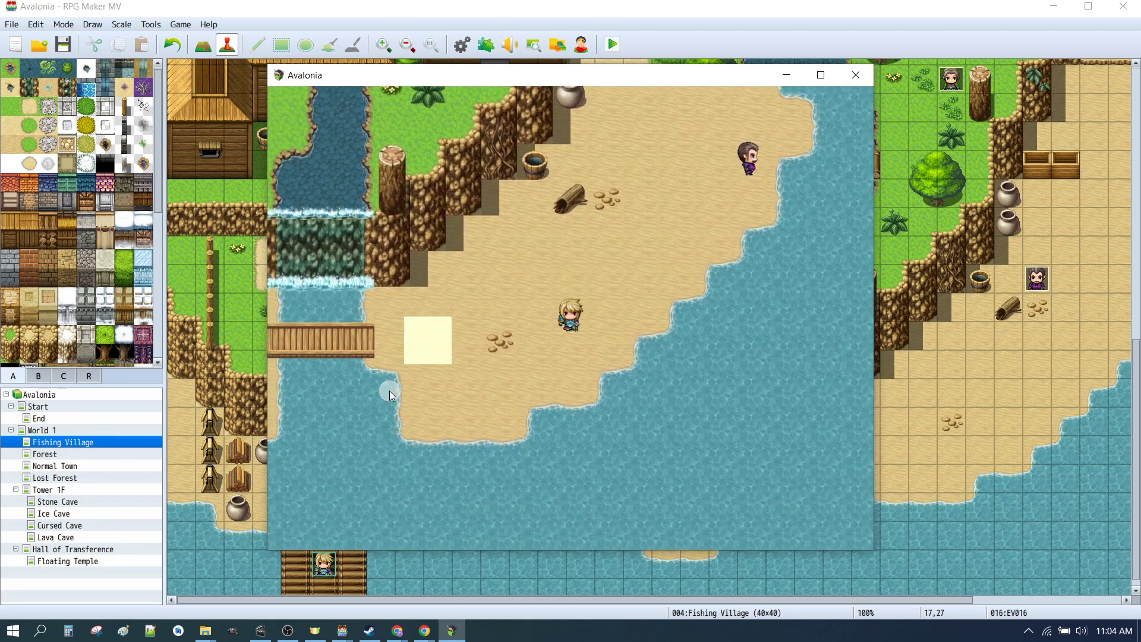
- Walk the hero west over the footbridge below the waterfall back to the dock and end the playtest
click(434, 252)
click(387, 369)
click(383, 418)
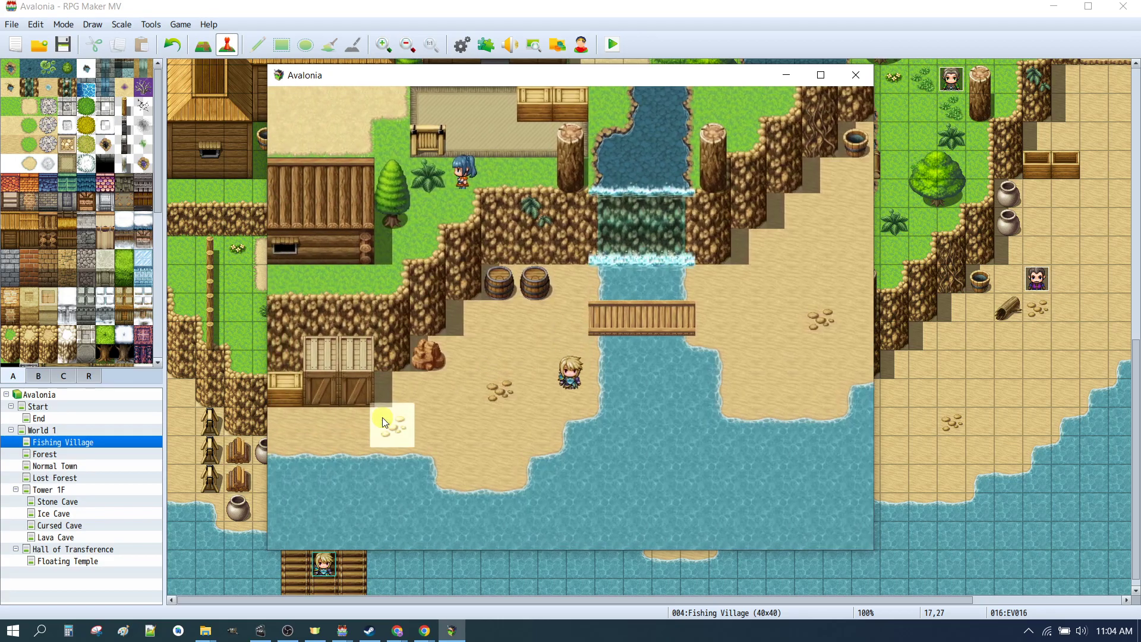
click(366, 430)
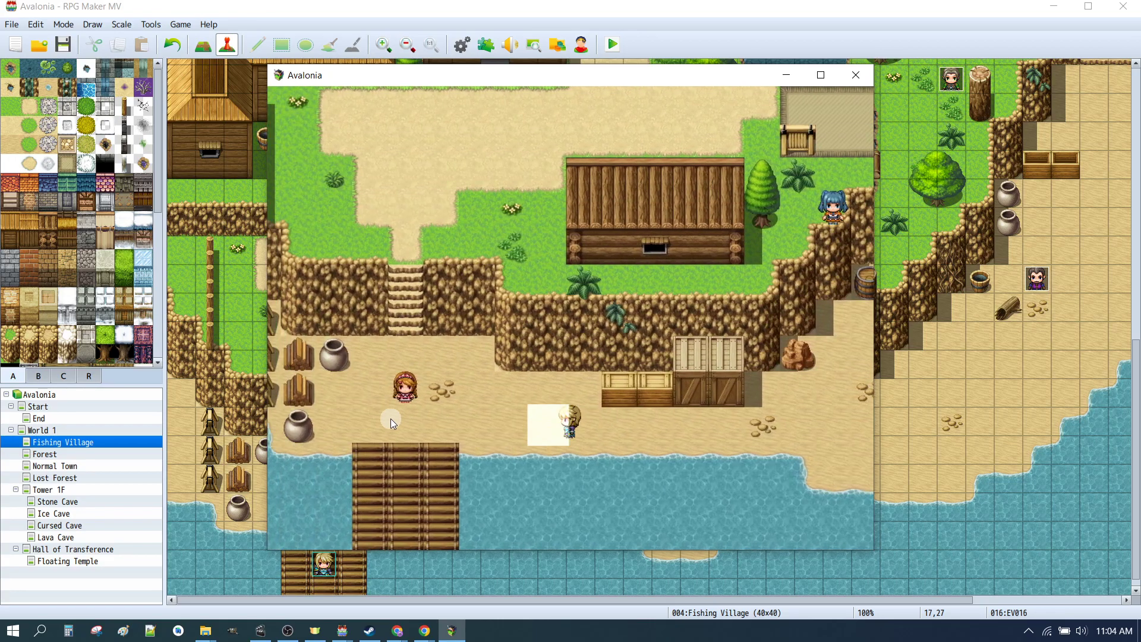
click(455, 428)
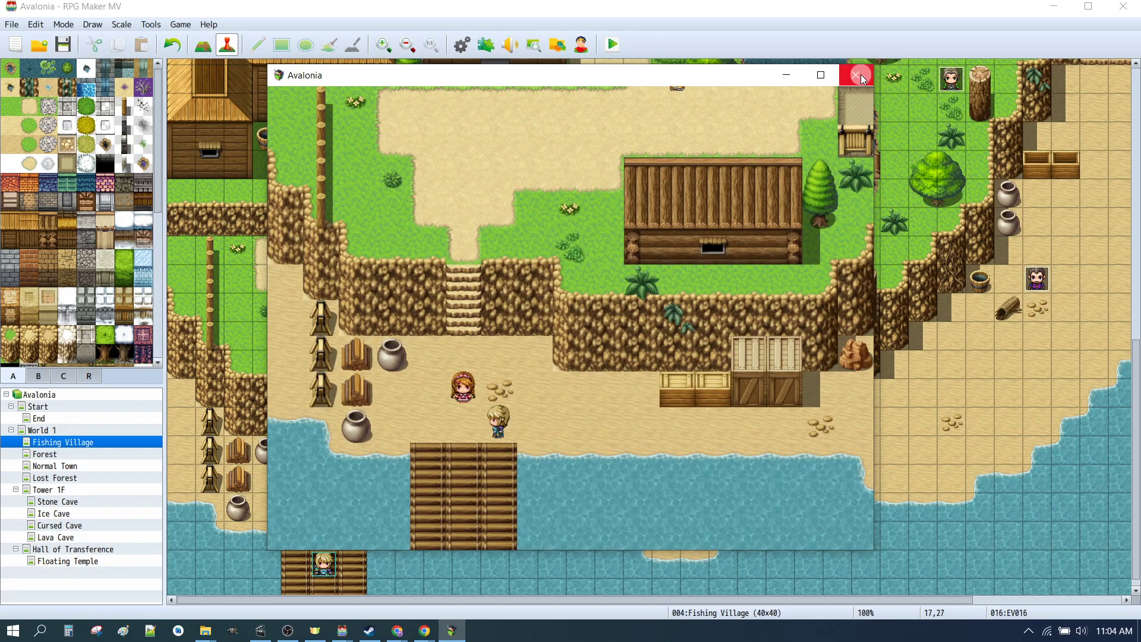
click(855, 75)
click(569, 352)
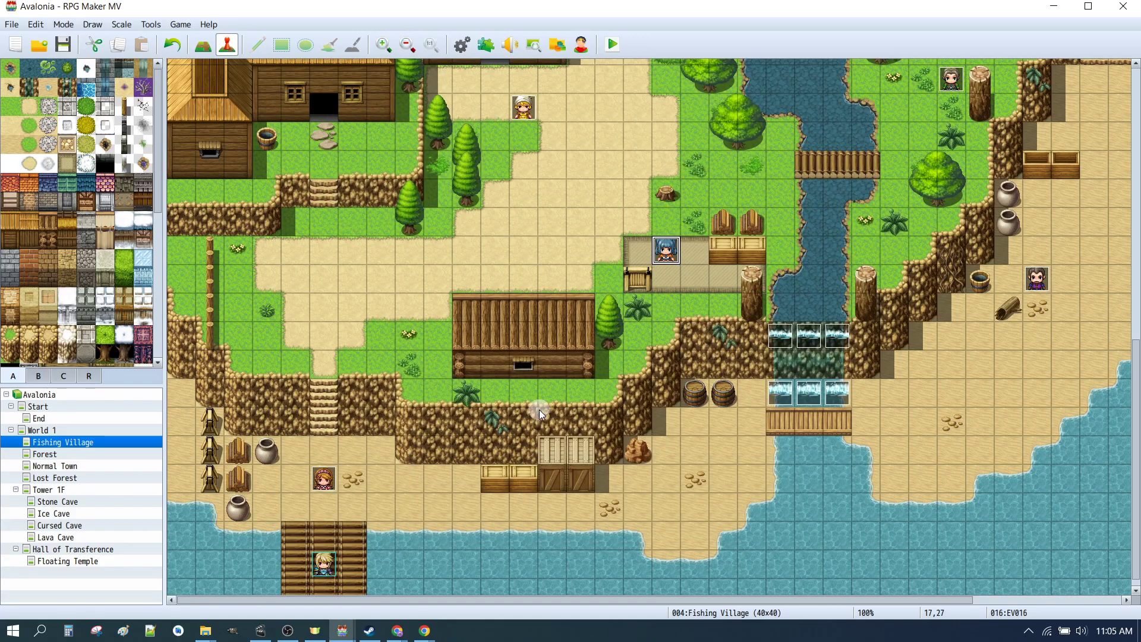